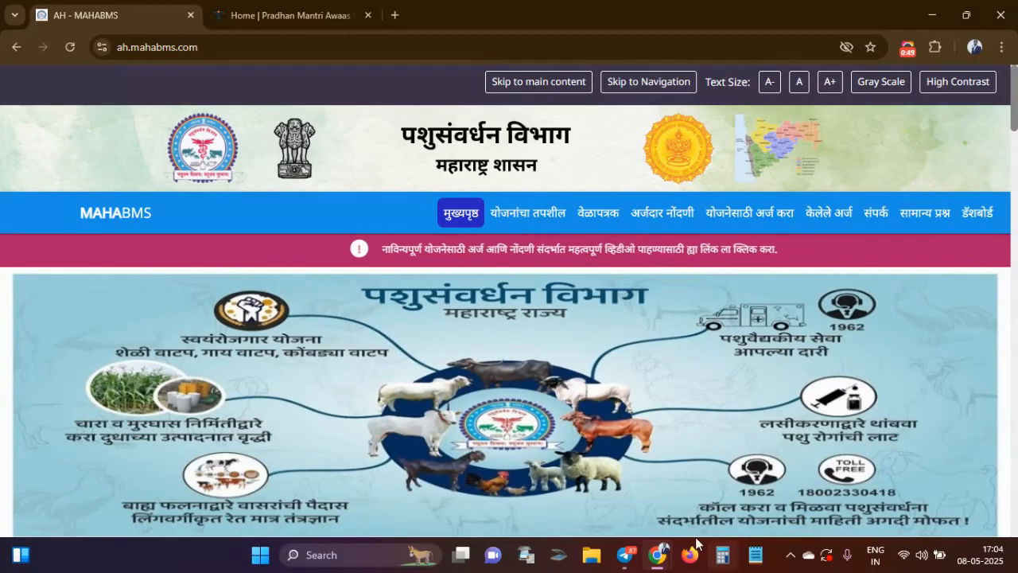
Step: Open the scheme details page (योजनांचा तपशील) and look through the application workflow and the list of schemes
left_click(527, 212)
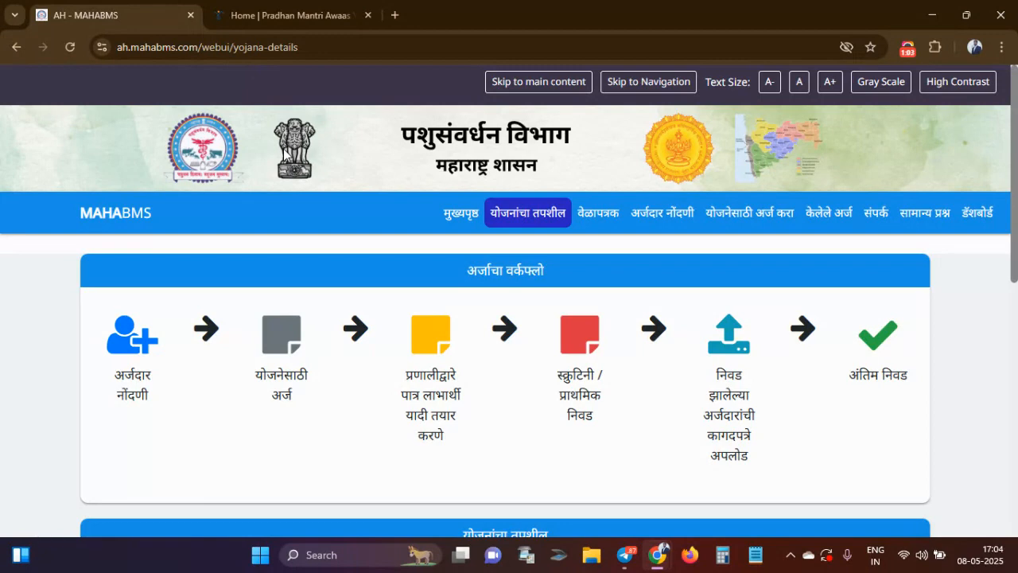
scroll(377, 324, "down", 7)
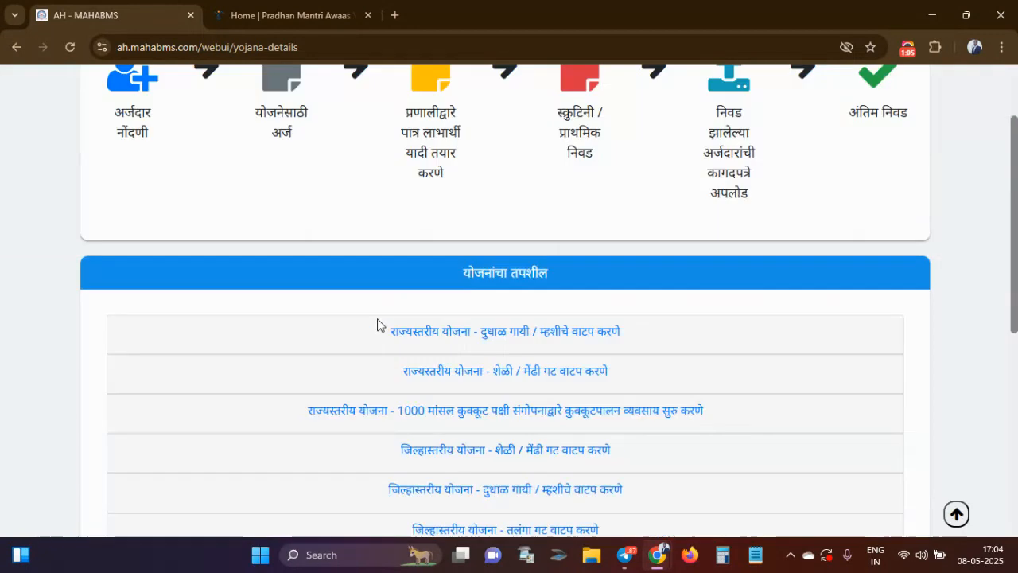
scroll(377, 325, "up", 2)
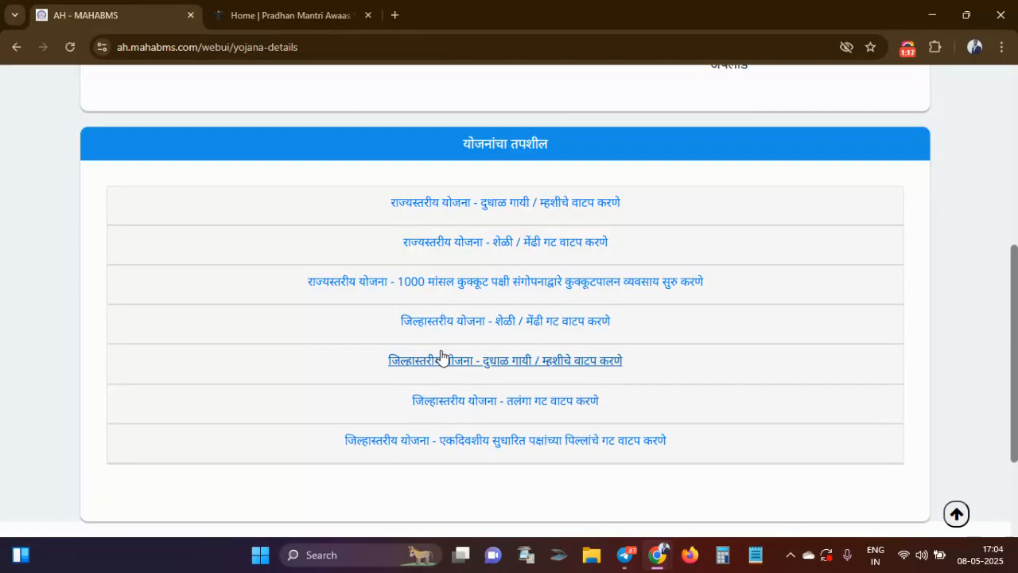
scroll(442, 356, "up", 5)
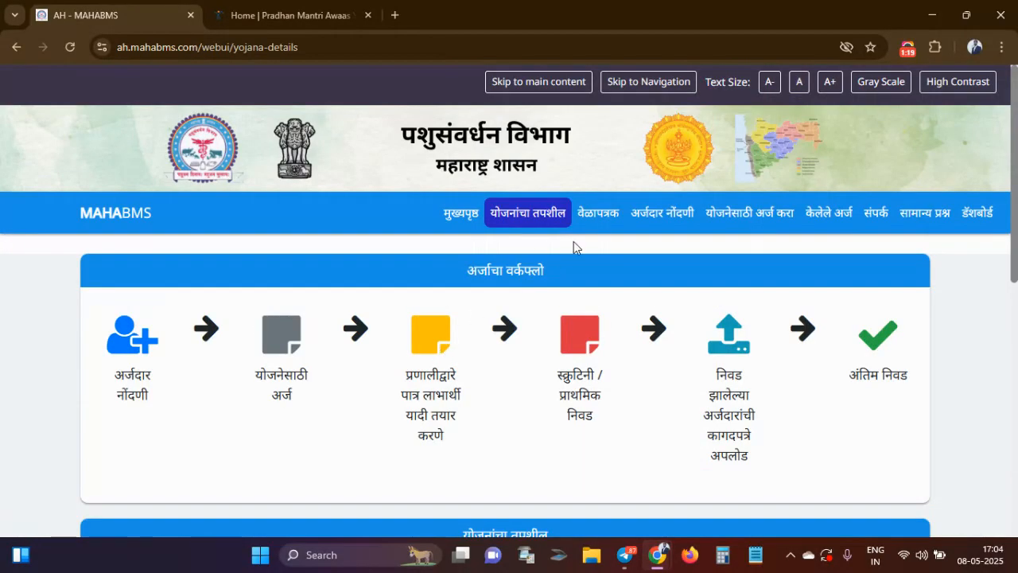
Step: Open the timetable page (वेळापत्रक) and read the start and end dates for accepting online applications
left_click(609, 217)
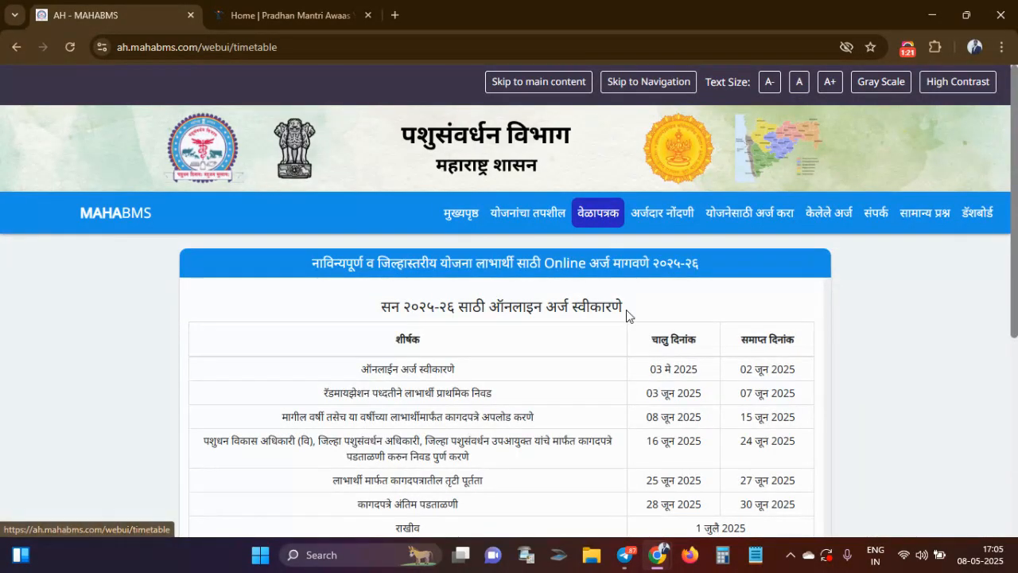
scroll(626, 315, "down", 1)
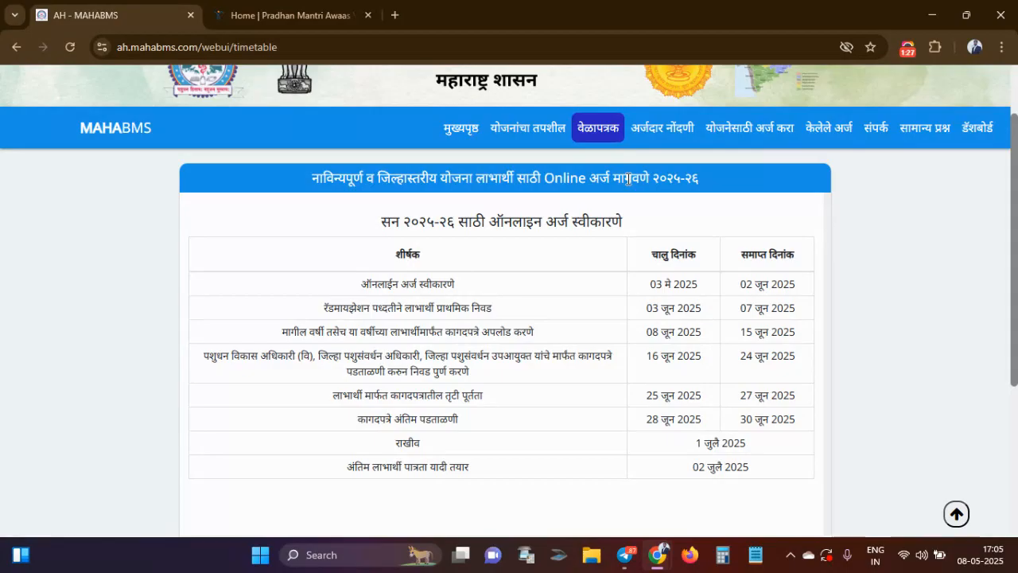
left_click_drag(360, 284, 469, 280)
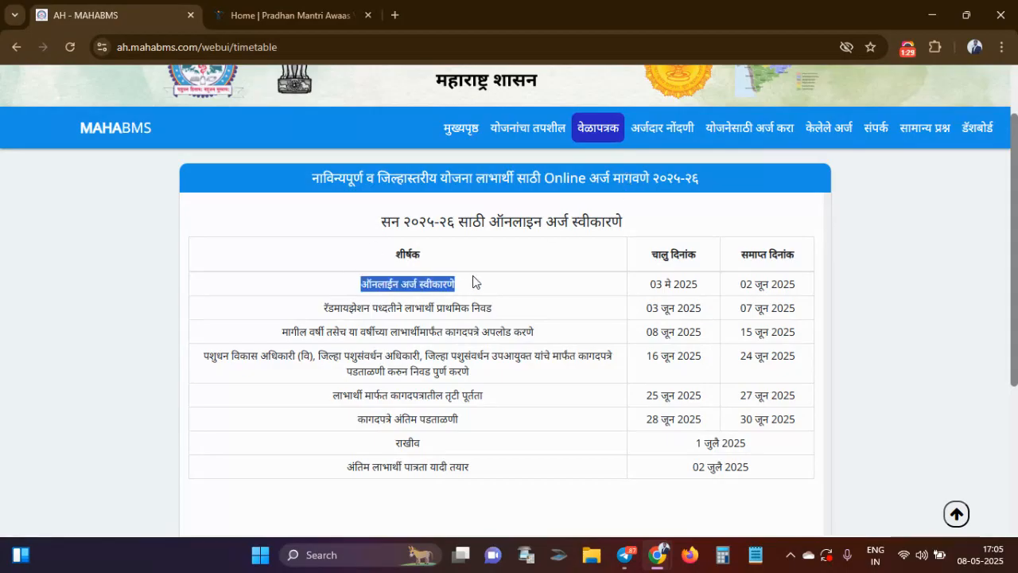
left_click_drag(647, 289, 800, 291)
left_click(800, 293)
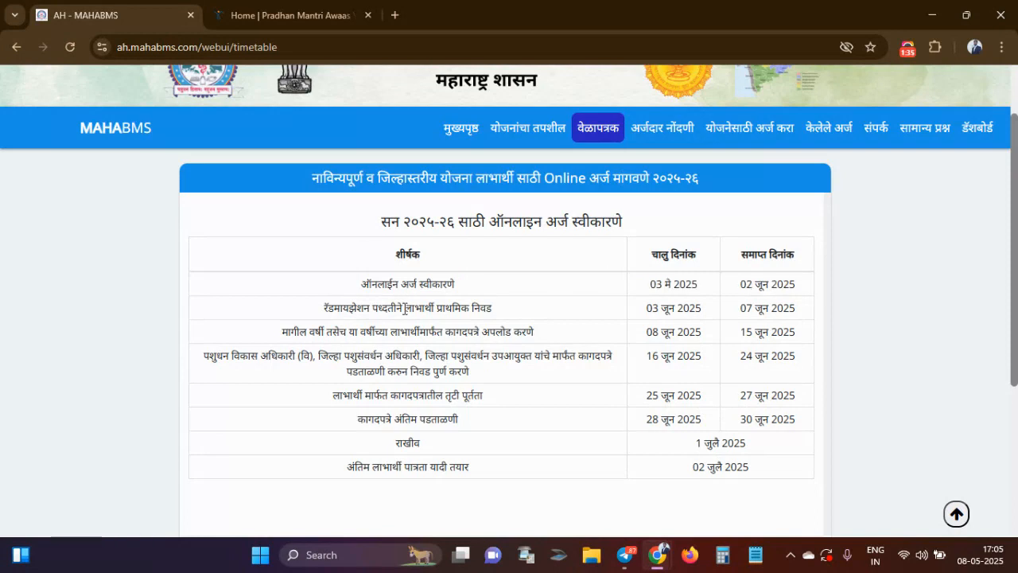
Step: Read the timetable dates for primary beneficiary selection, document upload, final document verification and the final eligibility list
left_click_drag(405, 308, 509, 311)
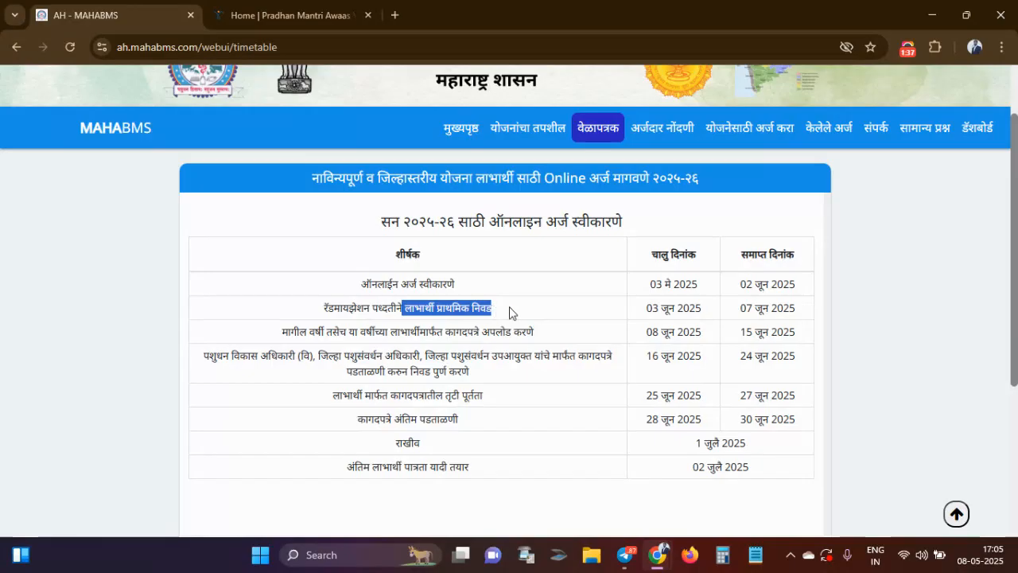
left_click(646, 310)
left_click_drag(646, 310, 801, 315)
left_click(801, 315)
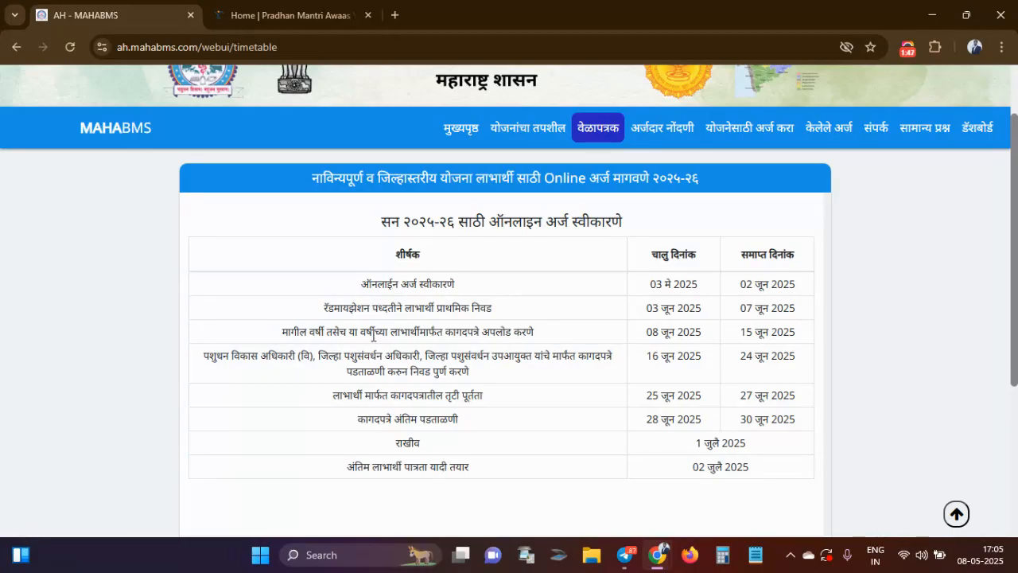
left_click_drag(645, 332, 803, 340)
left_click(803, 339)
left_click_drag(359, 422, 592, 435)
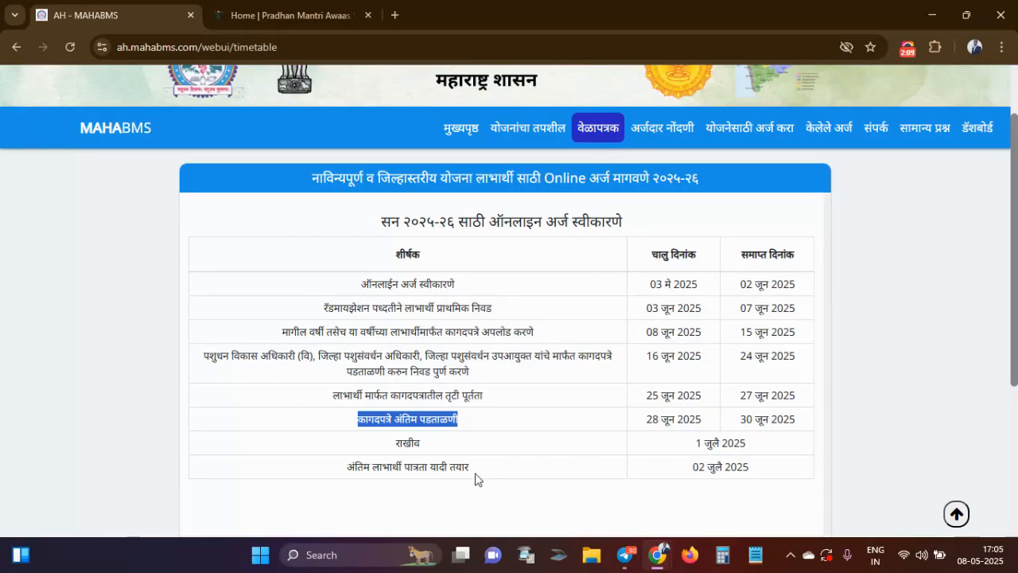
left_click(709, 481)
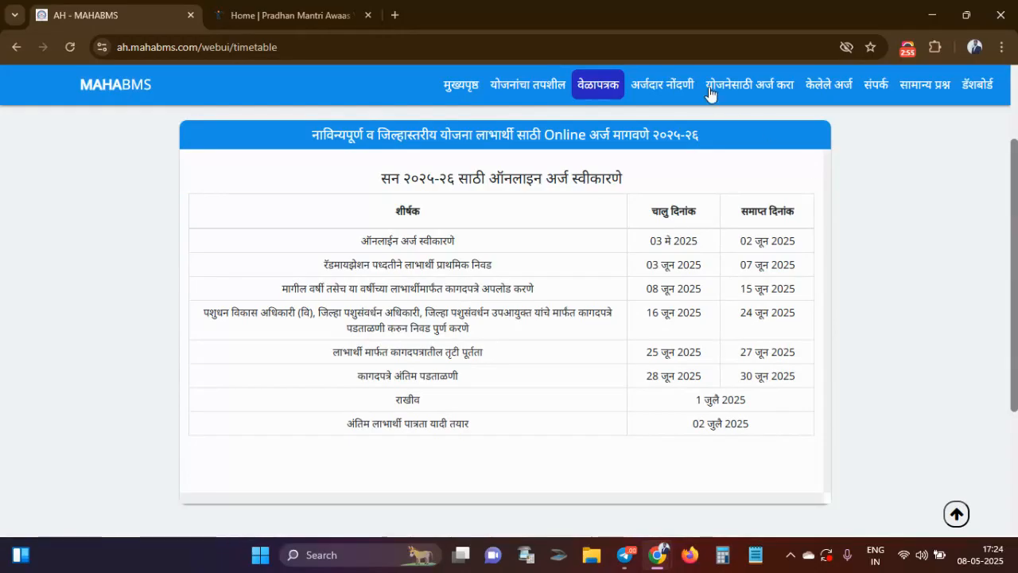
Step: Open the applicant registration form (अर्जदार नोंदणी), read the important notes on age, mobile number, photo and signature, and dismiss them
left_click(659, 86)
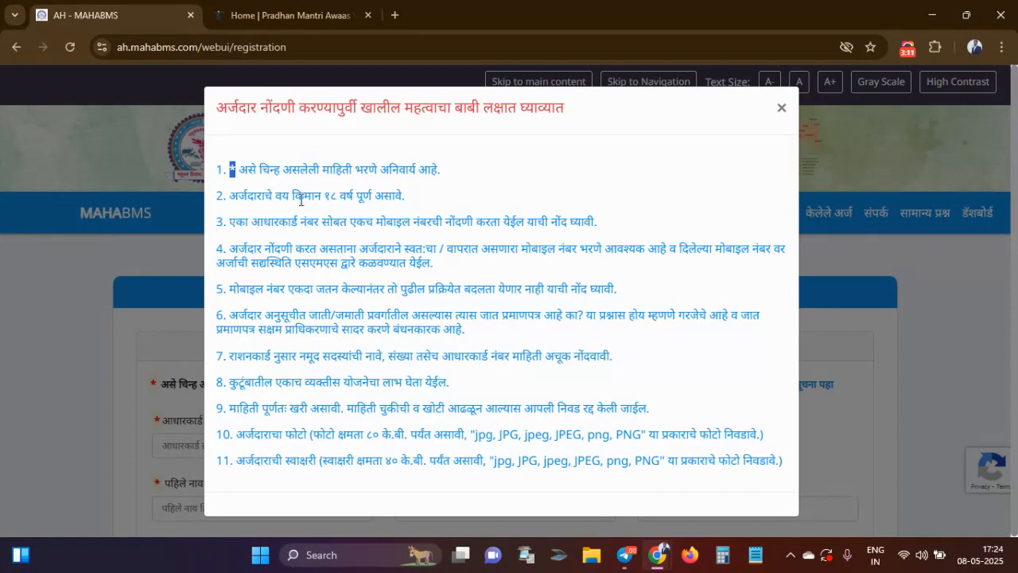
left_click_drag(331, 200, 343, 197)
left_click(343, 197)
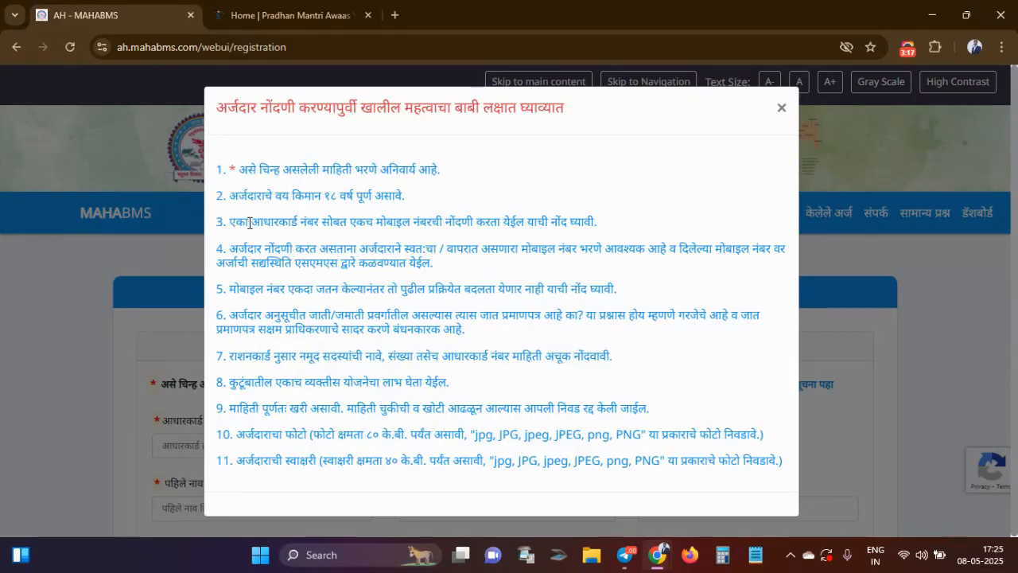
left_click_drag(230, 221, 448, 225)
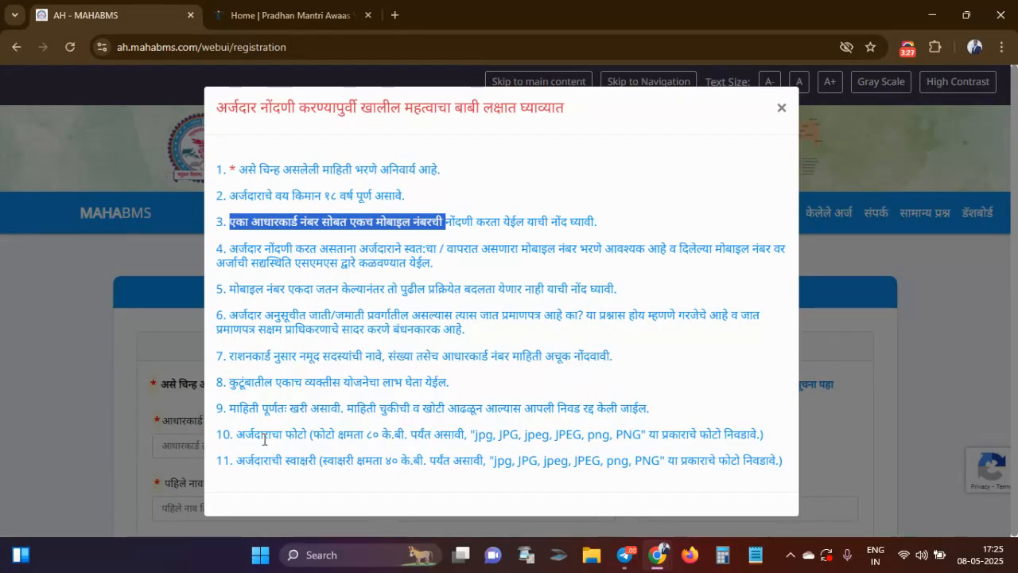
left_click_drag(237, 433, 404, 429)
left_click_drag(238, 461, 424, 454)
left_click(462, 428)
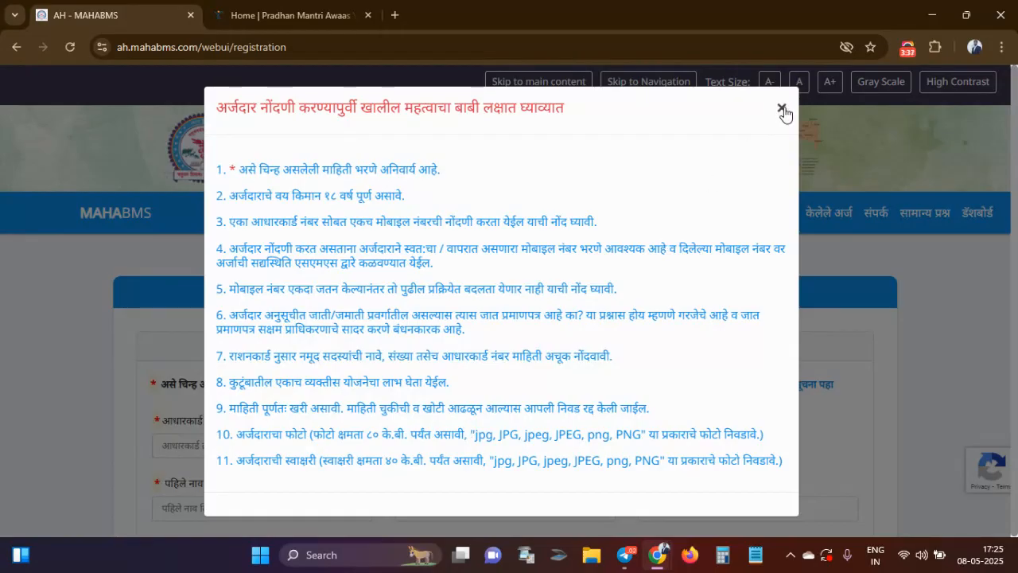
left_click(782, 108)
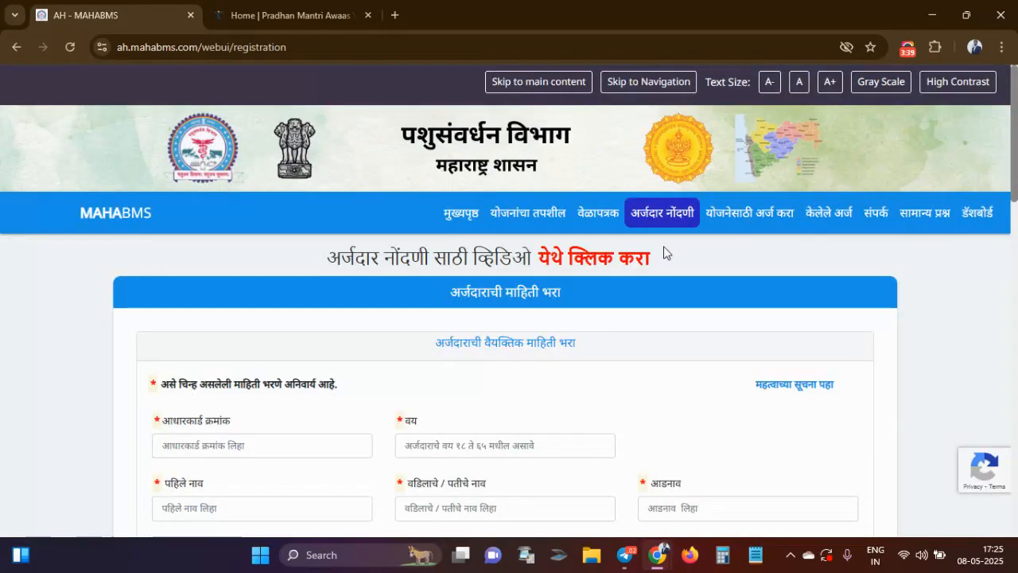
Step: Examine the Aadhaar number, age, first name, father's or husband's name and surname fields in the personal information section
scroll(666, 253, "down", 2)
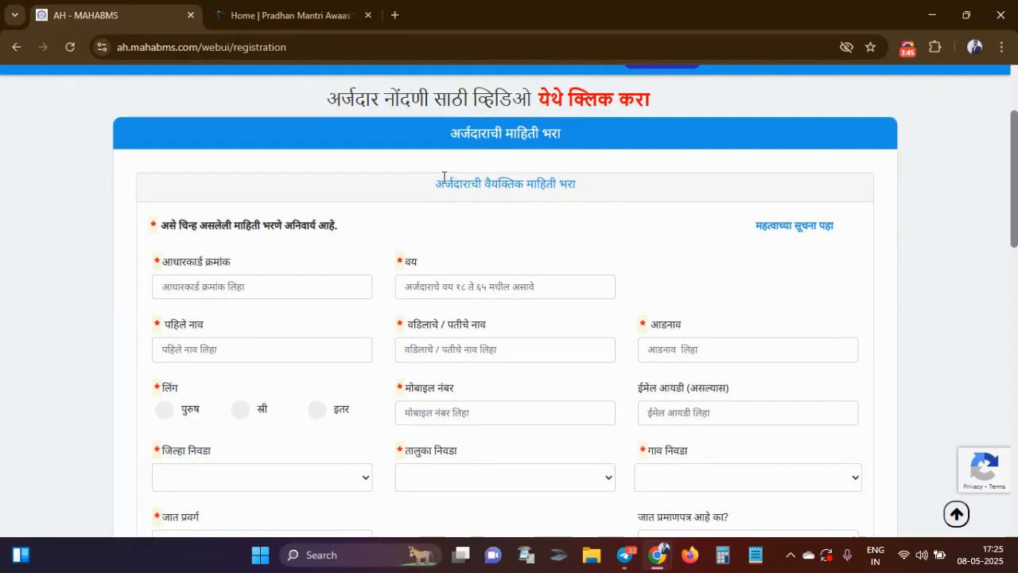
scroll(548, 291, "down", 1)
scroll(547, 296, "down", 1)
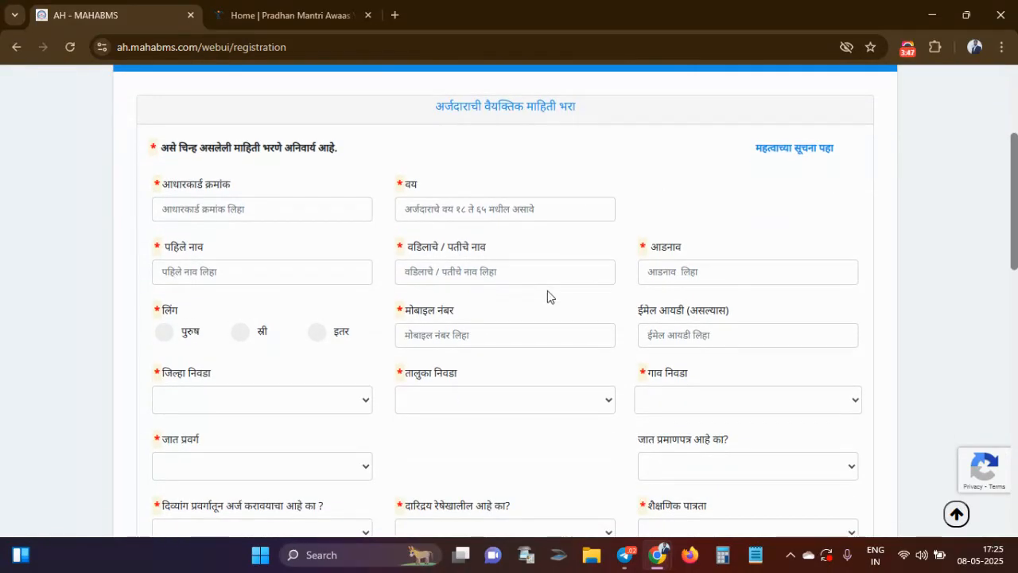
left_click_drag(148, 189, 237, 193)
left_click(236, 193)
left_click_drag(397, 184, 440, 195)
left_click(442, 195)
scroll(334, 257, "down", 1)
left_click_drag(151, 159, 209, 162)
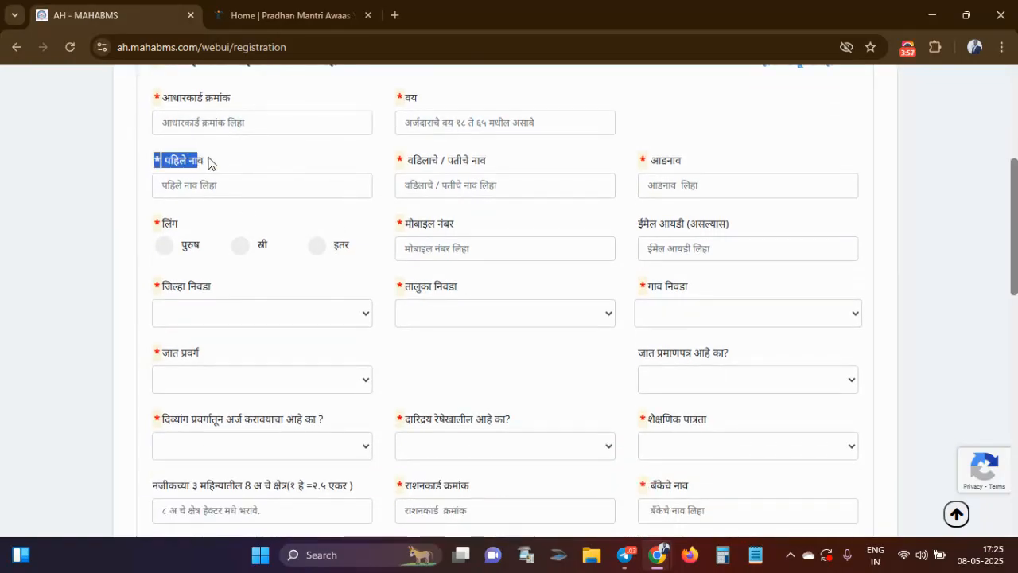
left_click(218, 163)
left_click_drag(395, 163, 500, 164)
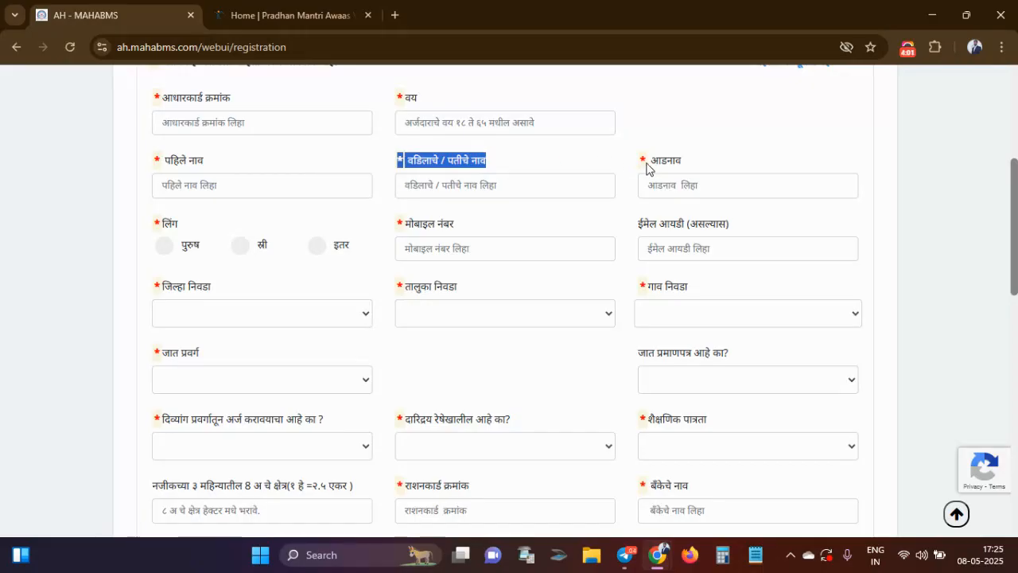
left_click_drag(647, 167, 699, 172)
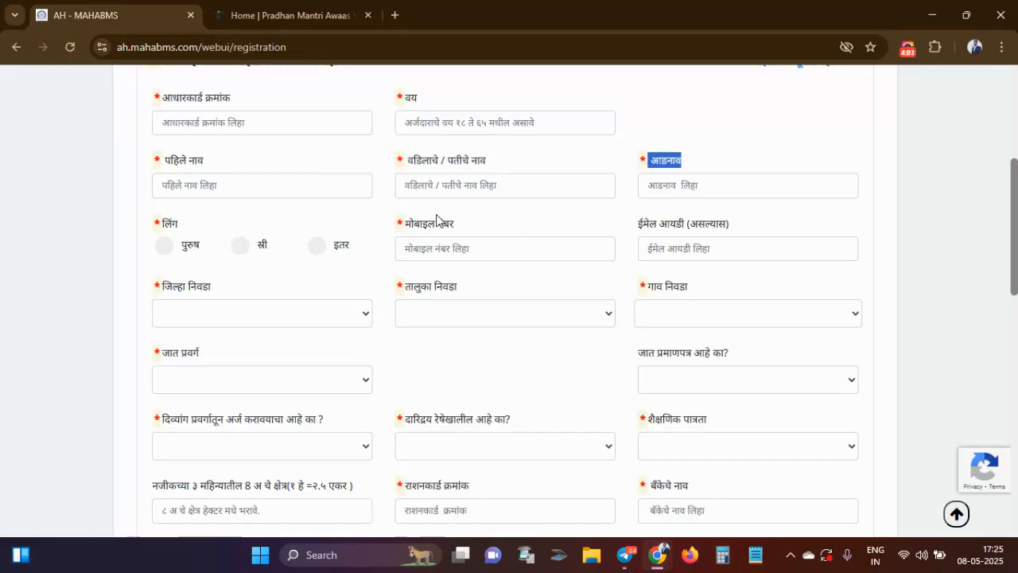
Step: Select पुरुष as the applicant's gender
scroll(245, 276, "down", 1)
scroll(245, 276, "down", 1)
left_click(163, 135)
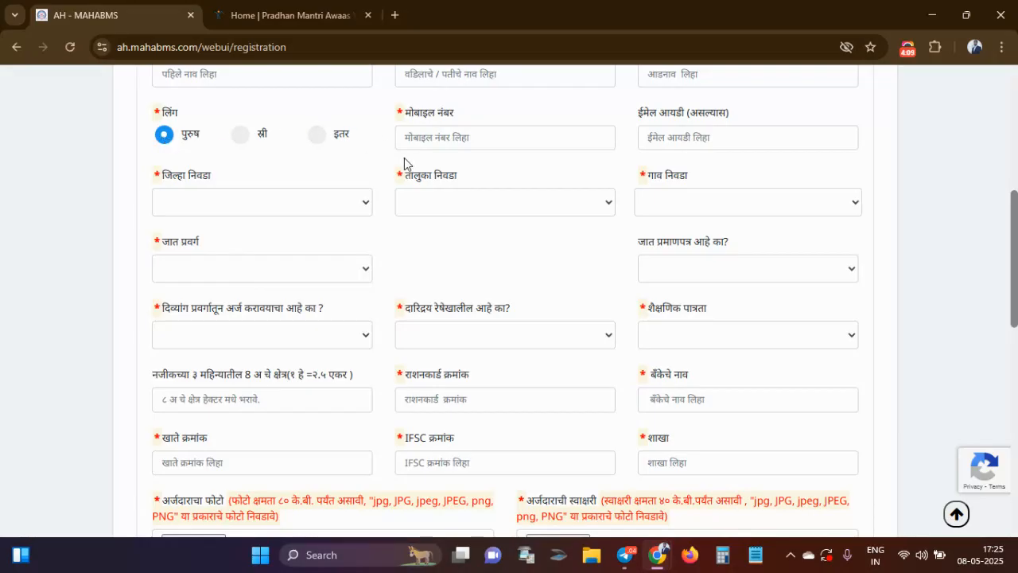
Step: Check the mobile number field, and set the district to नांदेड and the taluka to बिलोली
left_click_drag(396, 116, 479, 114)
left_click(480, 117)
left_click(209, 202)
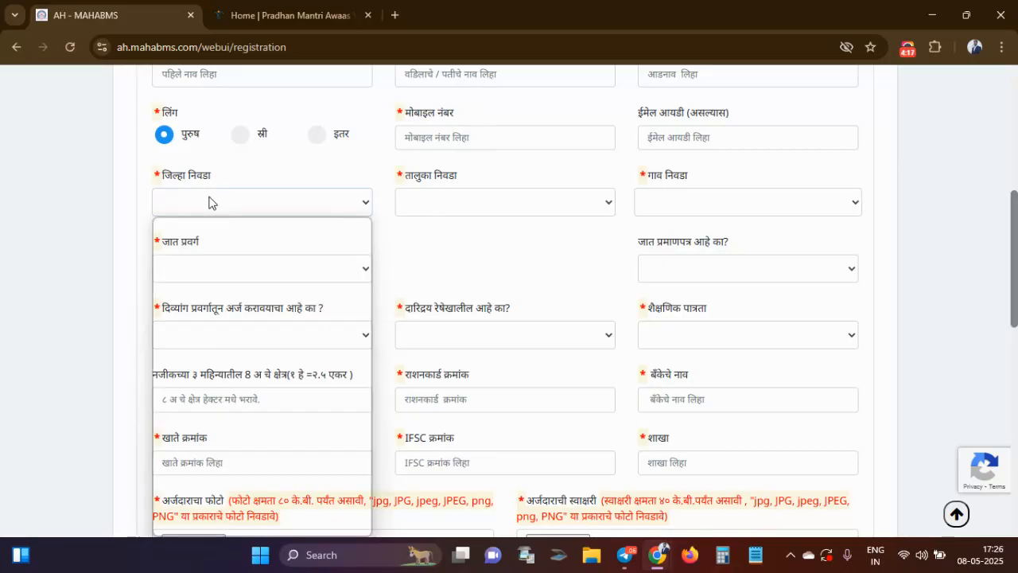
left_click(438, 237)
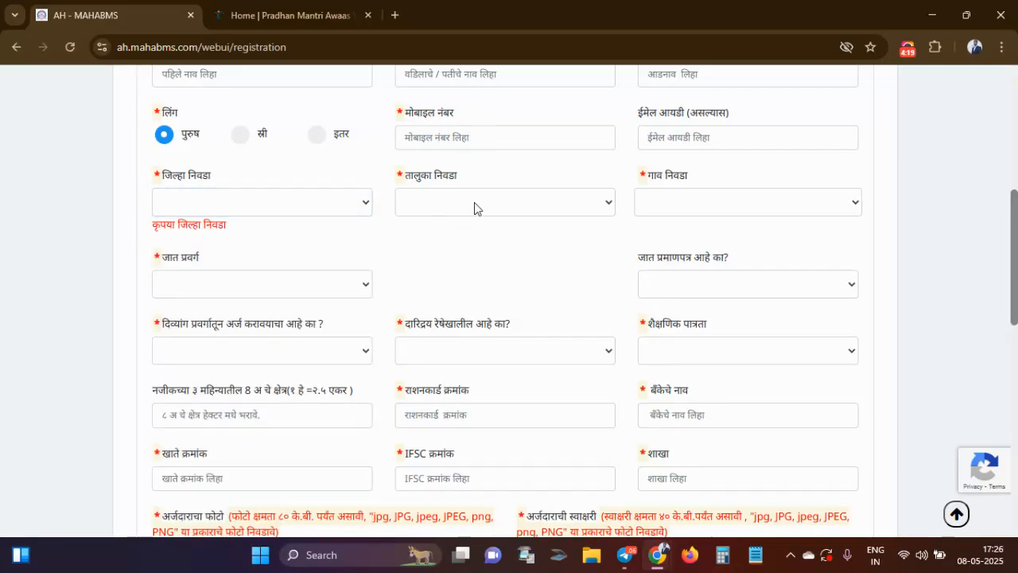
Step: Set the caste category (जात प्रवर्ग) to सर्वसाधारण
left_click(247, 290)
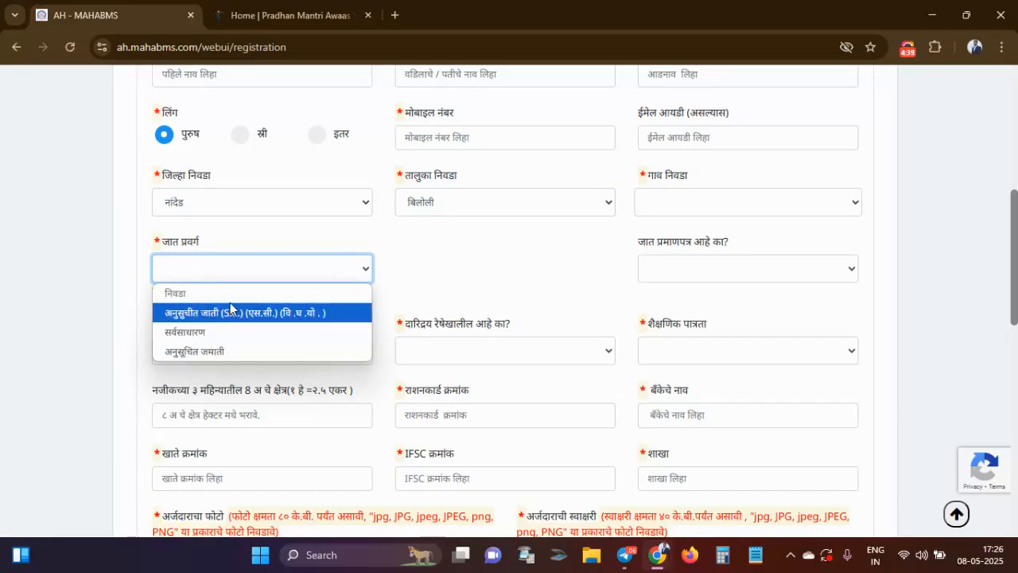
left_click(225, 333)
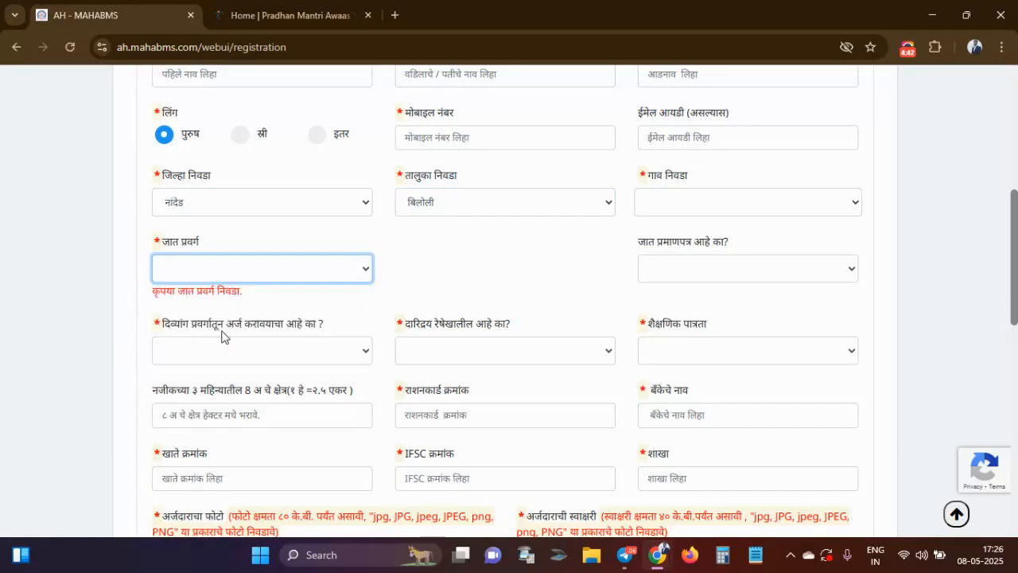
Step: Try अनुसूचित जमाती as the caste category, view the caste certificate options, and set the category back to सर्वसाधारण
left_click(321, 269)
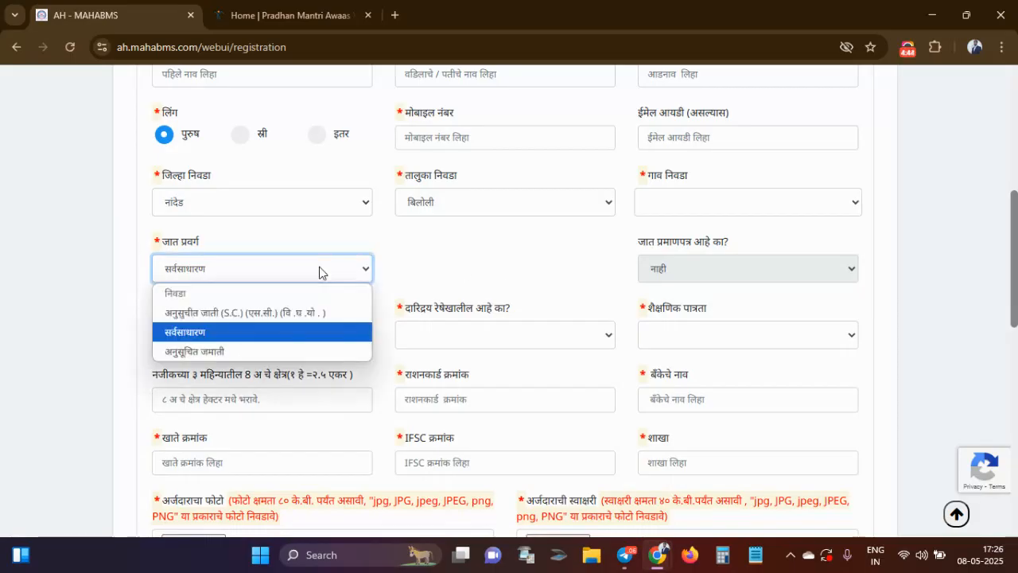
left_click(201, 352)
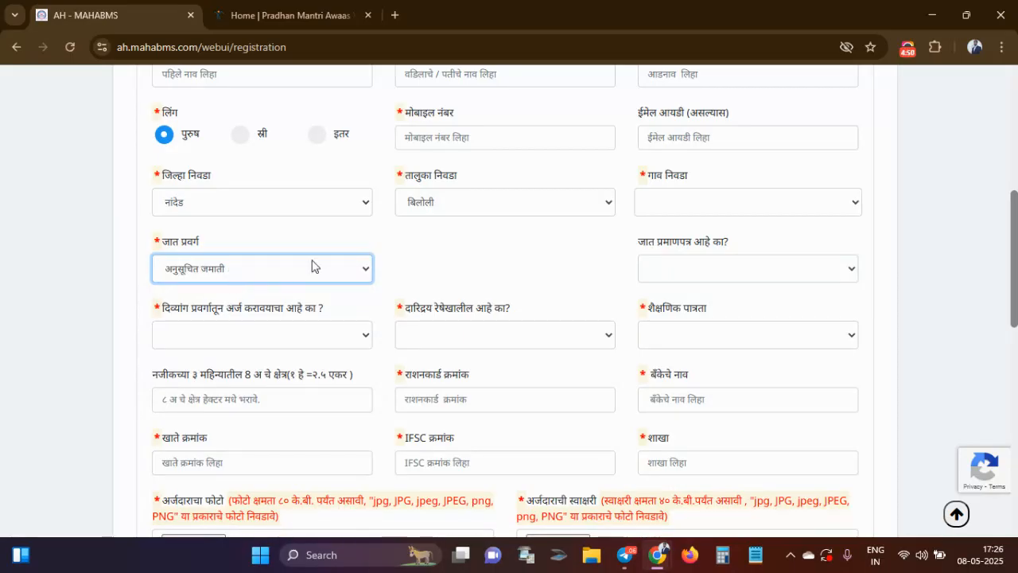
left_click(672, 272)
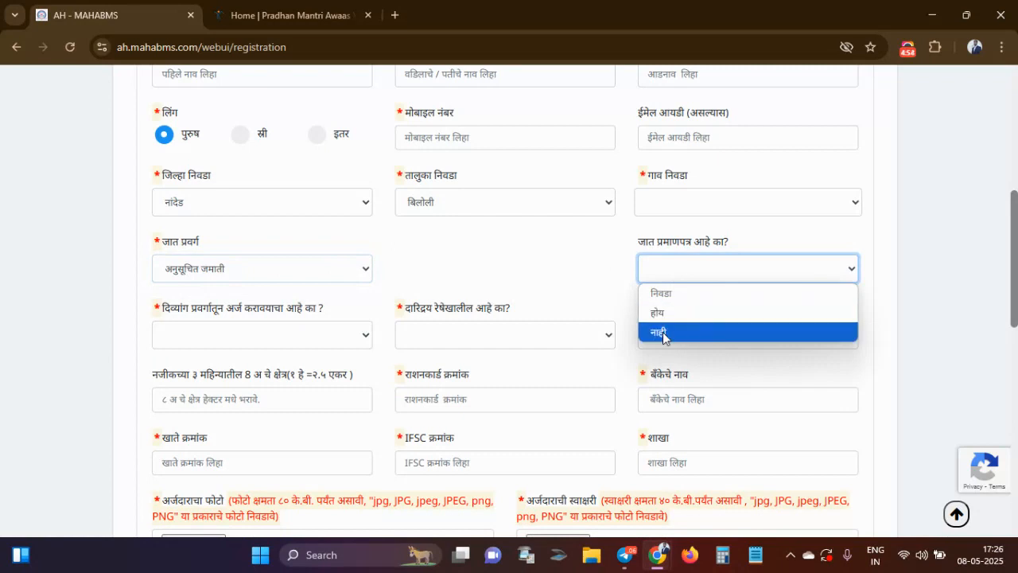
left_click(196, 275)
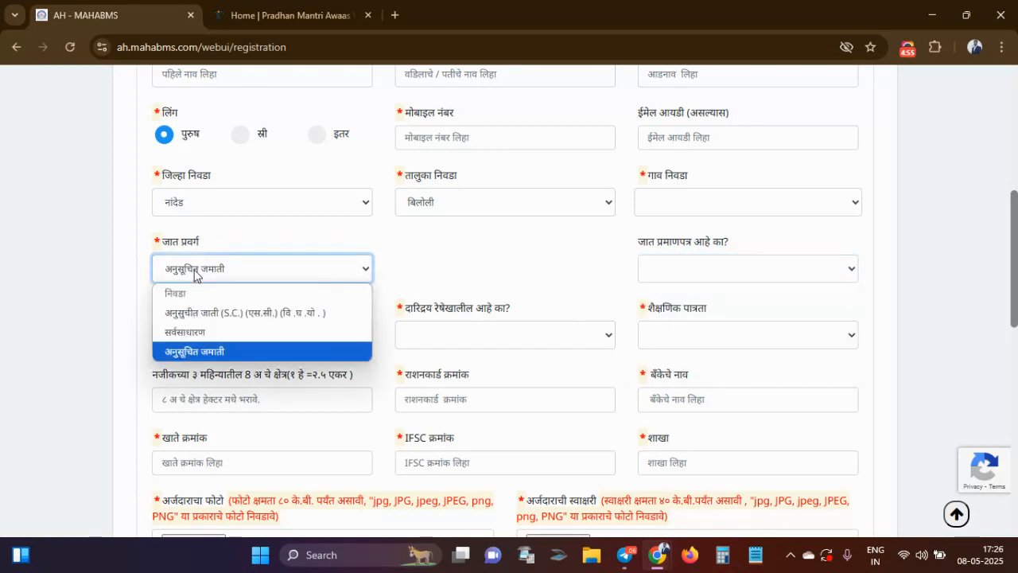
left_click(178, 337)
Step: Try होय for applying from the disability category, dismiss the disabled-applicant notice, and check the disability percentage field
scroll(302, 341, "down", 2)
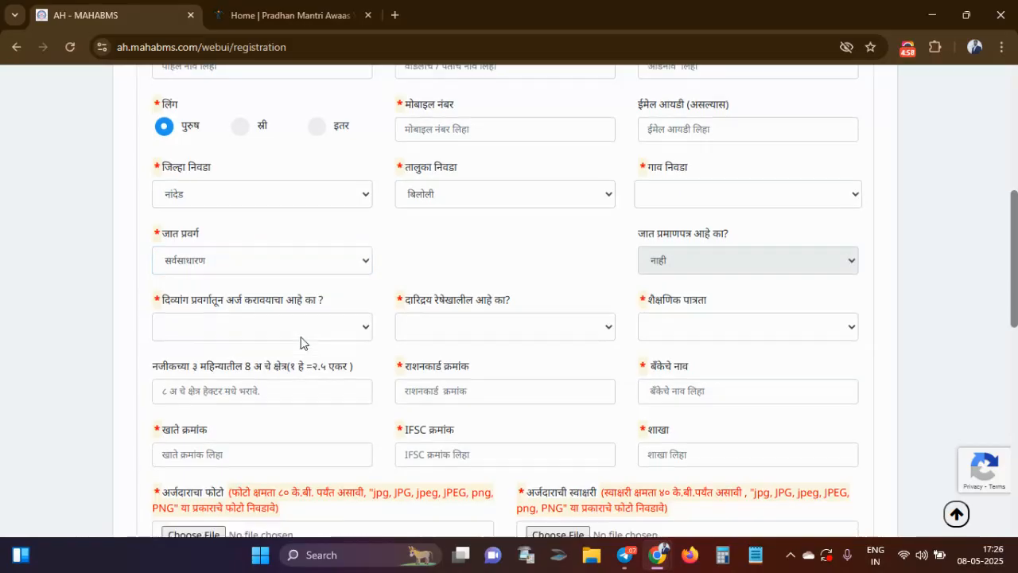
left_click_drag(168, 206, 319, 197)
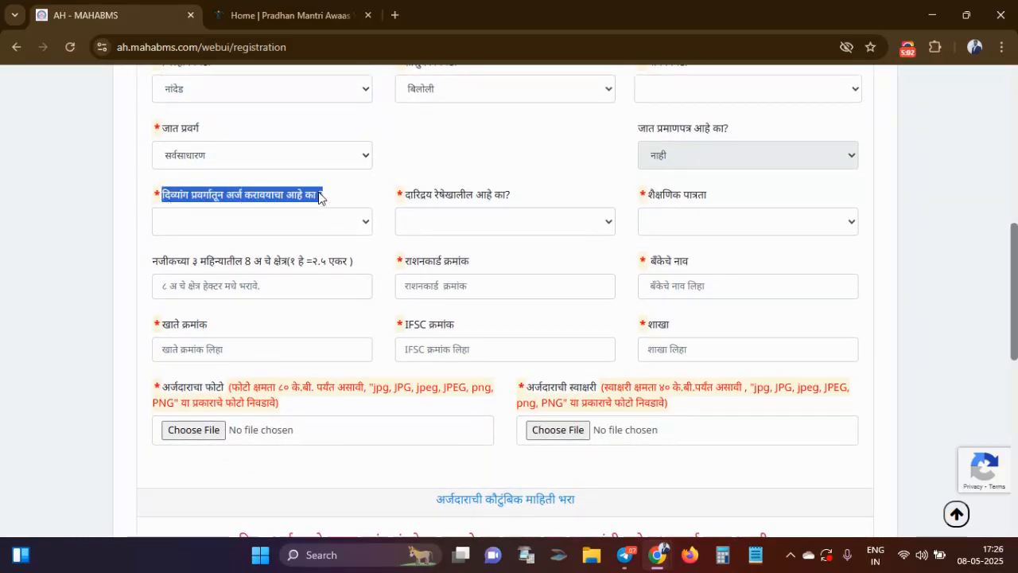
left_click(322, 199)
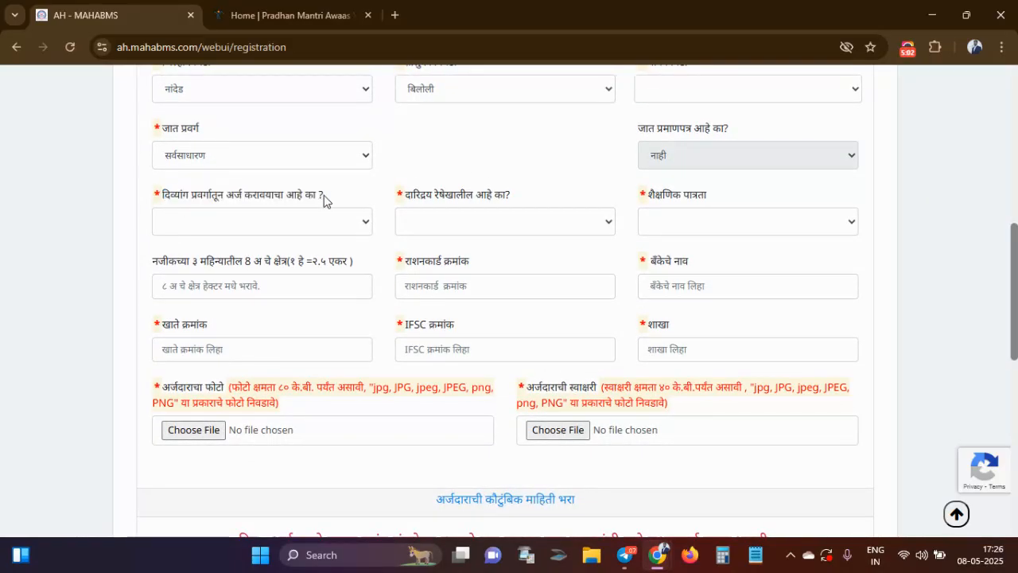
left_click(255, 230)
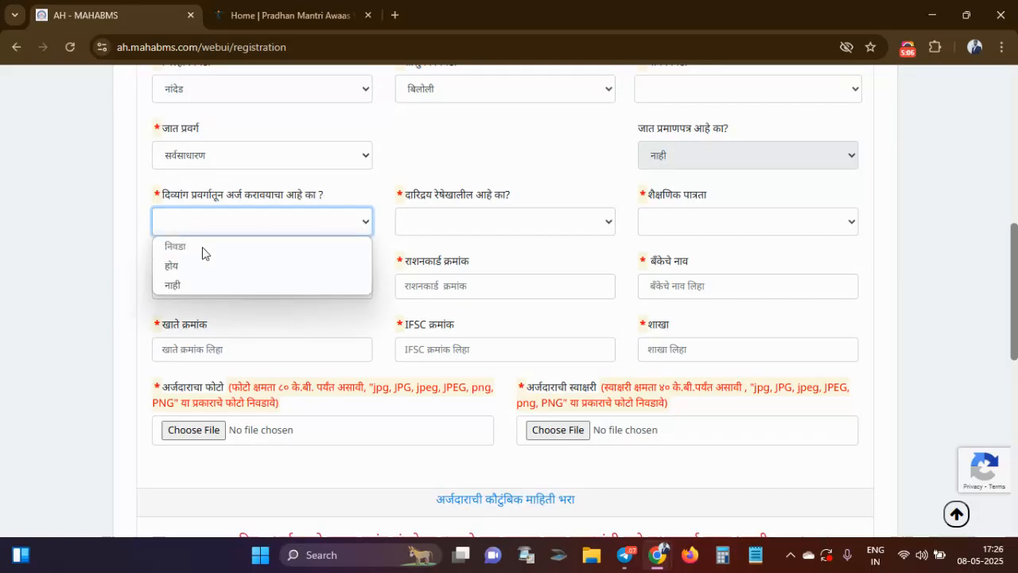
left_click(173, 269)
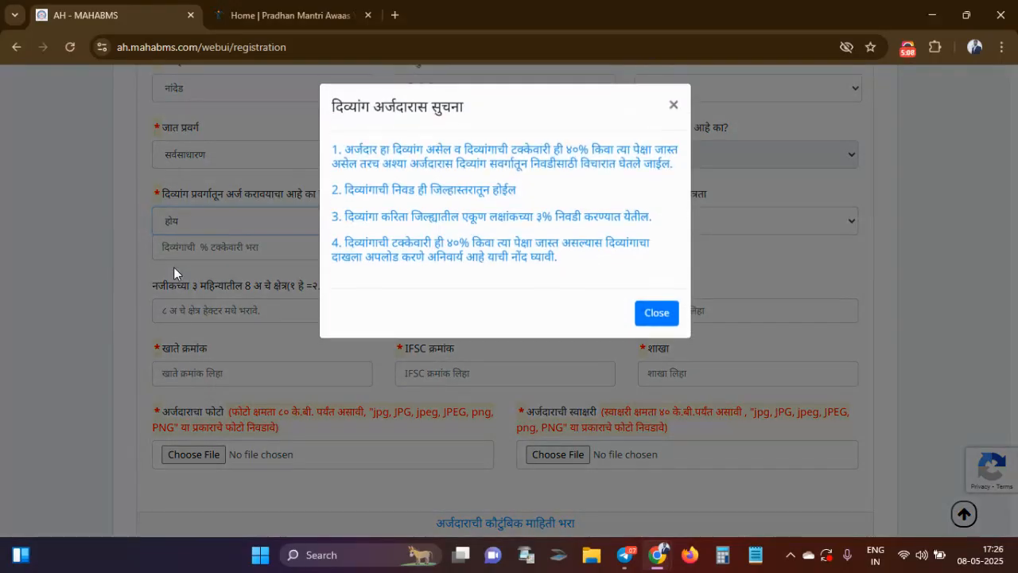
left_click(652, 315)
left_click(267, 247)
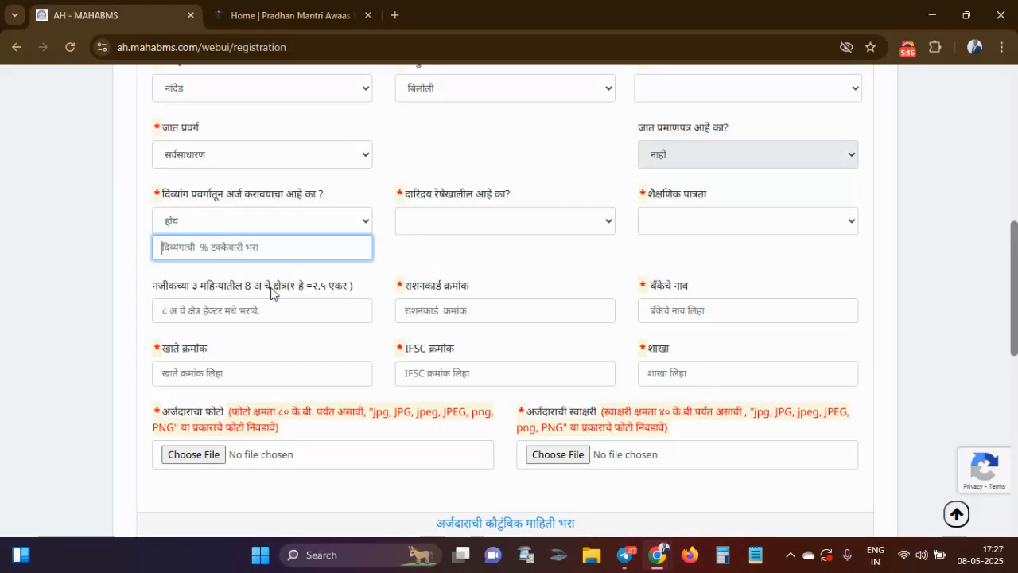
Step: Set the disability category question (दिव्यांग प्रवर्गातून अर्ज करावयाचा आहे का) to नाही
left_click(238, 223)
left_click(173, 284)
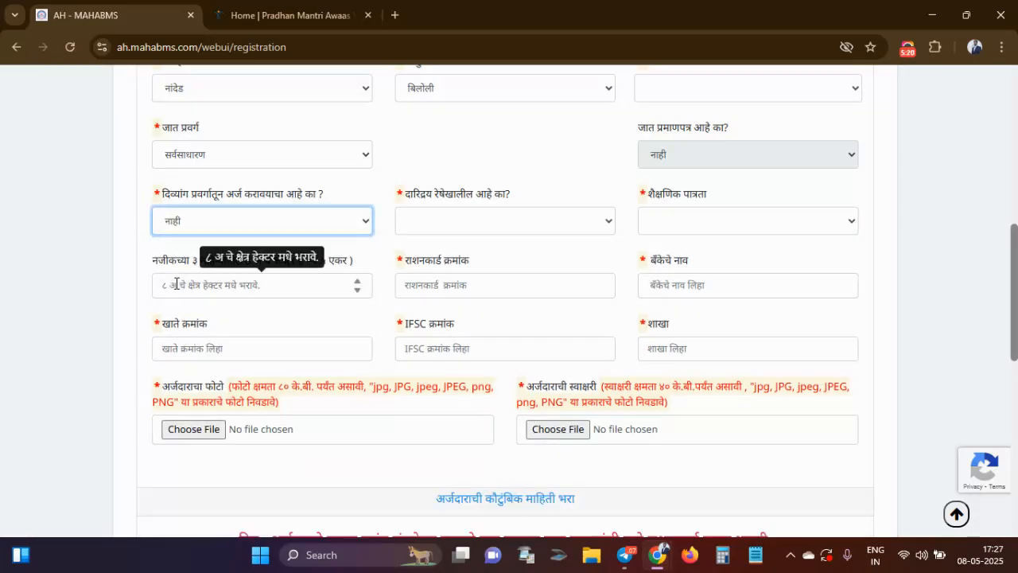
left_click(148, 192)
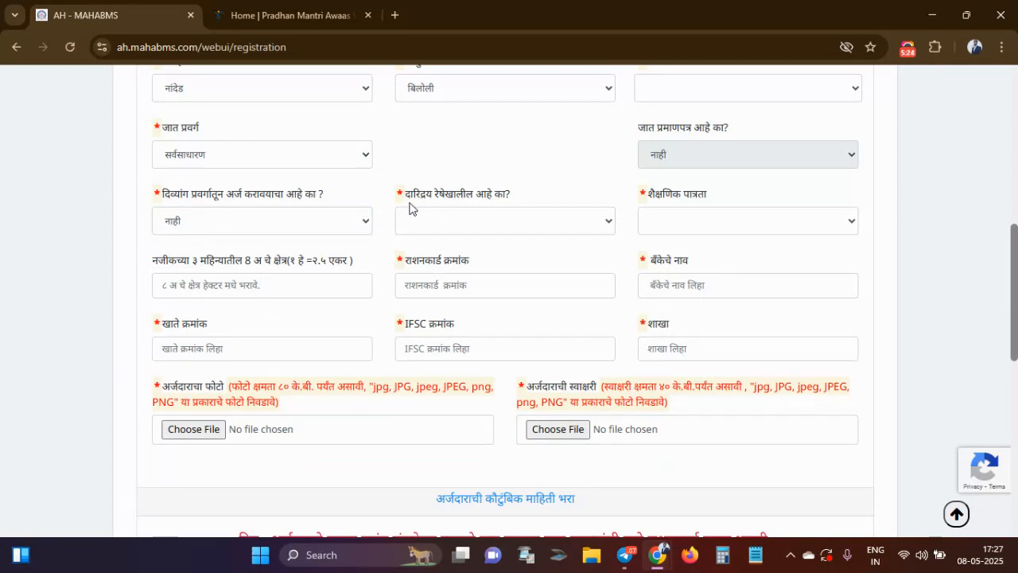
Step: Set the below-poverty-line question to नाही and the educational qualification (शैक्षणिक पात्रता) to प्राथमिक
left_click(489, 221)
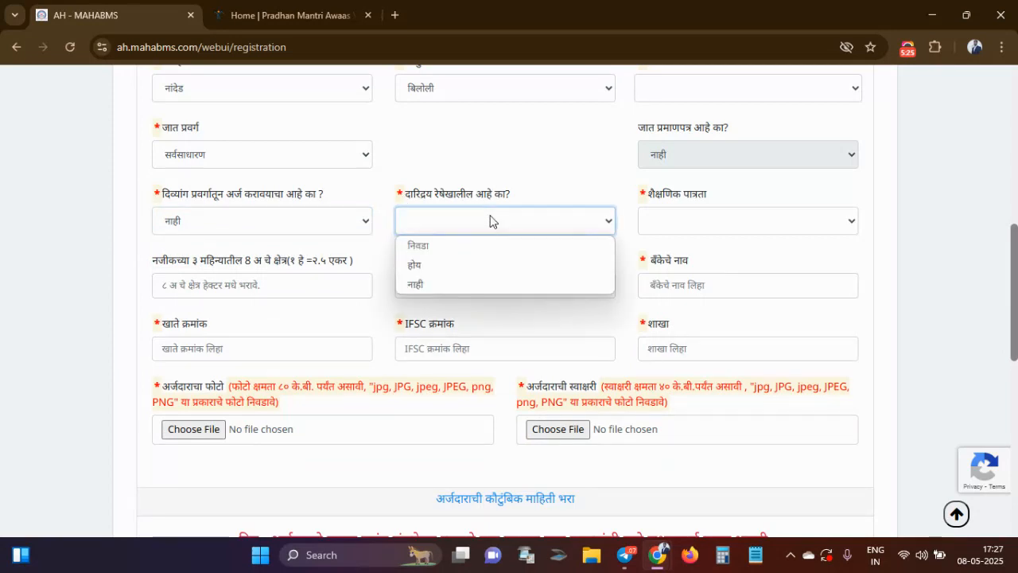
left_click(417, 285)
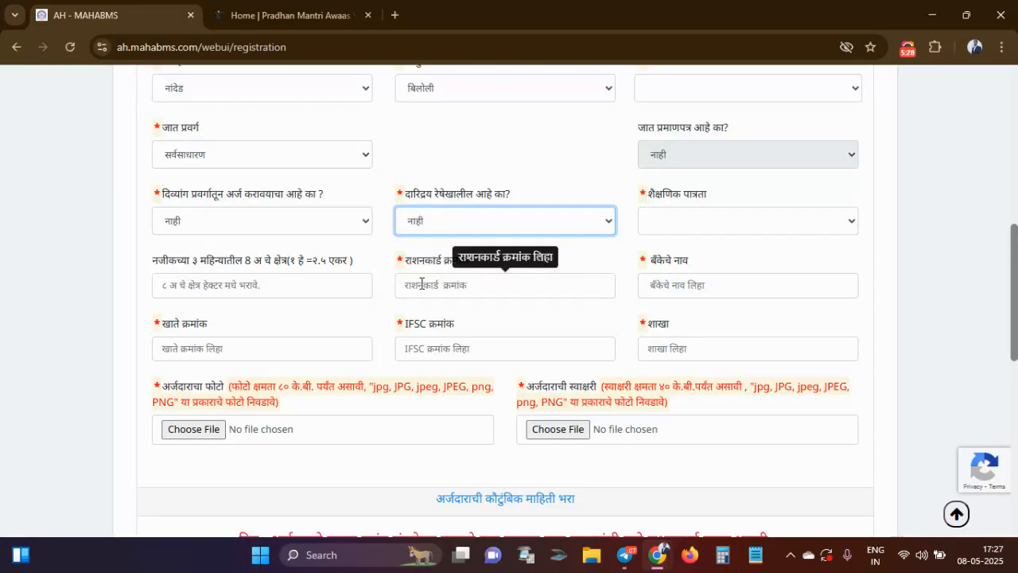
left_click(677, 227)
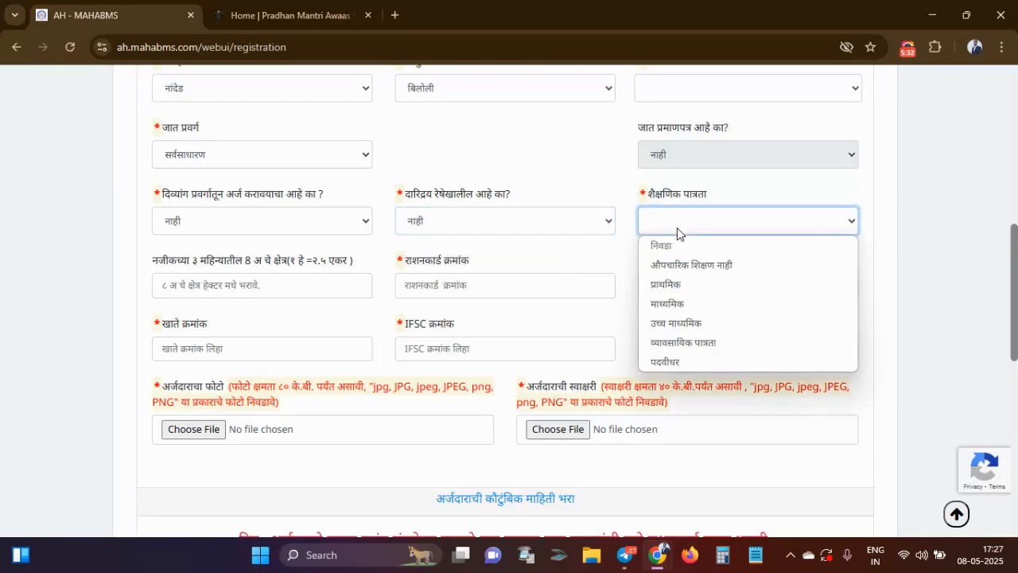
left_click(668, 285)
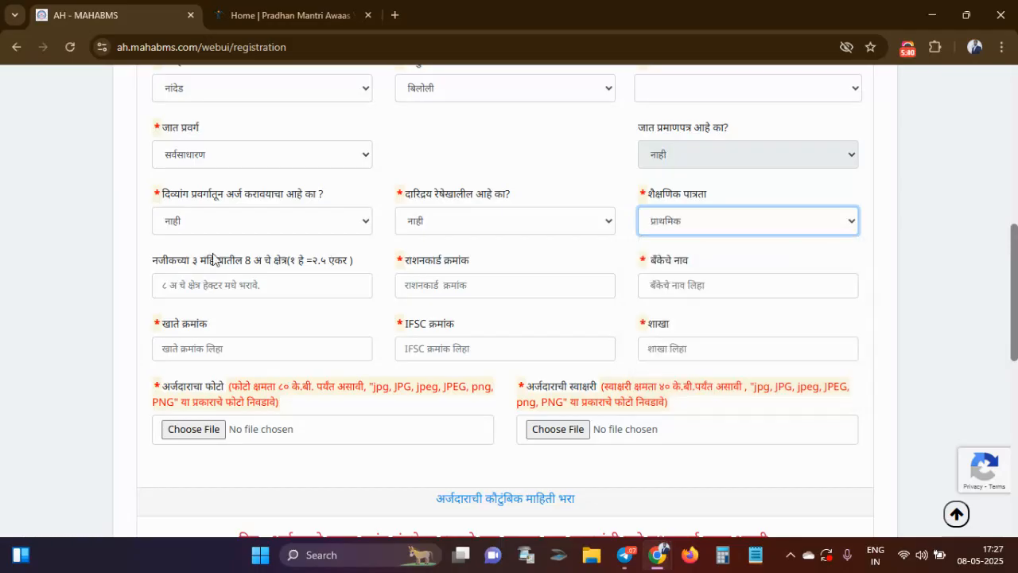
Step: Check the 8 अ land area field and the ration card number field of the applicant's form
left_click_drag(149, 261, 275, 265)
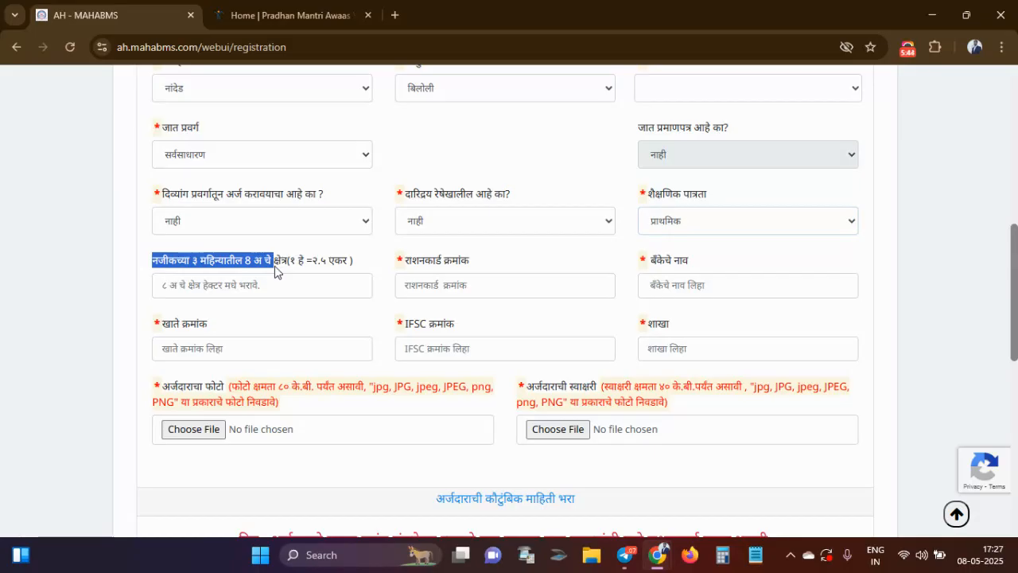
left_click(269, 271)
left_click_drag(244, 269, 264, 270)
left_click(237, 286)
left_click(242, 310)
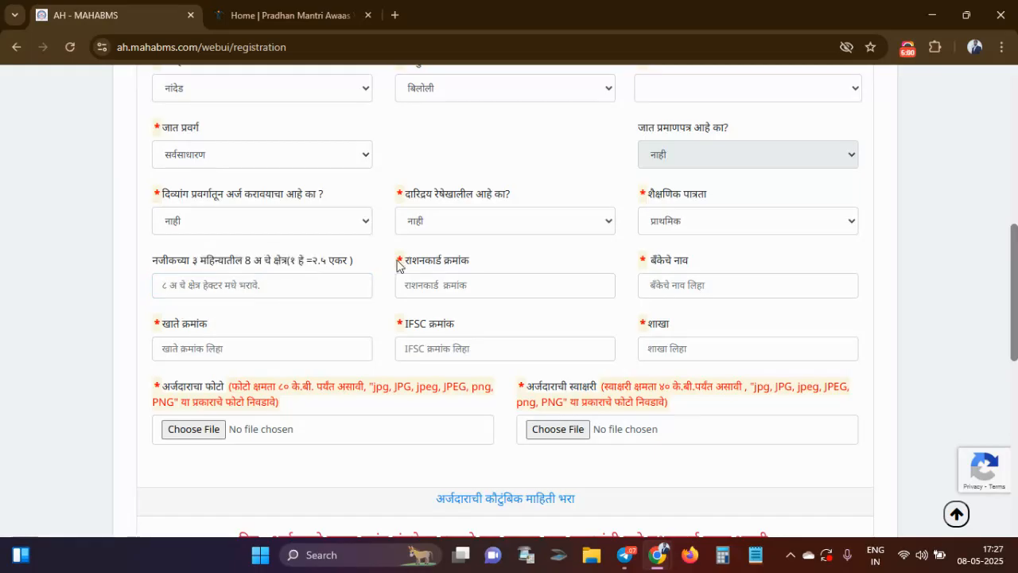
left_click_drag(398, 265, 472, 261)
left_click(472, 262)
Step: Fill in STATE BANK OF INDIA as the bank name and check the branch (शाखा) field
left_click_drag(643, 262, 697, 266)
left_click(686, 297)
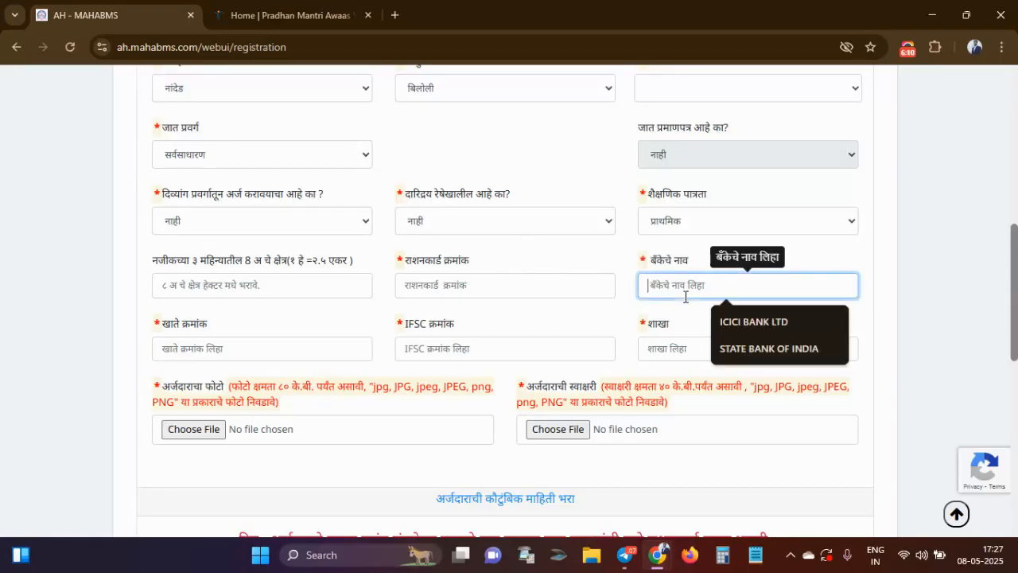
left_click(759, 350)
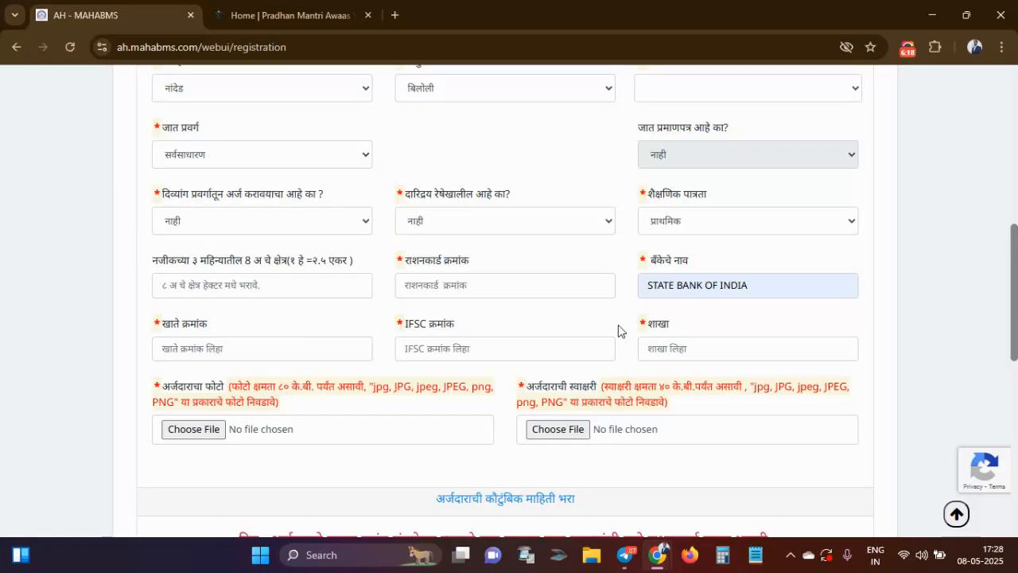
triple_click(666, 326)
double_click(666, 326)
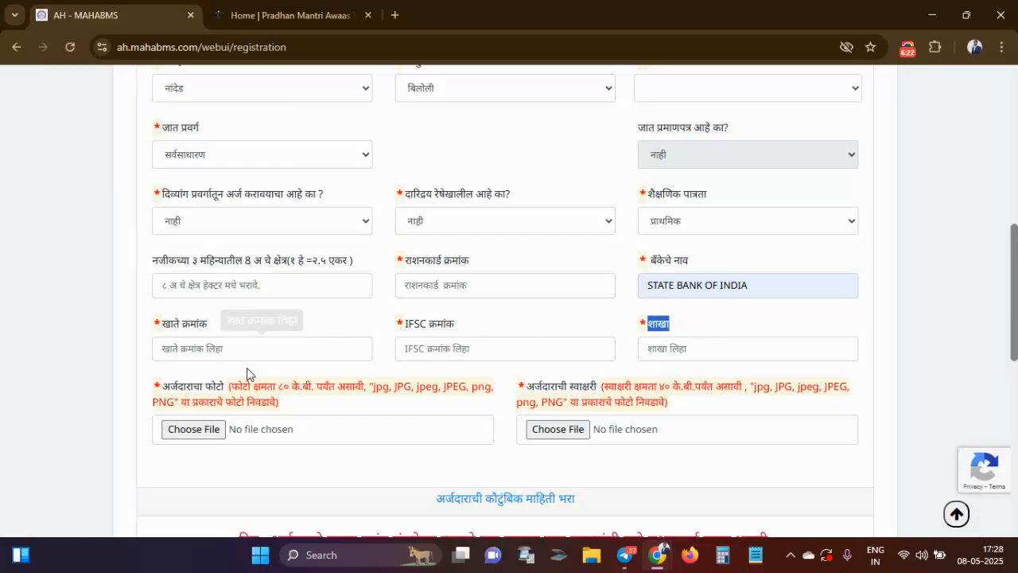
Step: Examine the file size and format requirements for uploading the applicant's photo and signature
scroll(246, 374, "down", 3)
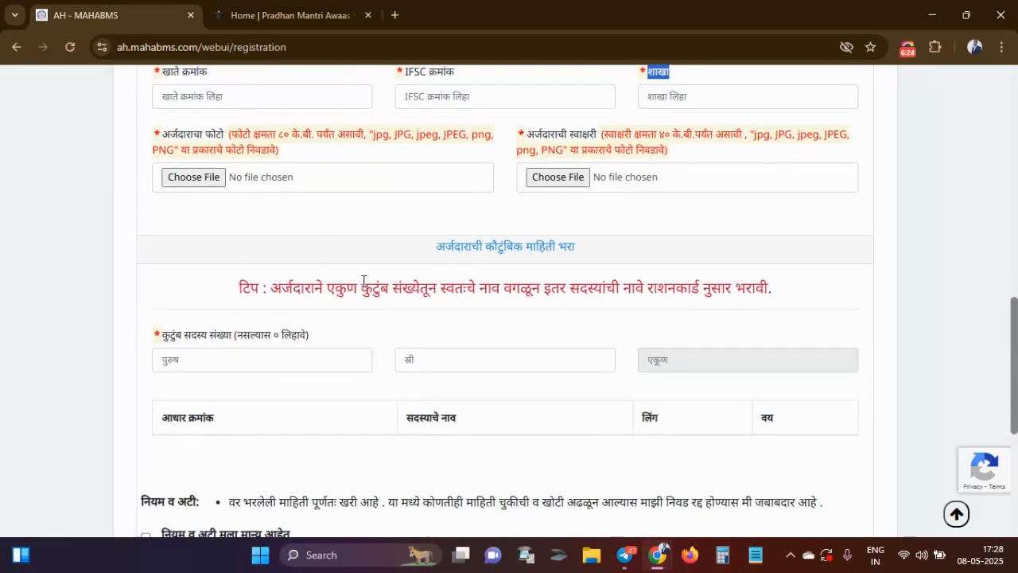
scroll(352, 307, "up", 2)
scroll(352, 307, "down", 1)
scroll(352, 307, "down", 1)
scroll(326, 299, "up", 1)
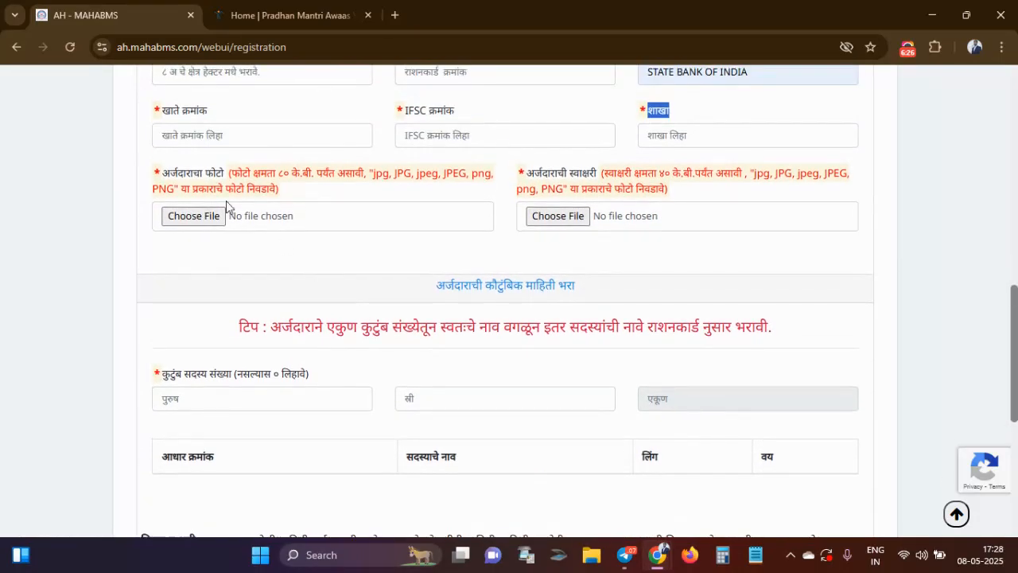
left_click(163, 177)
left_click_drag(164, 177, 366, 182)
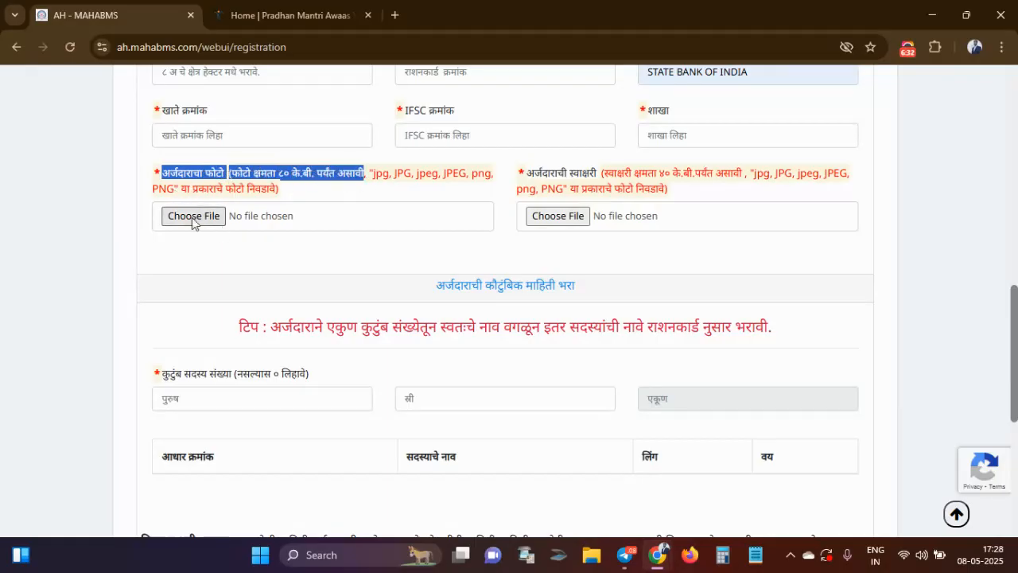
left_click(381, 248)
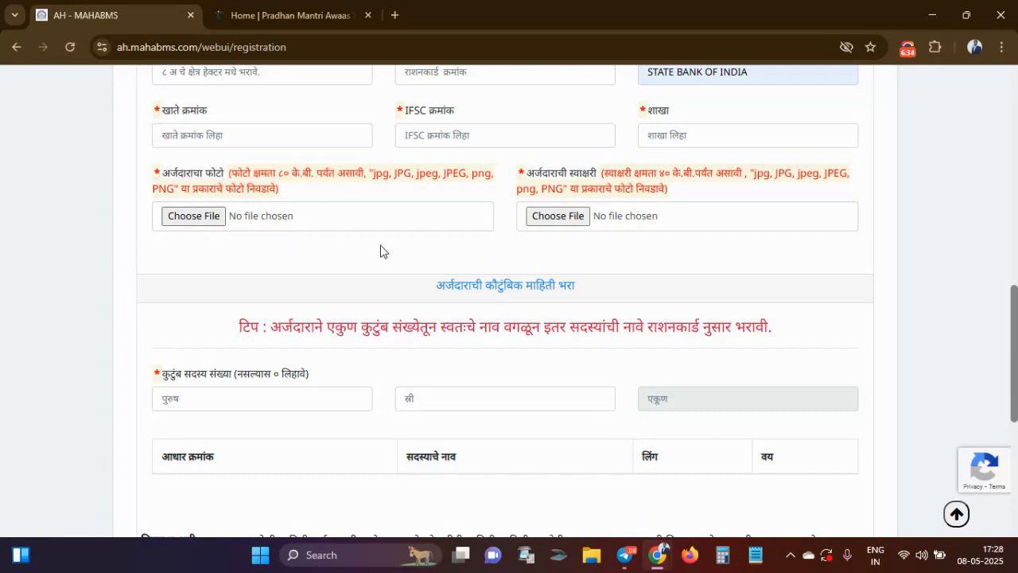
left_click_drag(521, 176, 598, 176)
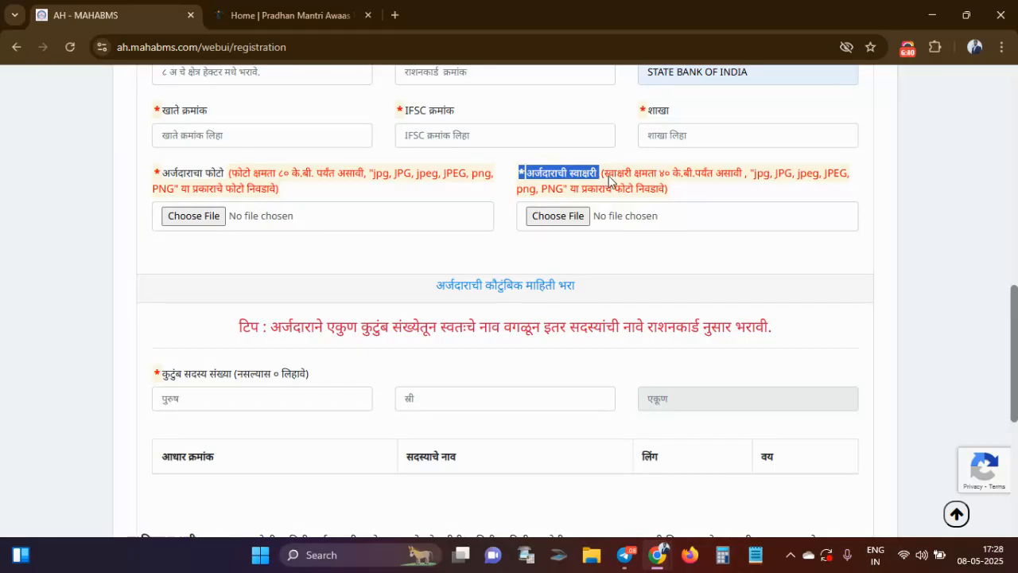
double_click(688, 178)
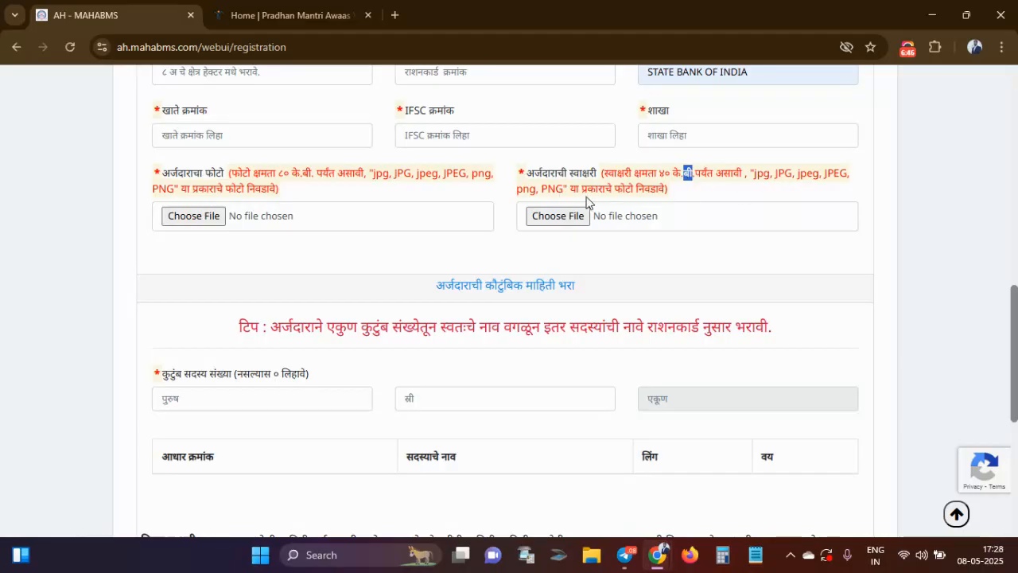
Step: Set the number of male family members to 2 in the applicant's family information section
scroll(625, 258, "down", 3)
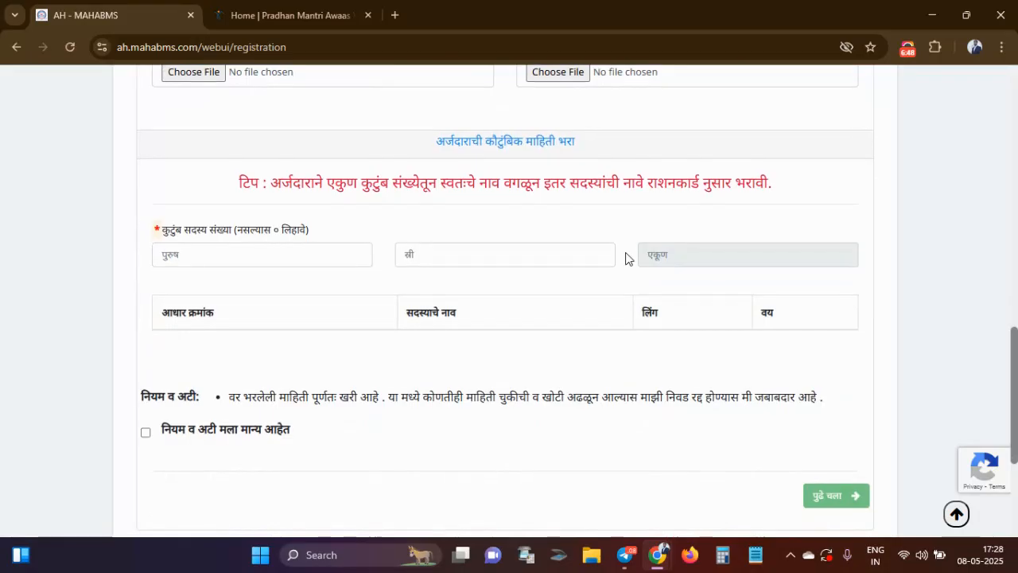
scroll(626, 259, "down", 1)
scroll(626, 258, "up", 1)
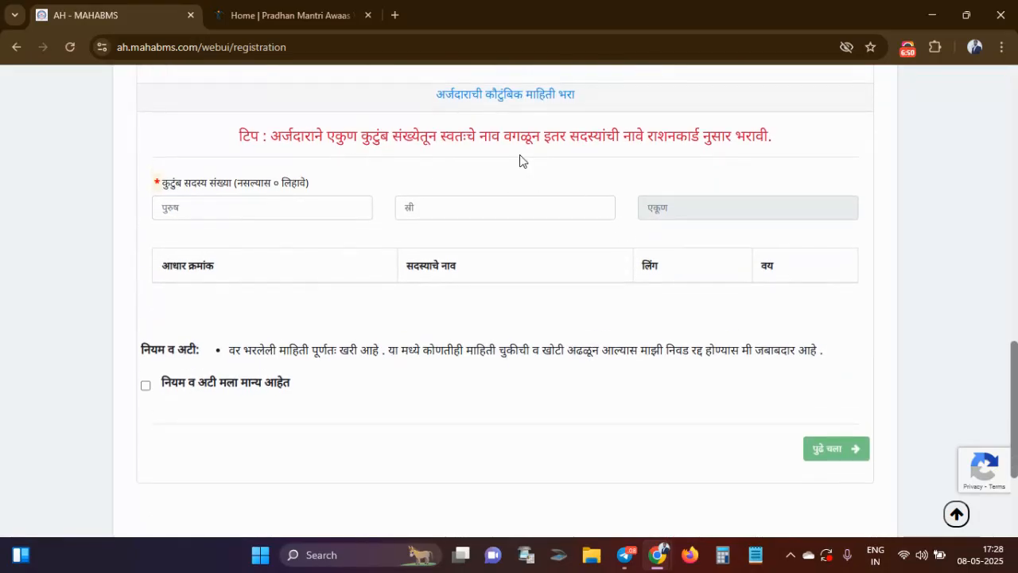
left_click_drag(436, 99, 575, 112)
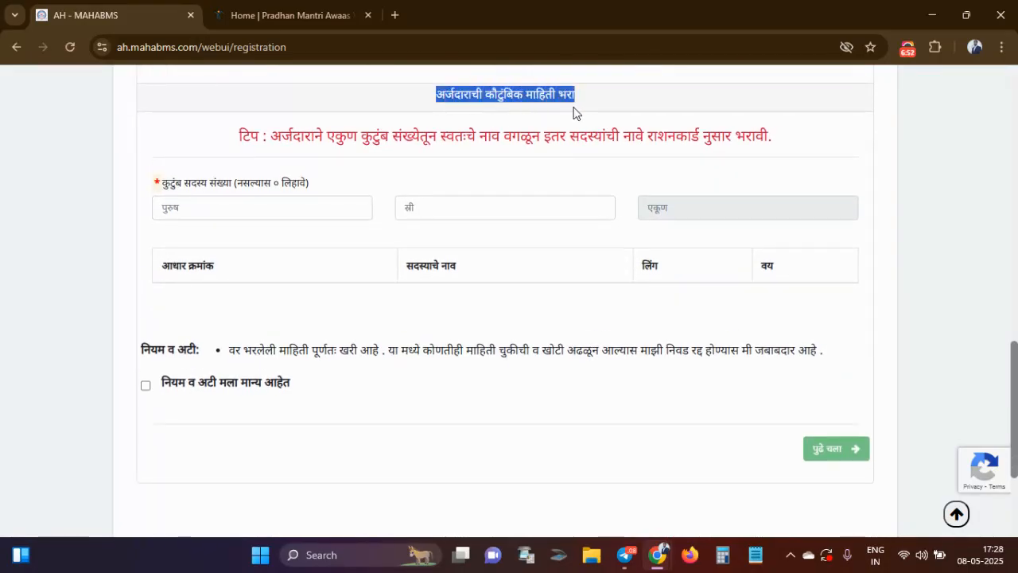
left_click(585, 126)
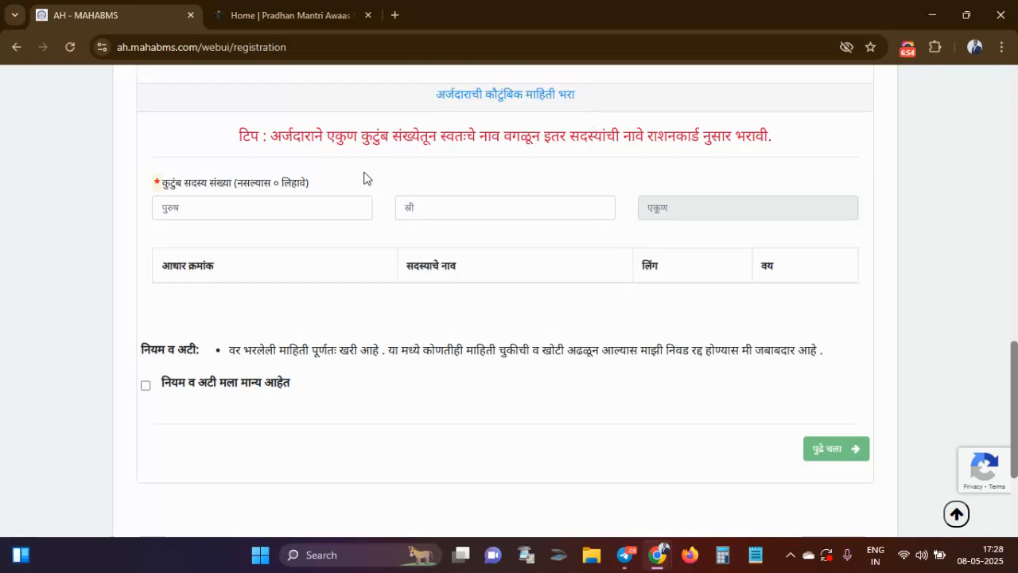
scroll(364, 178, "down", 1)
left_click(289, 174)
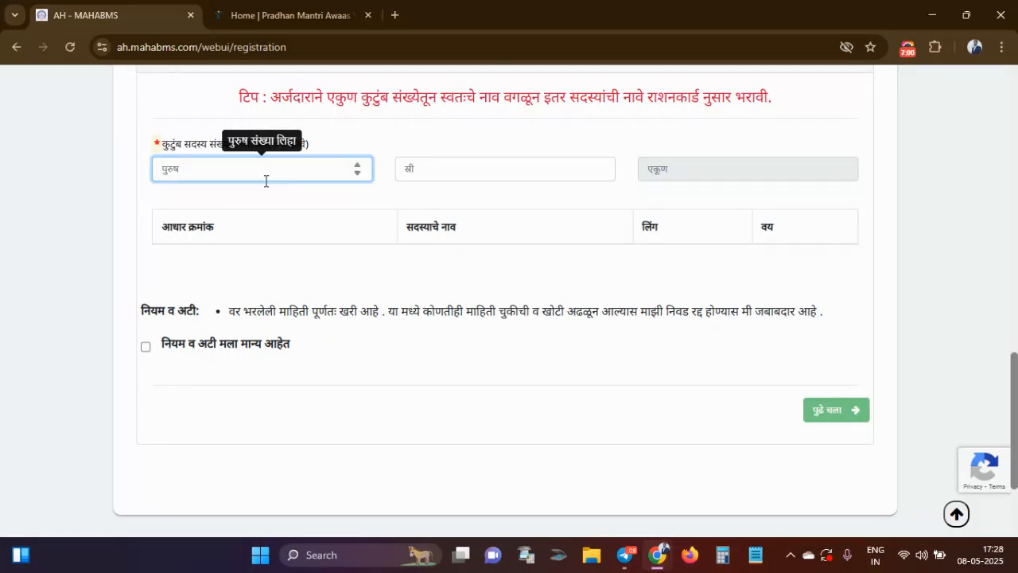
left_click(256, 195)
left_click(228, 162)
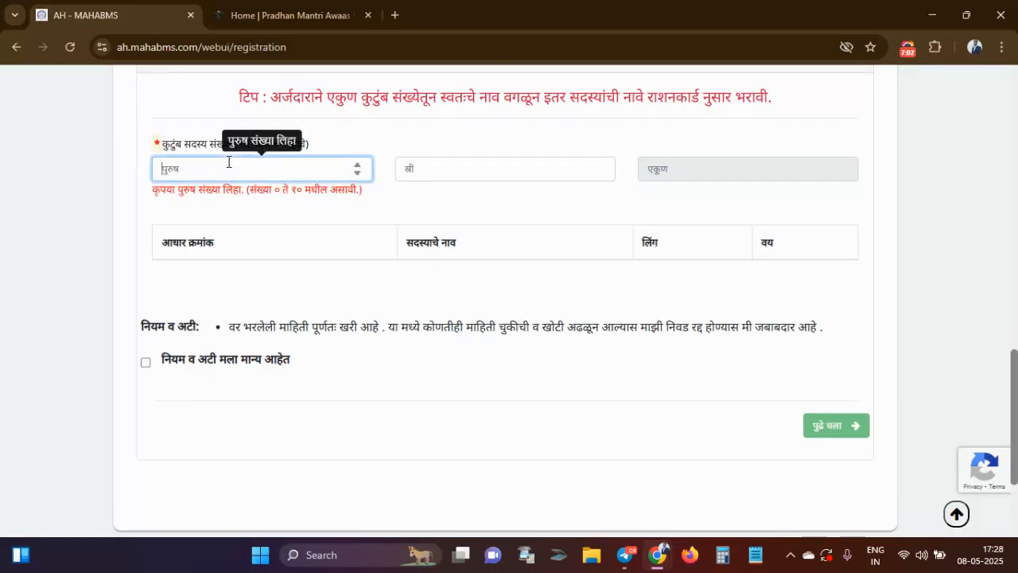
type("2")
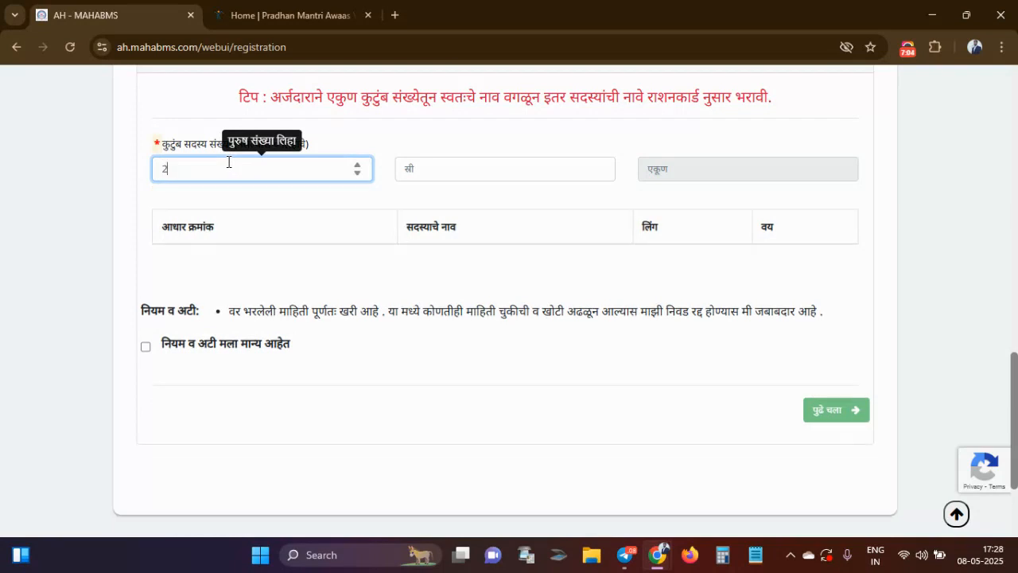
Step: Set the number of female family members to 03, dismiss the error notice, and view the family member rows
left_click(398, 176)
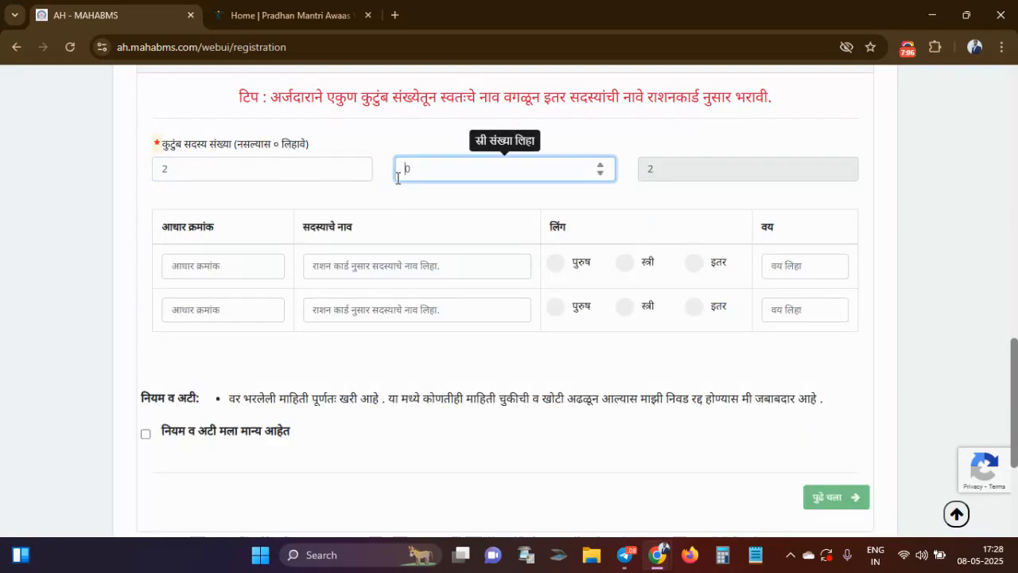
type("3")
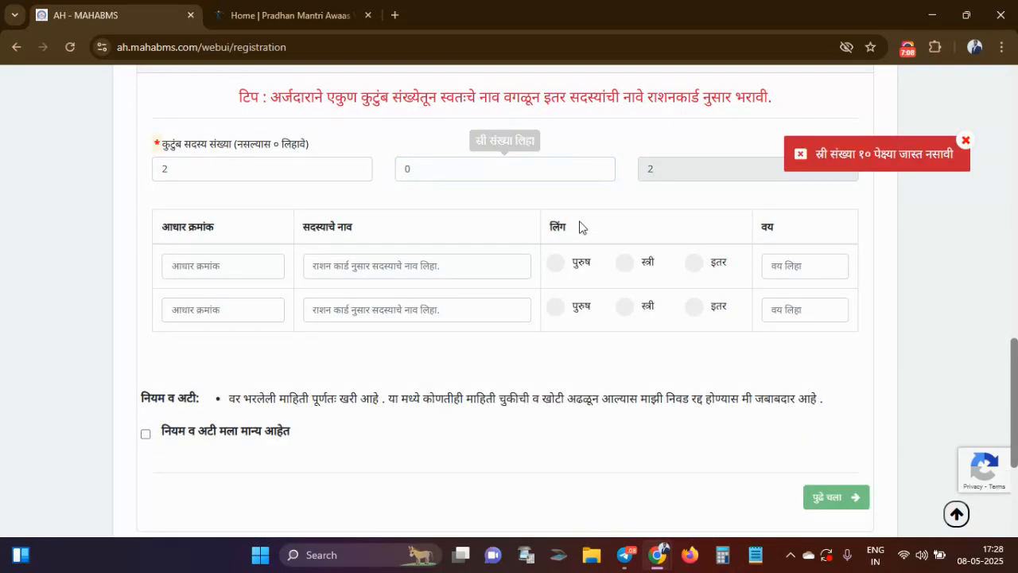
left_click(526, 175)
type("3")
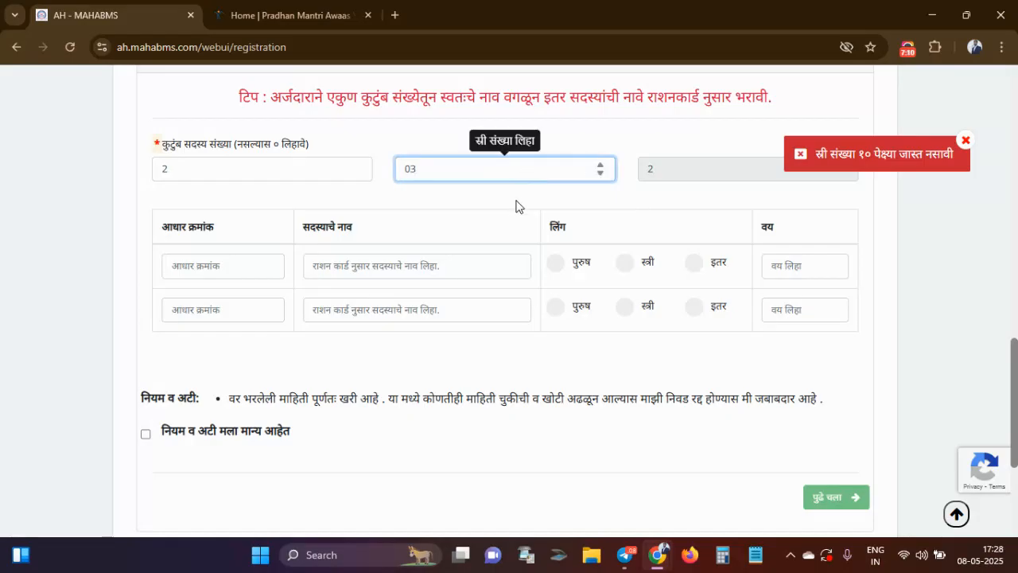
left_click(515, 207)
scroll(610, 184, "down", 1)
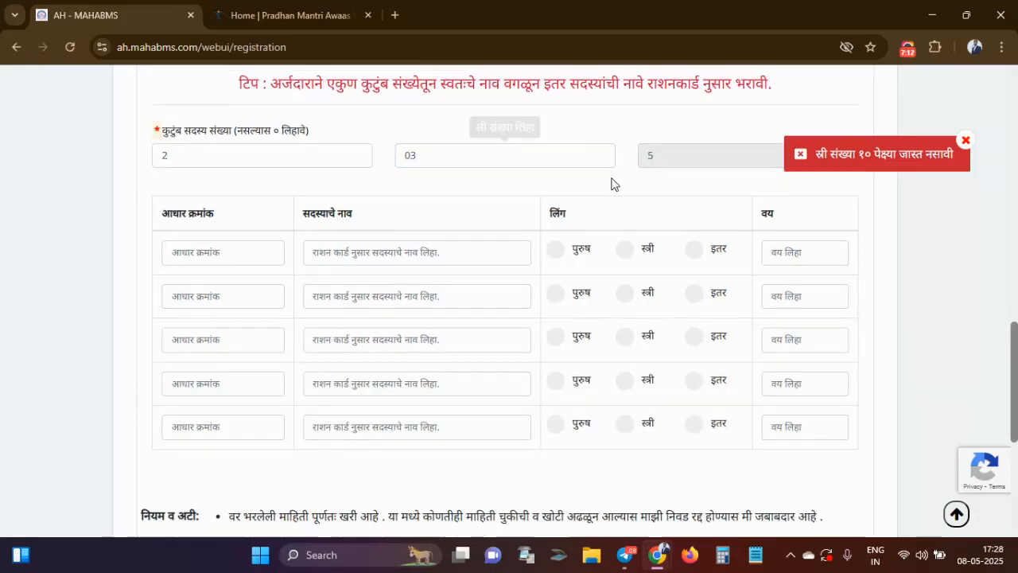
left_click(965, 142)
scroll(592, 171, "down", 1)
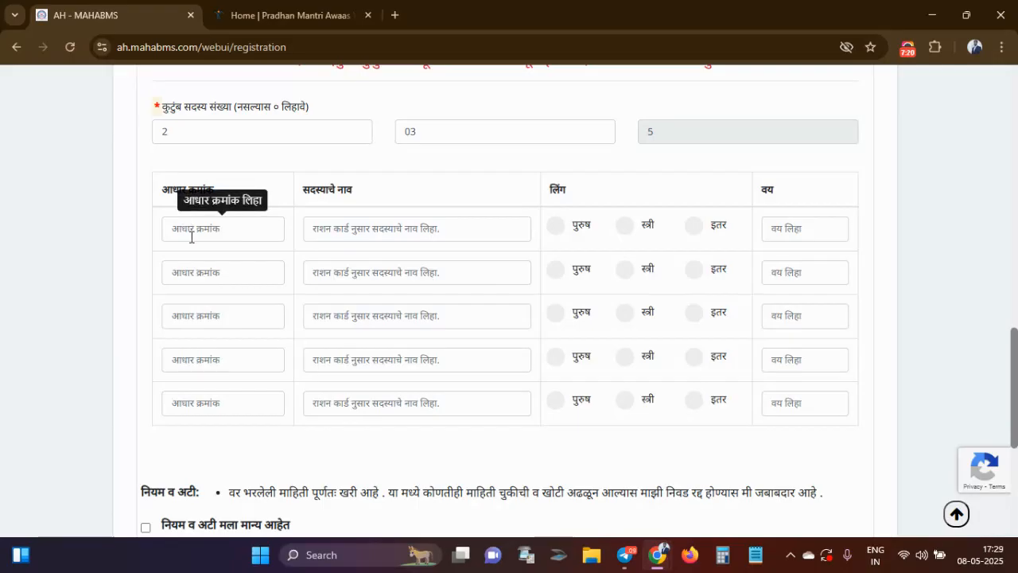
Step: Mark the first family member as पुरुष, accept the registration terms and conditions, and proceed to the data preview
left_click(567, 230)
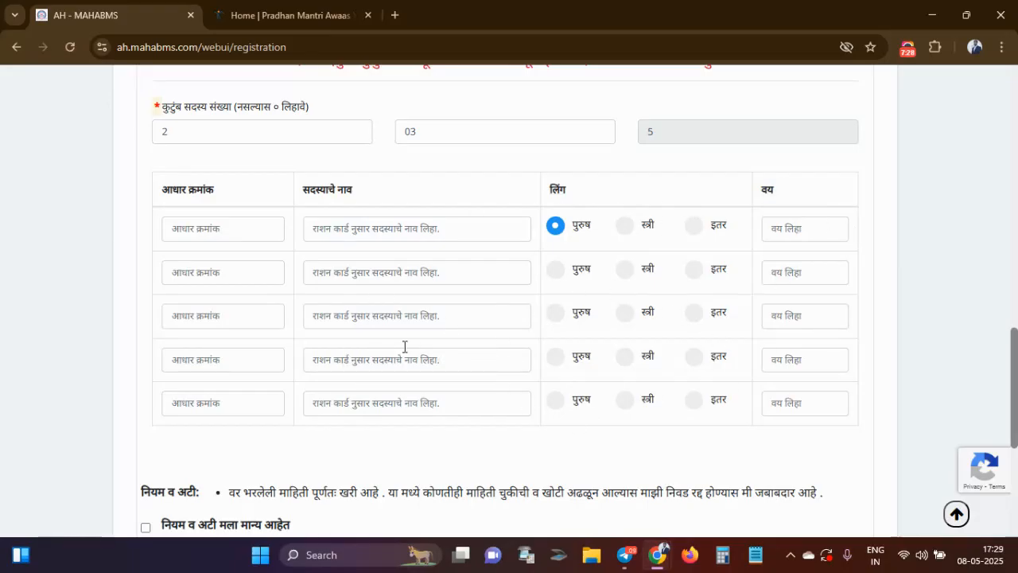
scroll(445, 280, "down", 2)
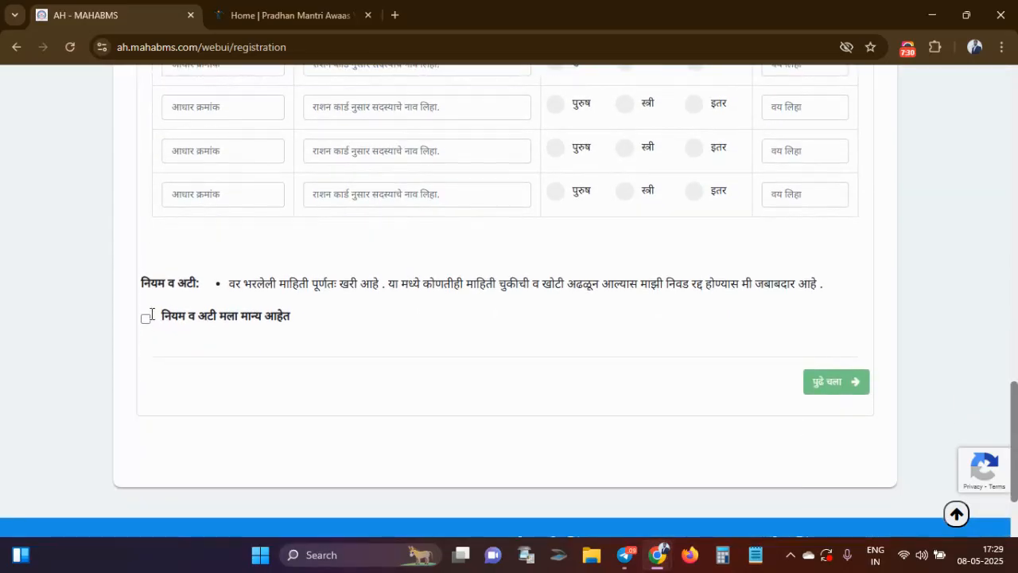
left_click(146, 320)
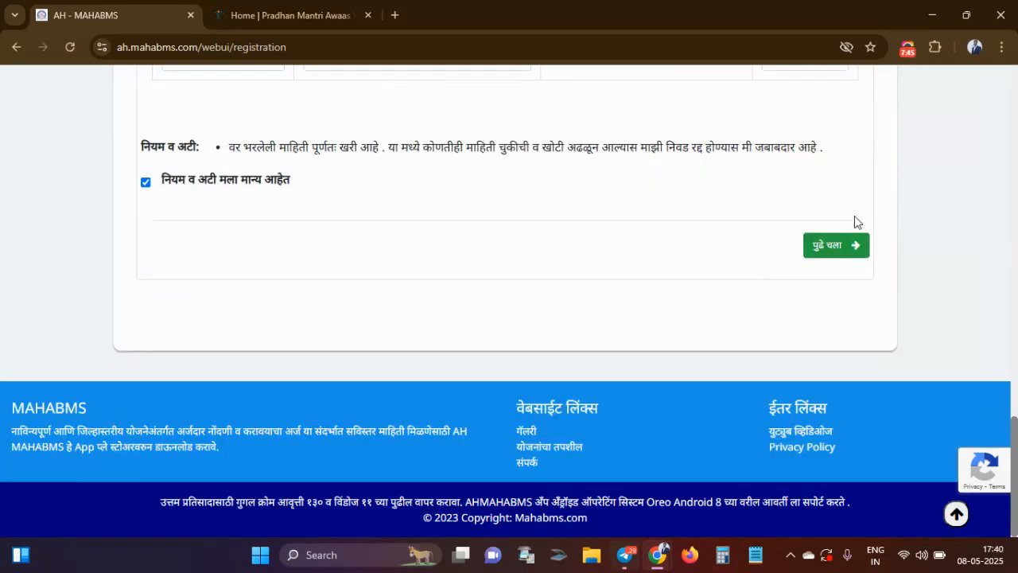
left_click(834, 248)
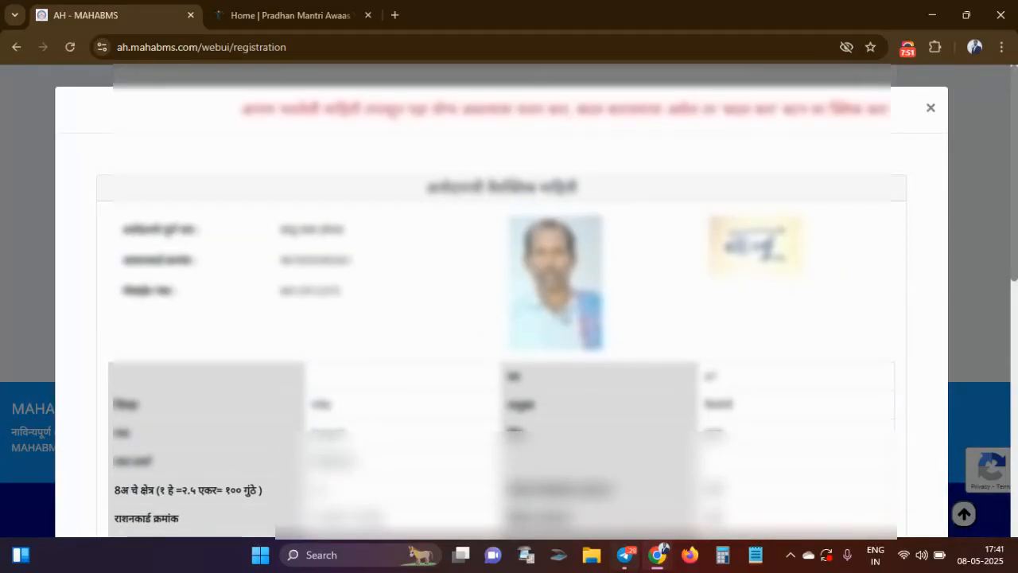
Step: Review and save the registration data, and continue to the new application form past the pre-application instructions
scroll(564, 315, "down", 10)
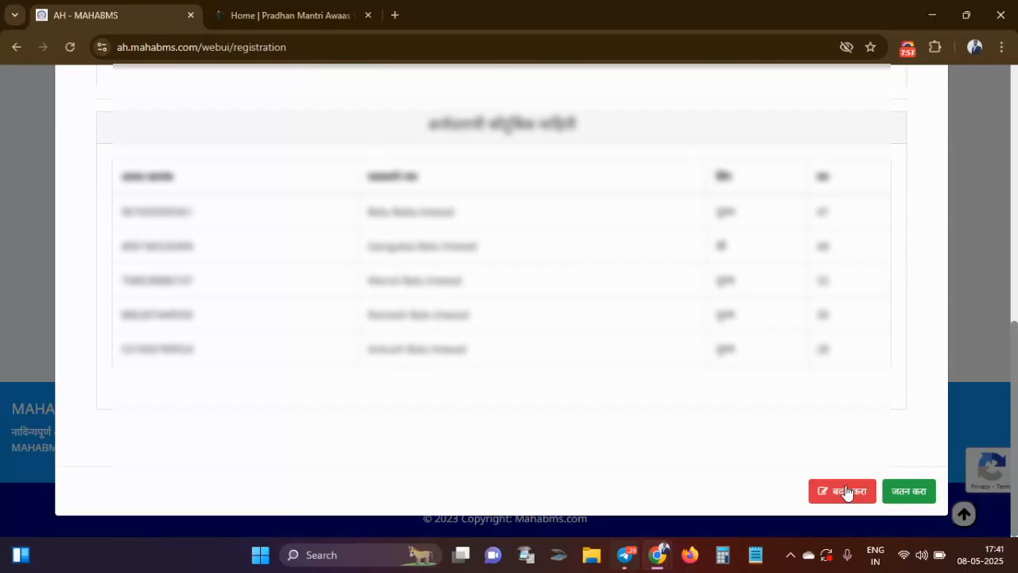
left_click(906, 491)
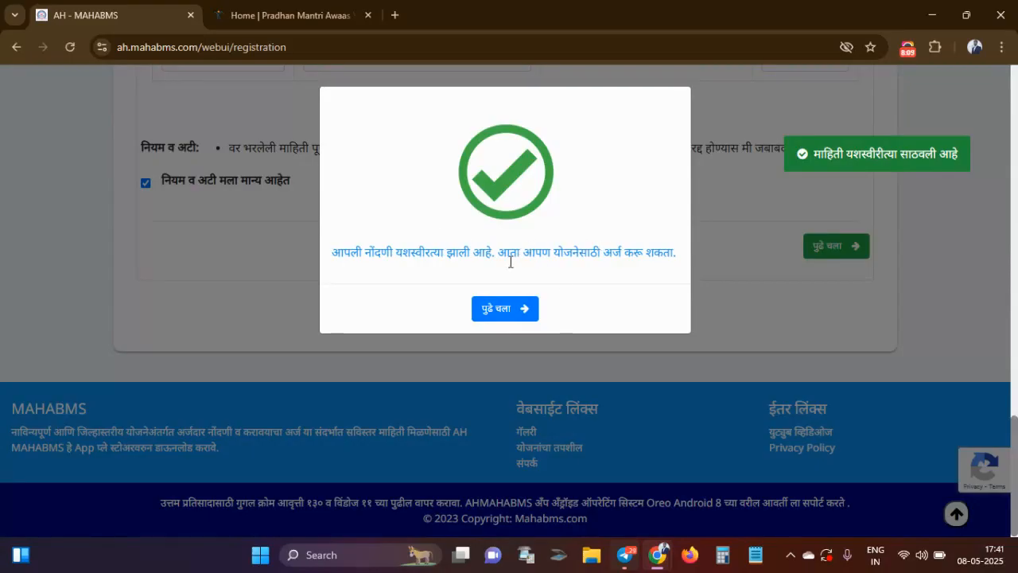
left_click(509, 308)
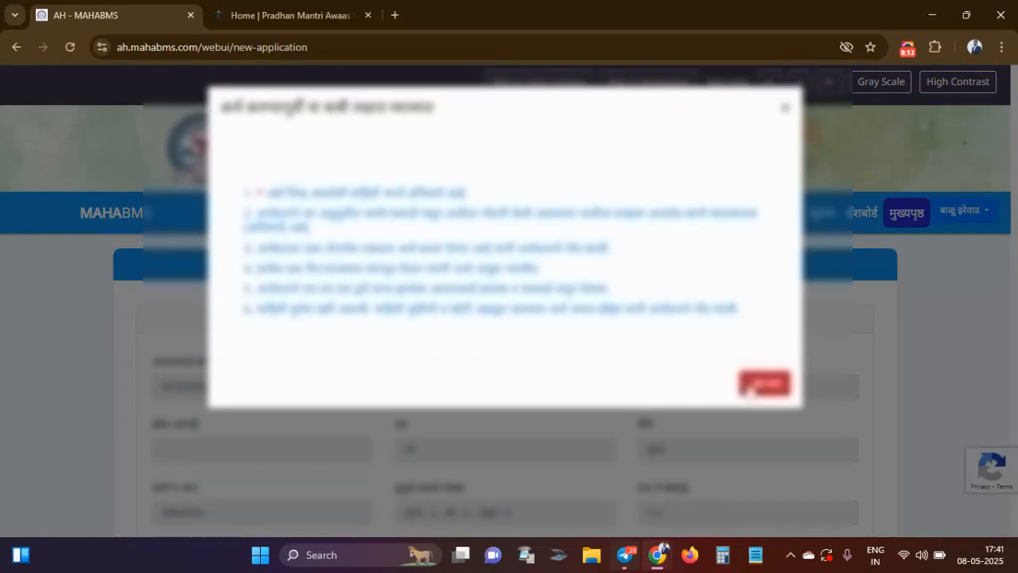
left_click(762, 383)
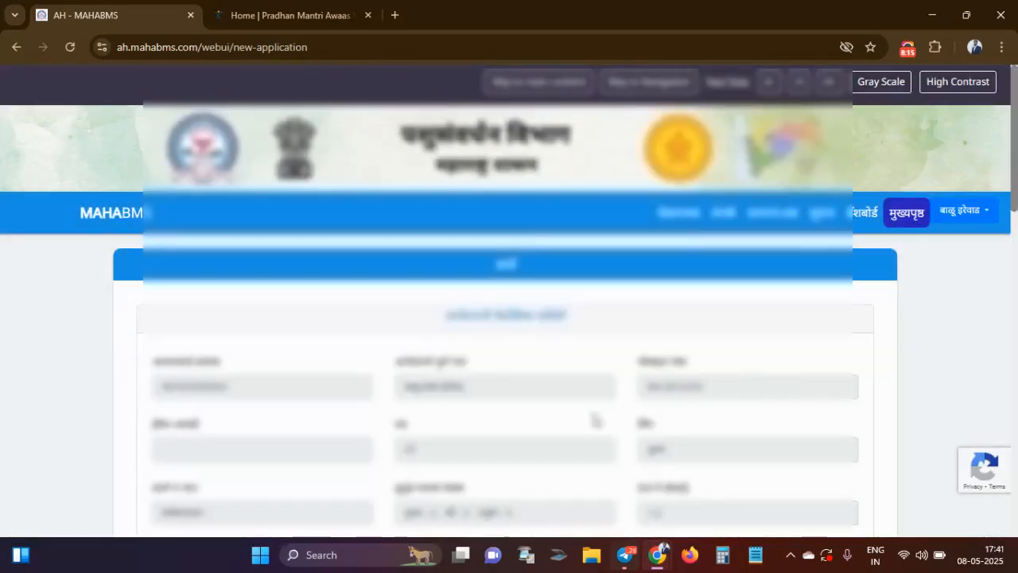
Step: Choose the राज्यस्तरीय योजना - दुधाळ गायी / म्हशीचे वाटप करणे scheme in the application's scheme list
scroll(595, 420, "down", 5)
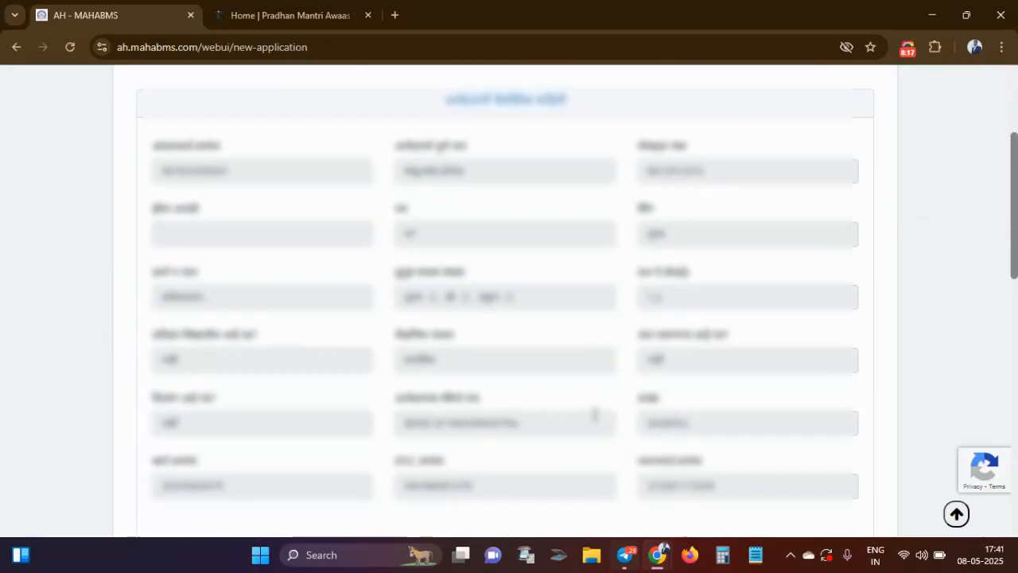
scroll(595, 414, "down", 4)
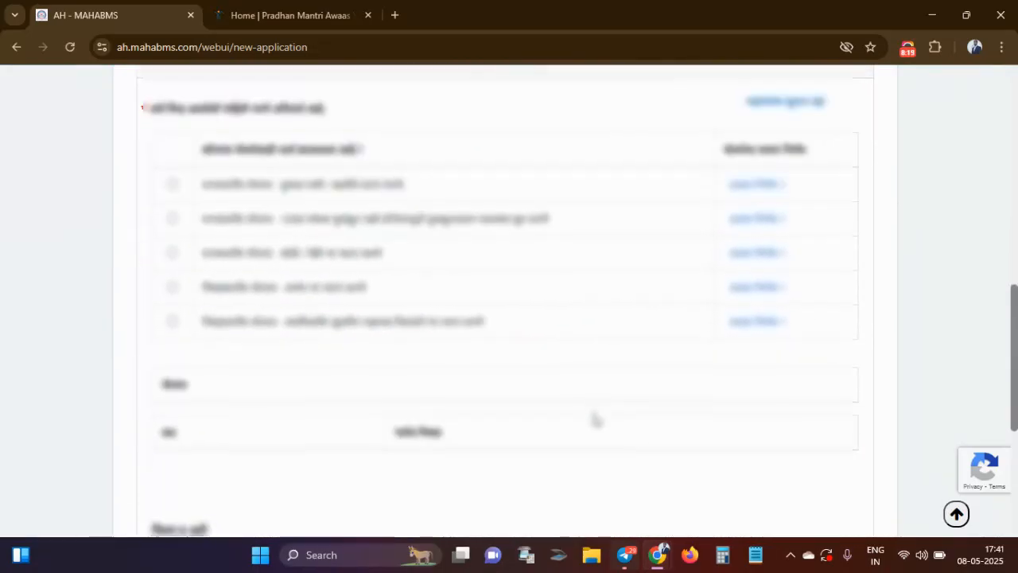
scroll(554, 384, "up", 1)
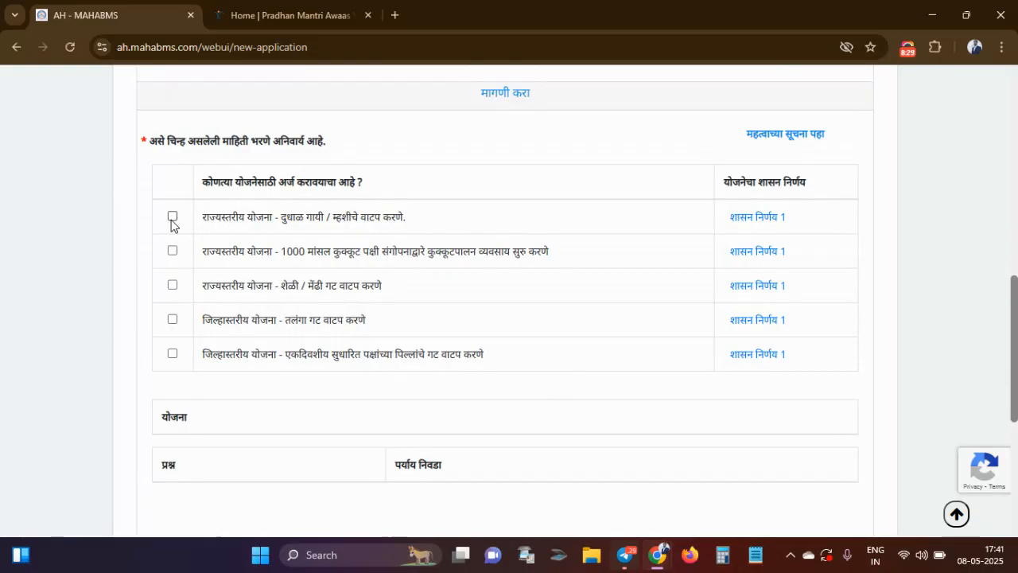
left_click(173, 217)
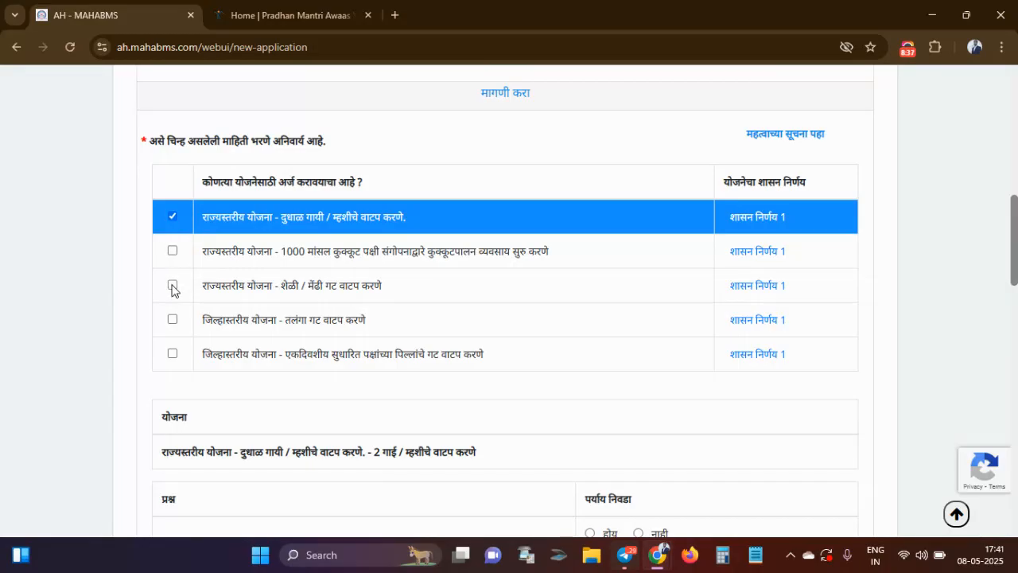
Step: View the dairy scheme's शासन निर्णय 1 document, return to the application, and also select the राज्यस्तरीय शेळी / मेंढी गट वाटप करणे scheme
left_click(760, 219)
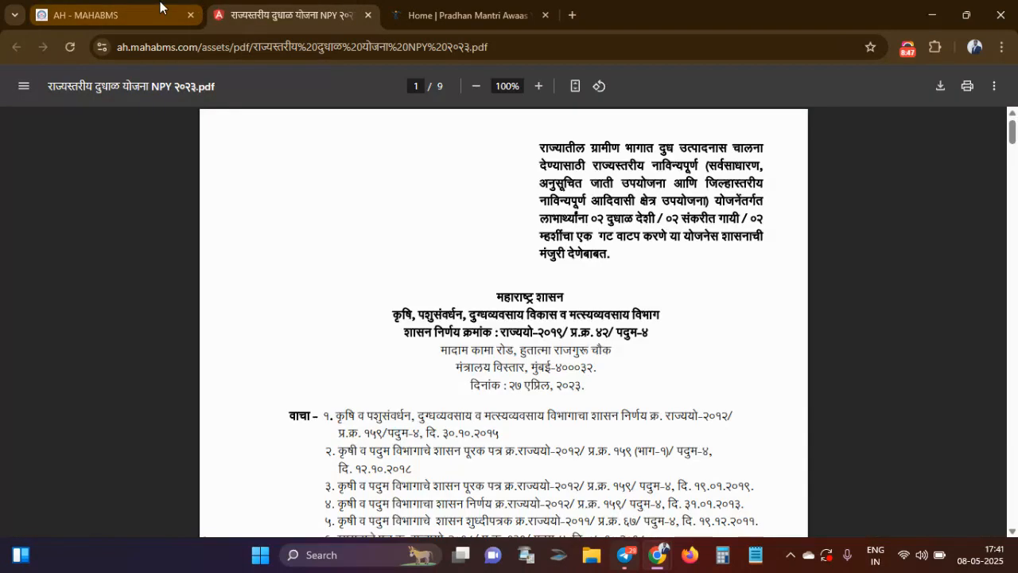
left_click(160, 3)
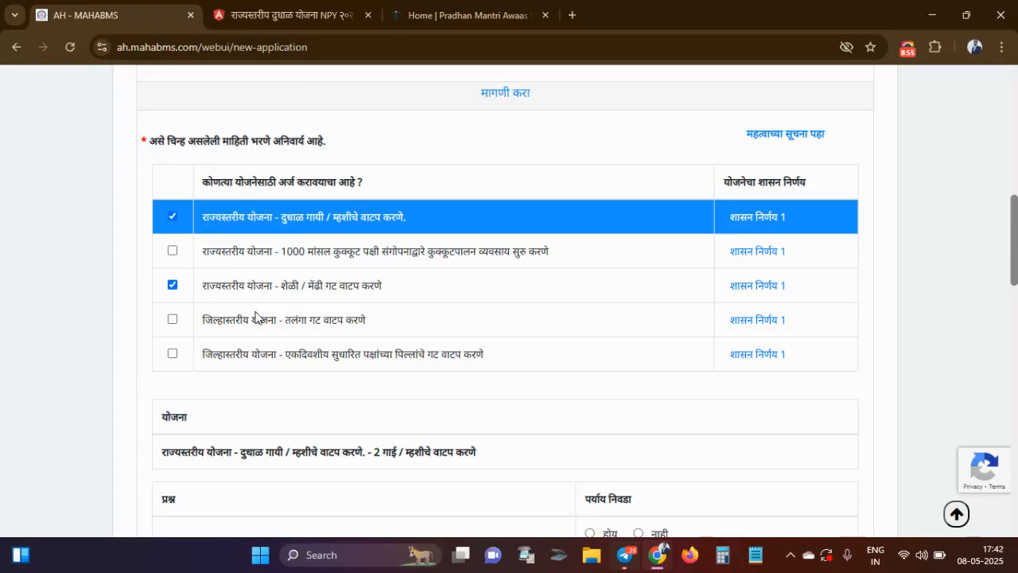
scroll(255, 317, "down", 4)
scroll(255, 316, "up", 4)
scroll(256, 316, "down", 1)
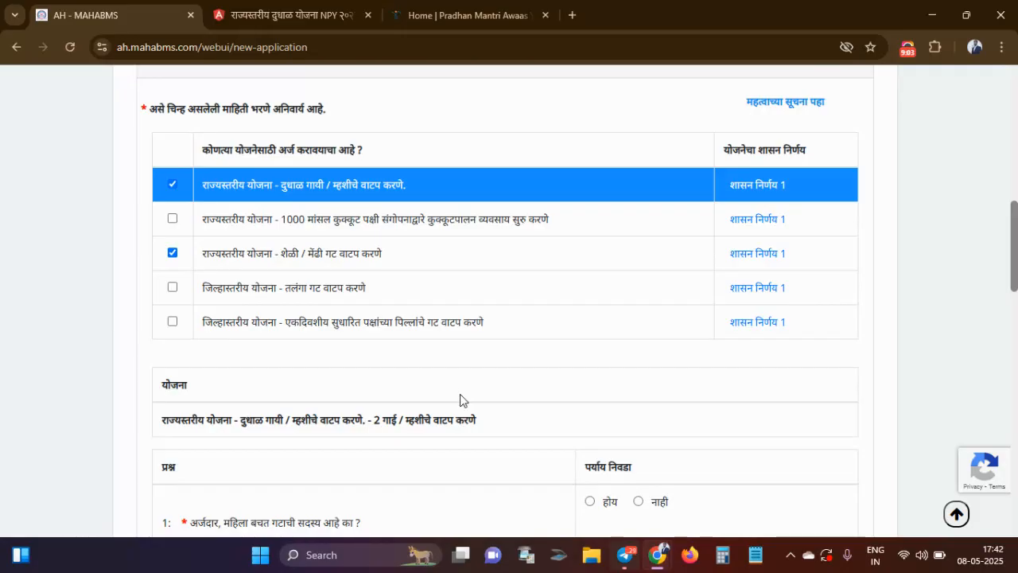
Step: Answer नाही to question 1 on women's self-help group membership and question 2 on being landless
scroll(461, 400, "down", 2)
scroll(461, 400, "down", 1)
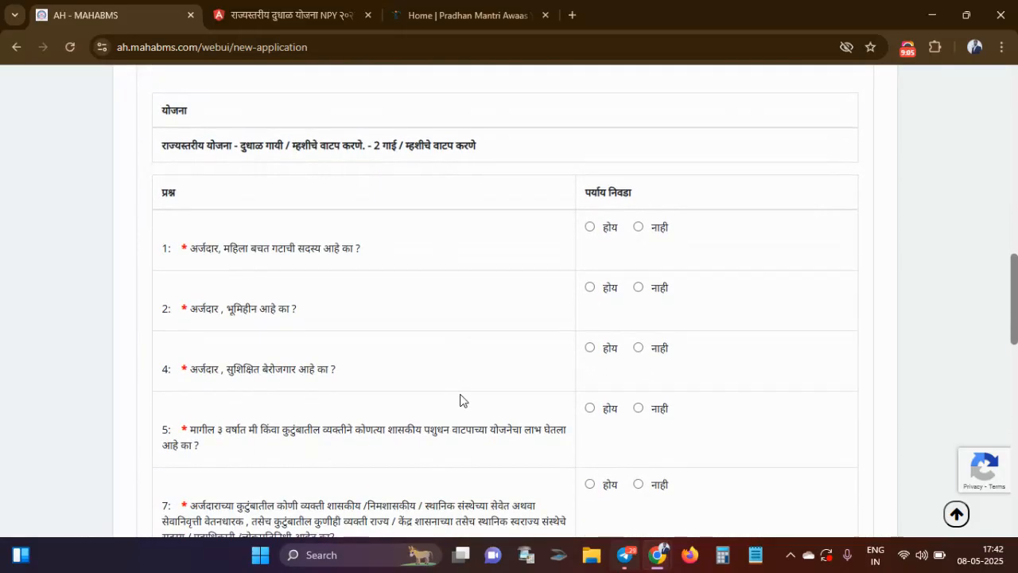
scroll(442, 349, "down", 1)
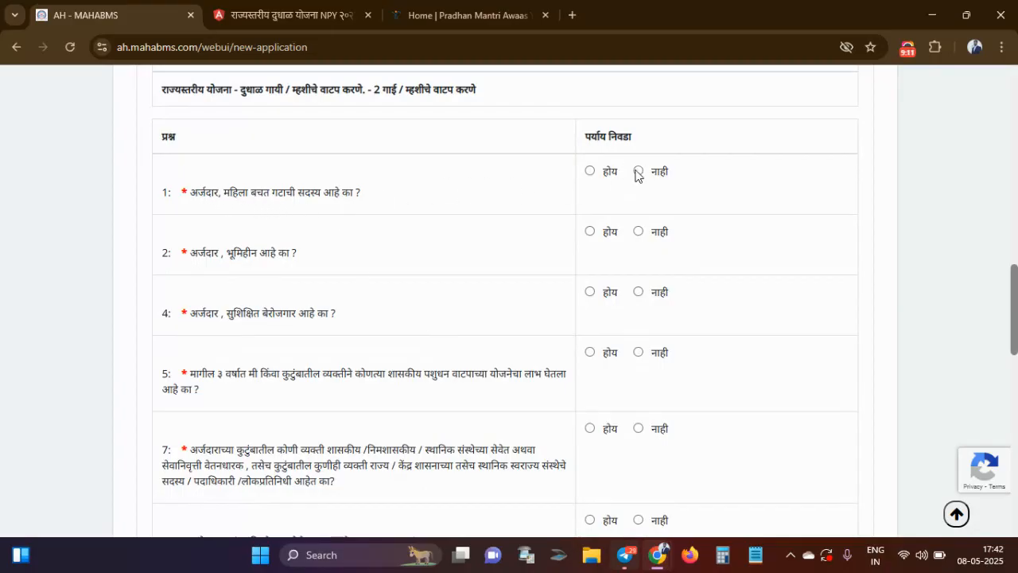
scroll(632, 207, "down", 1)
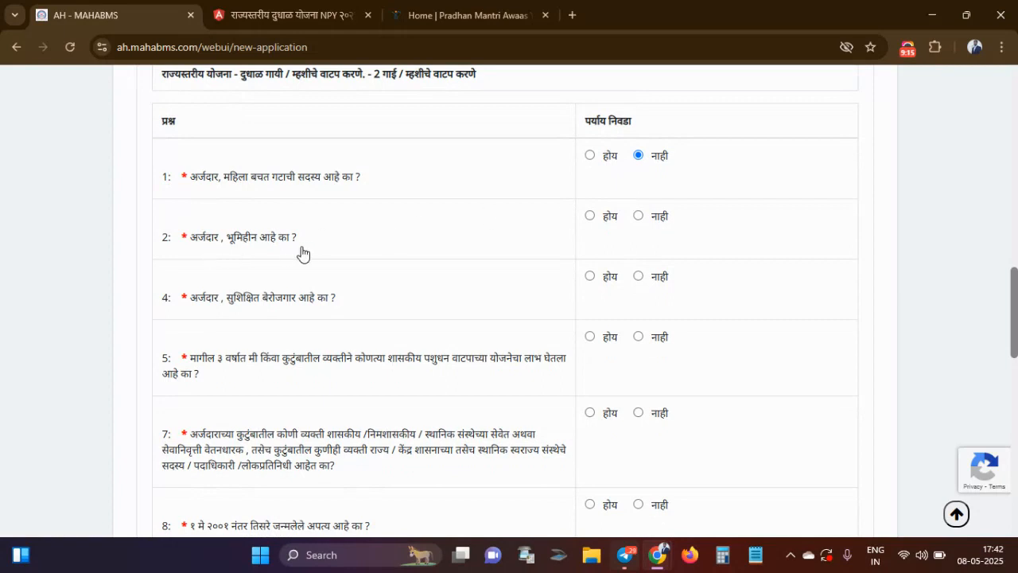
left_click(638, 217)
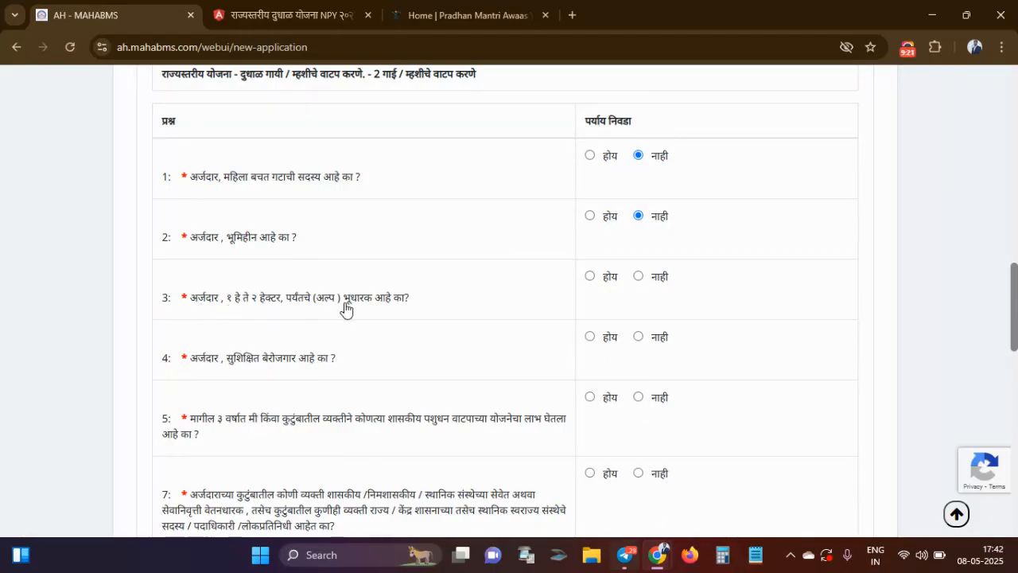
left_click(589, 279)
left_click(613, 318)
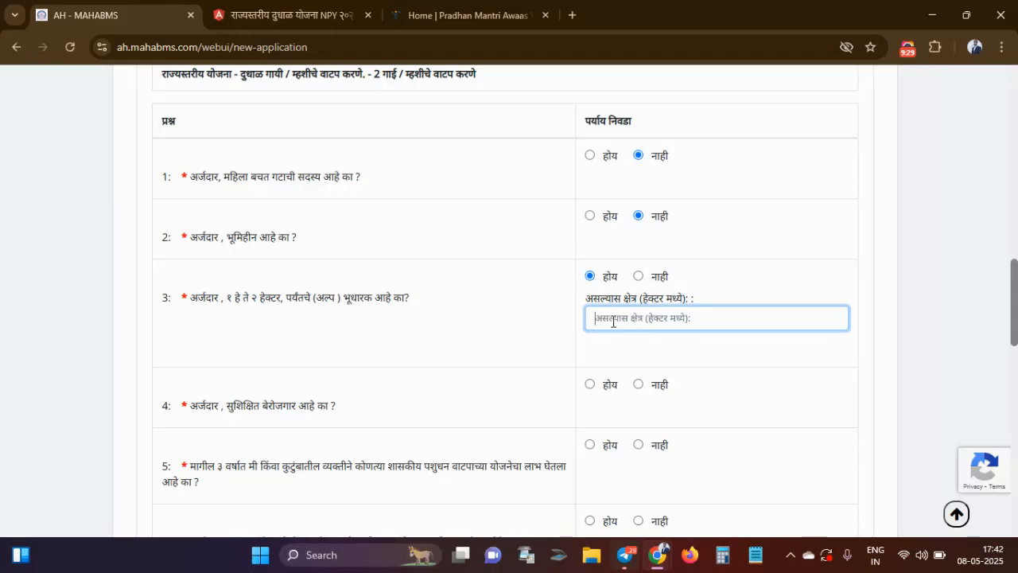
left_click(640, 277)
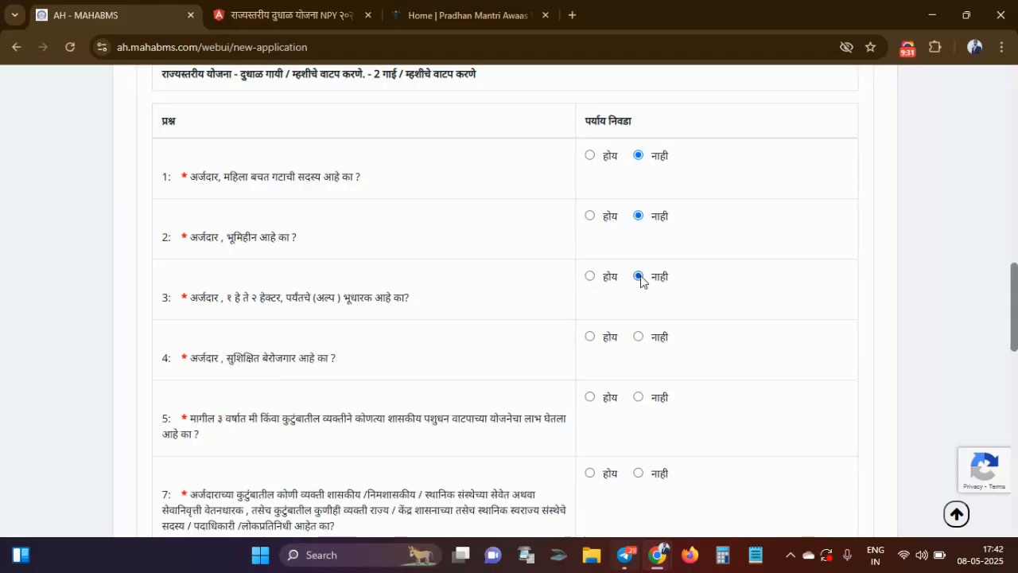
left_click(590, 277)
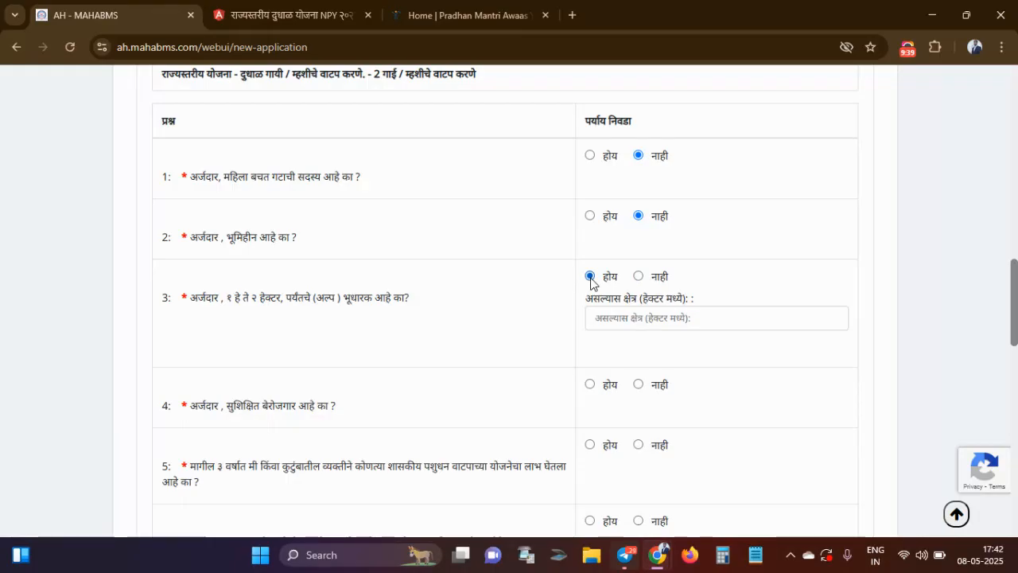
left_click(590, 216)
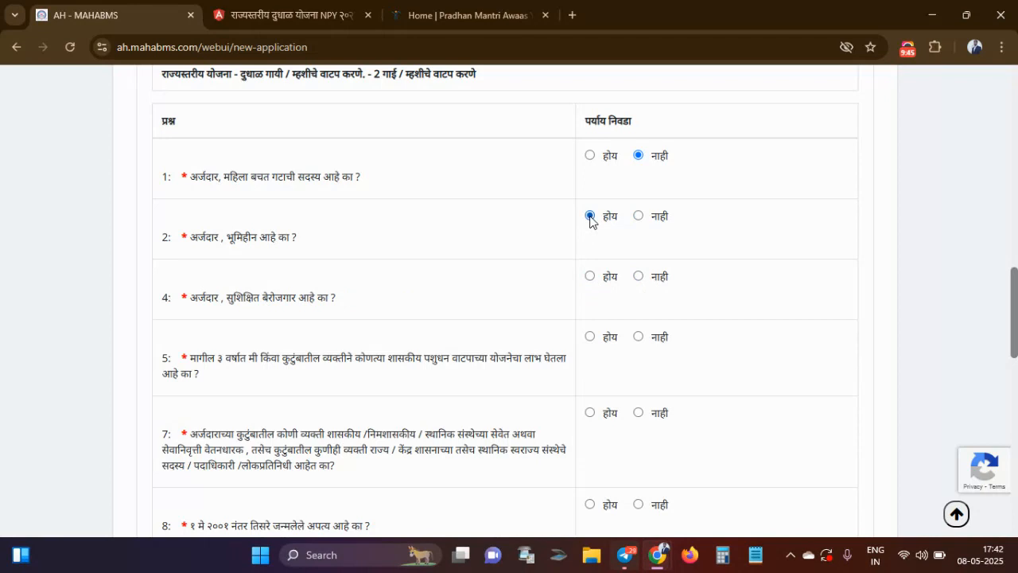
left_click(637, 216)
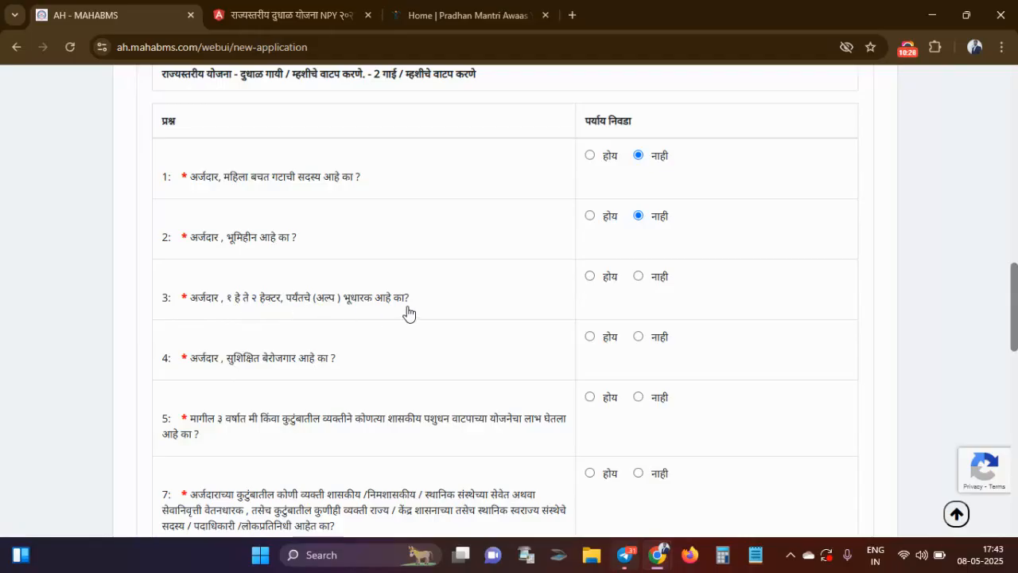
Step: Answer होय to question 3 on small landholding and enter 1.40 hectares as the area
left_click(589, 276)
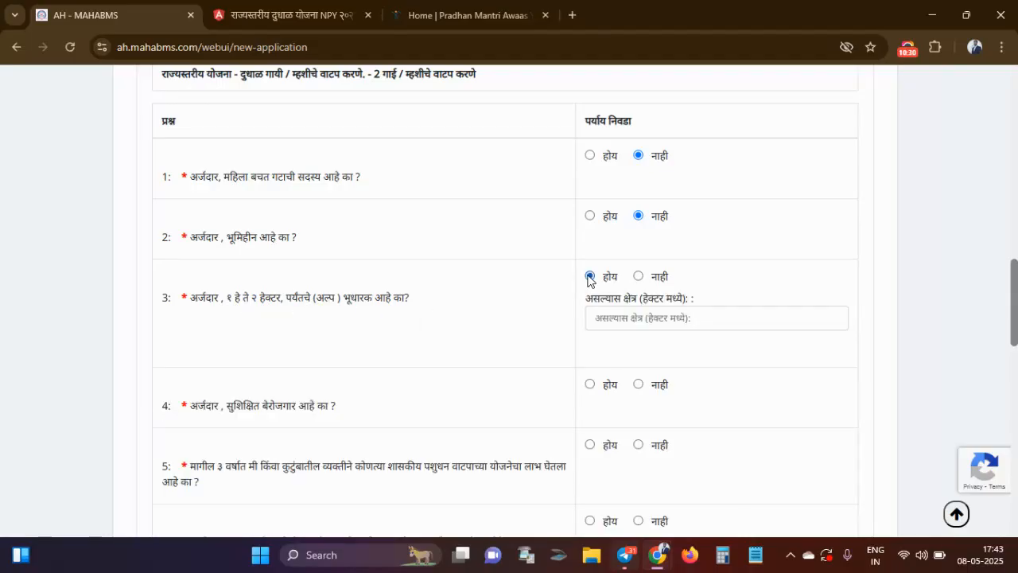
left_click(609, 318)
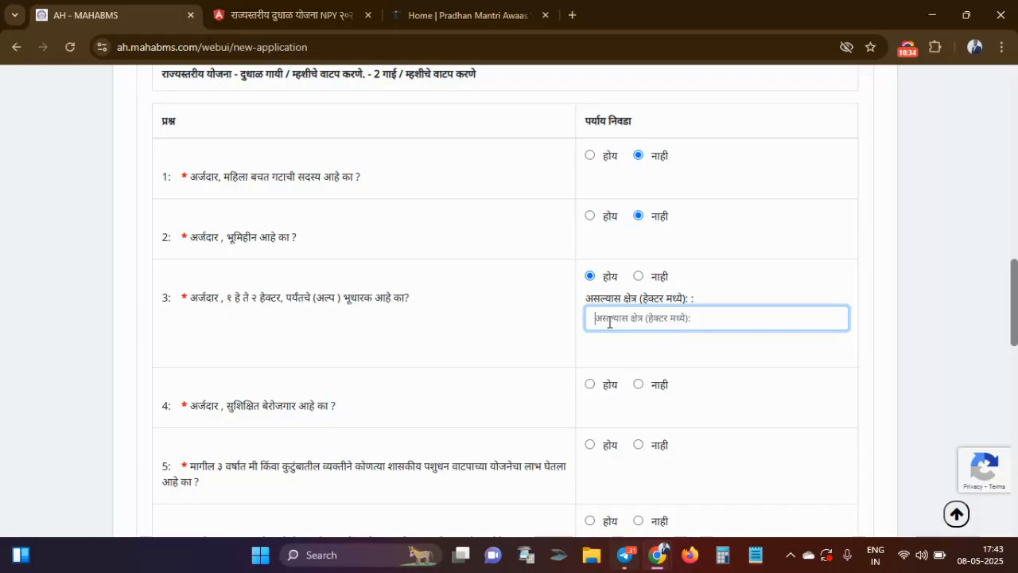
type("1.40")
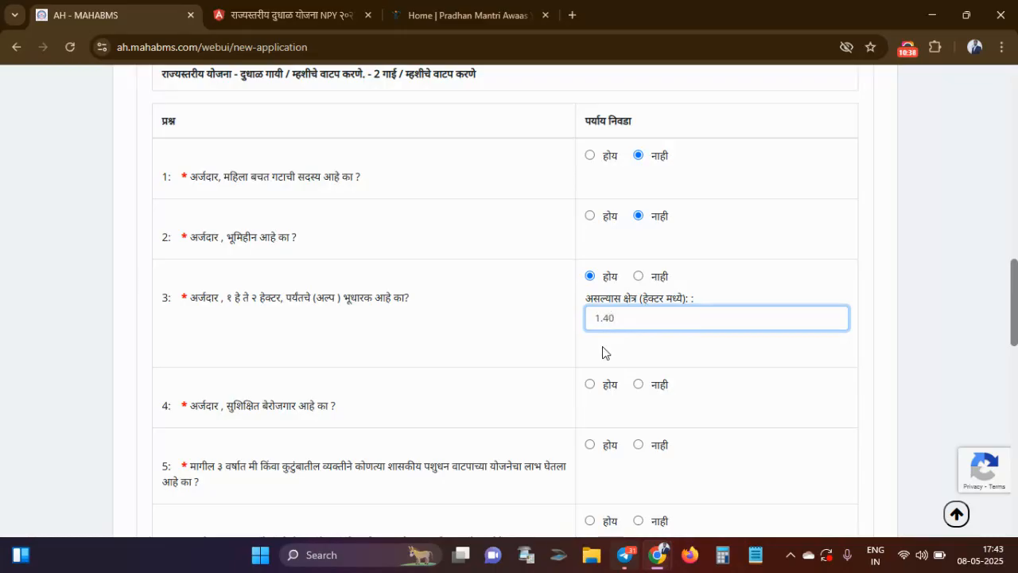
left_click(602, 352)
Step: Answer नाही to questions 4, 5 and 7 on educated unemployment, previous livestock benefits and family government service
scroll(602, 352, "down", 2)
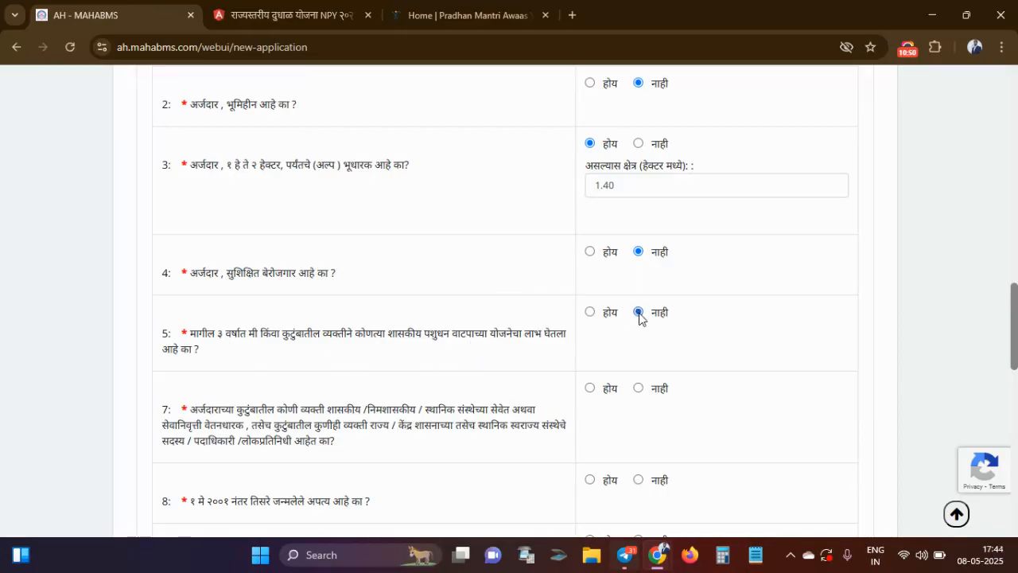
scroll(640, 318, "down", 2)
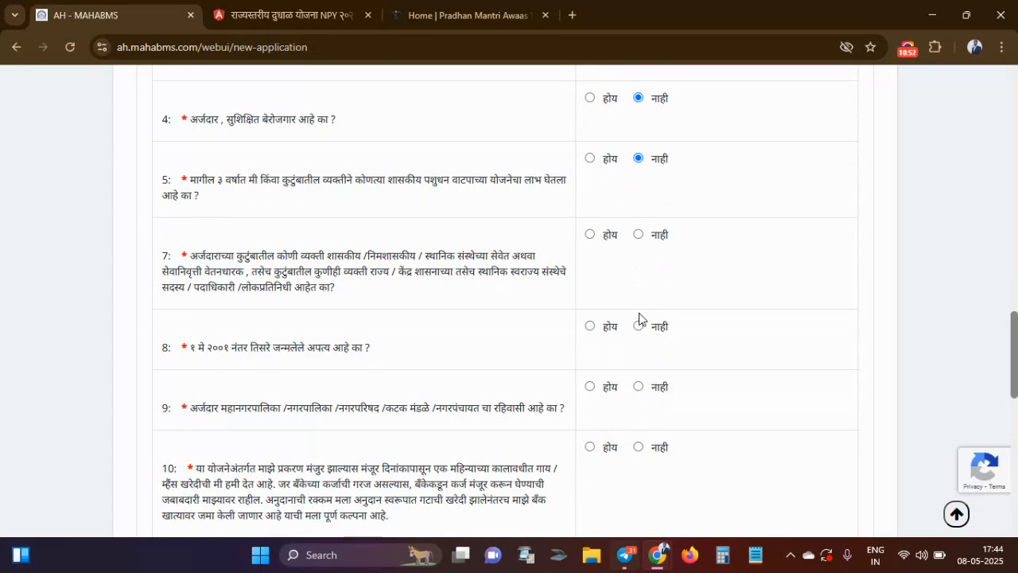
scroll(638, 313, "up", 1)
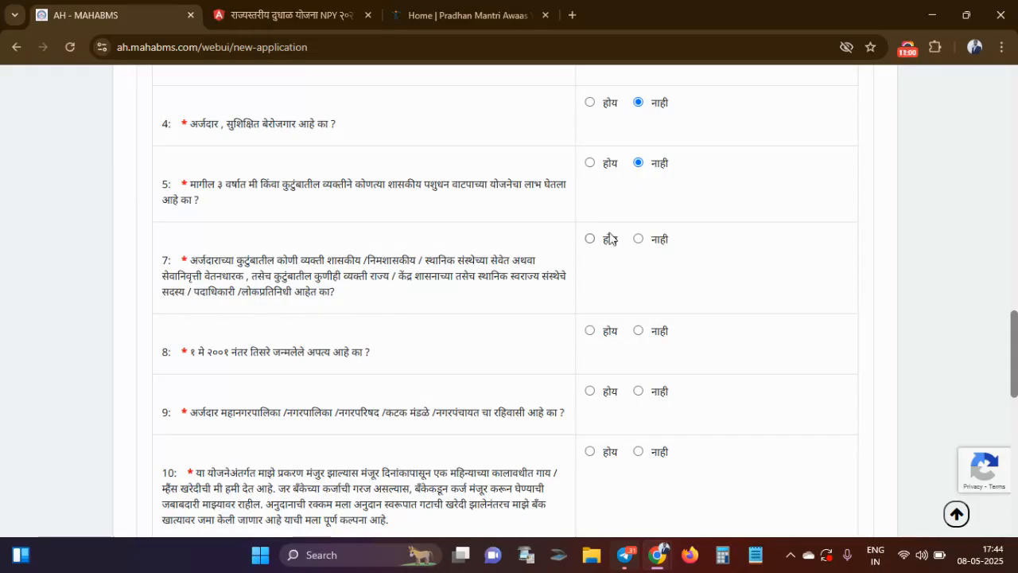
left_click(638, 241)
Step: Answer नाही to questions 8 and 9 and होय to question 10, and accept the dairy scheme's terms and conditions
scroll(639, 248, "down", 2)
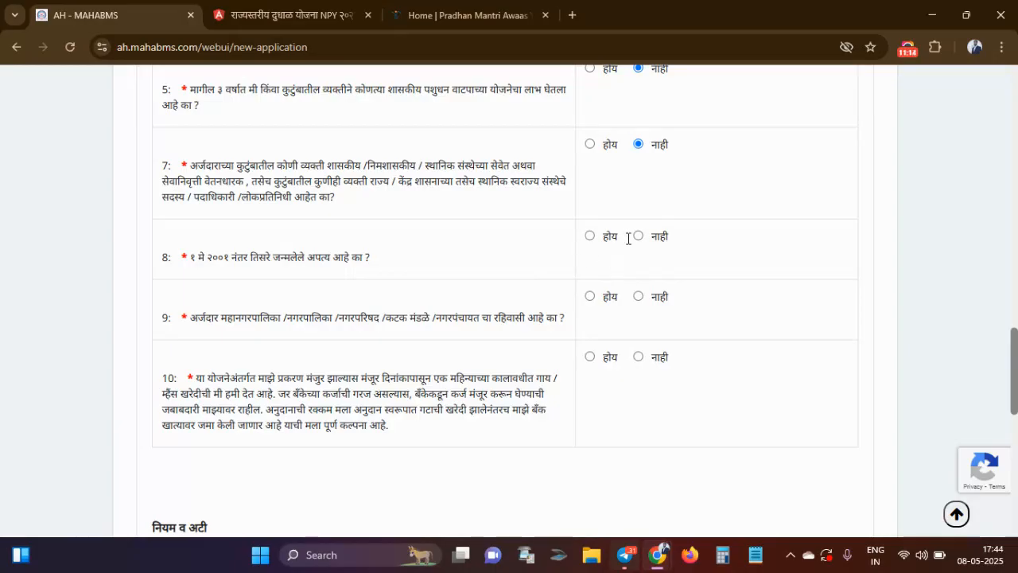
scroll(511, 278, "down", 1)
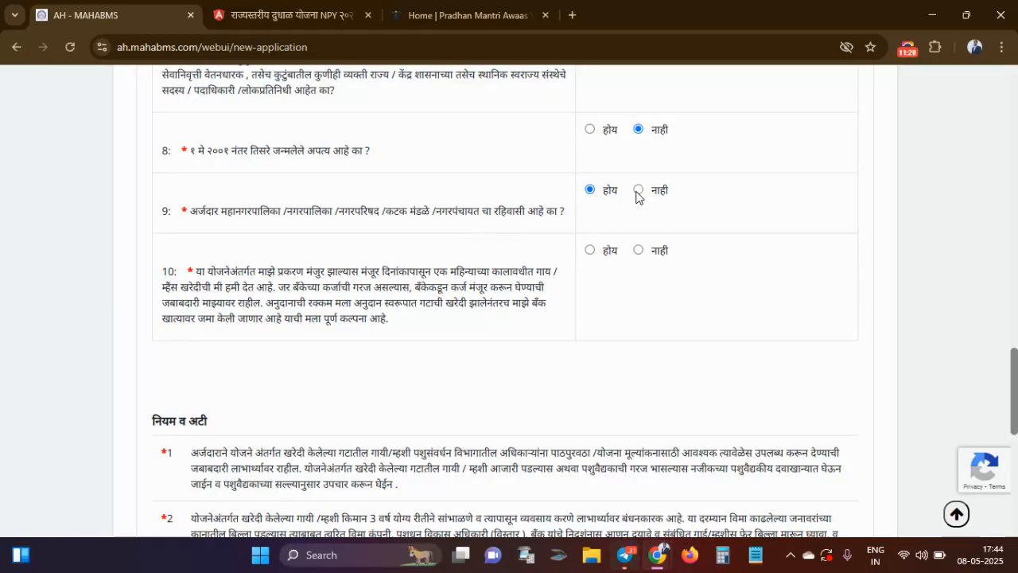
scroll(609, 215, "down", 1)
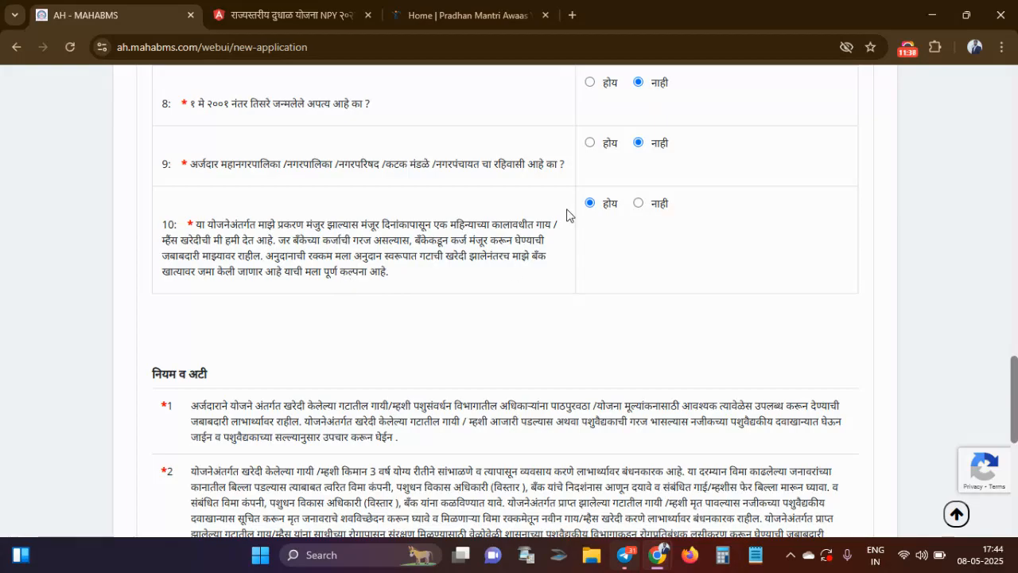
scroll(605, 220, "down", 5)
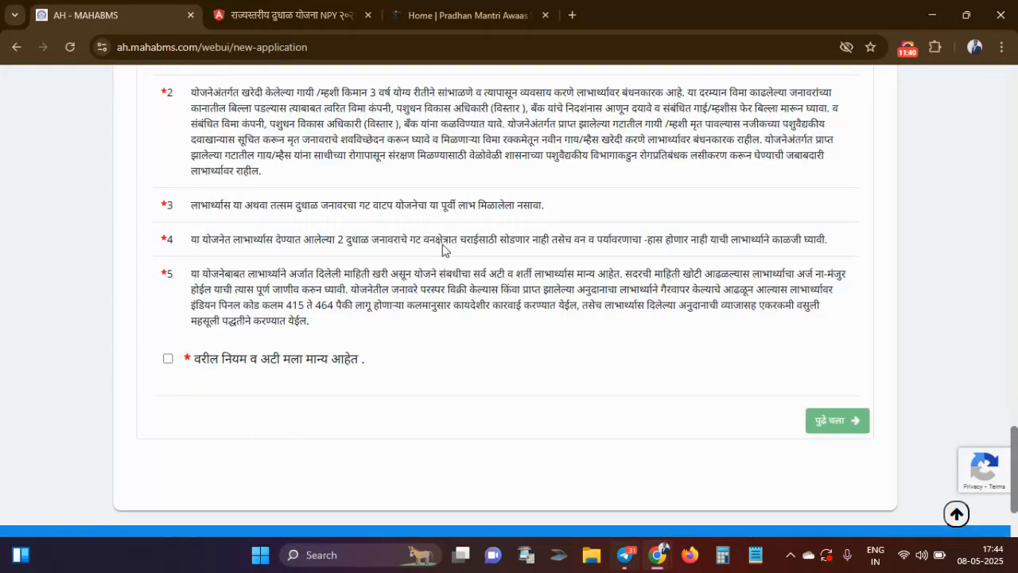
left_click(168, 358)
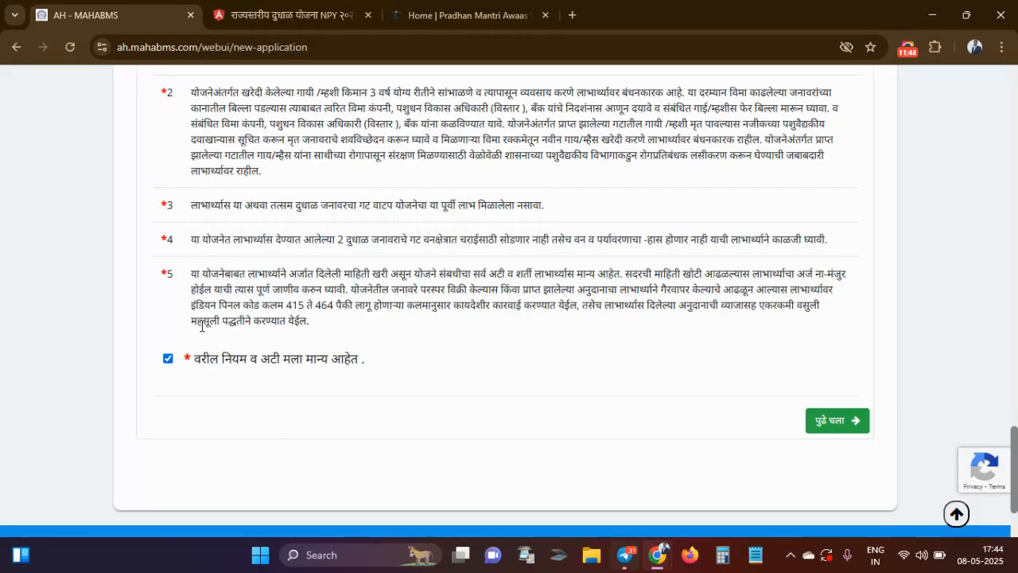
Step: Continue from the dairy scheme's accepted terms and conditions to the application preview
scroll(210, 360, "up", 1)
scroll(211, 360, "up", 1)
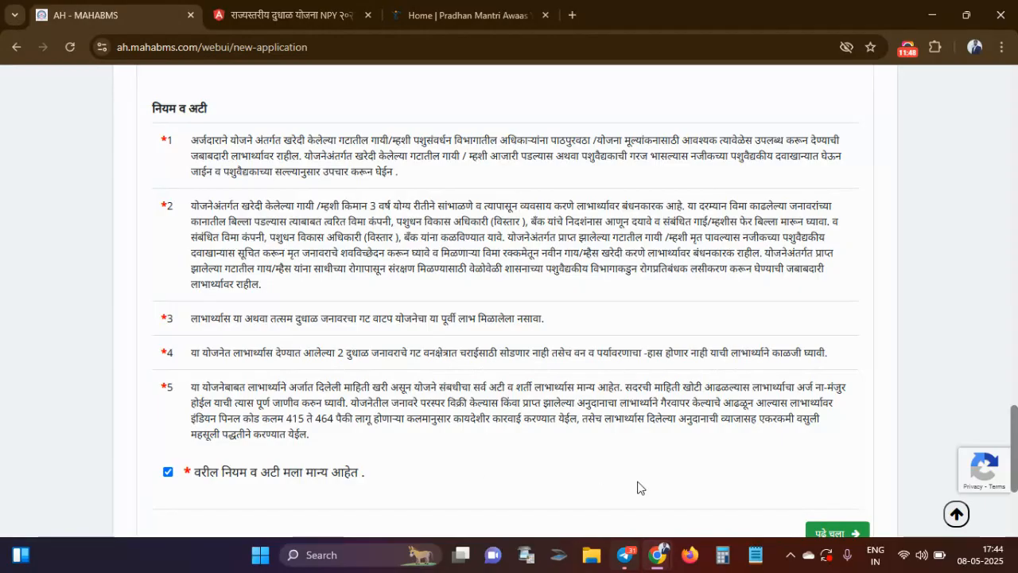
scroll(839, 523, "down", 1)
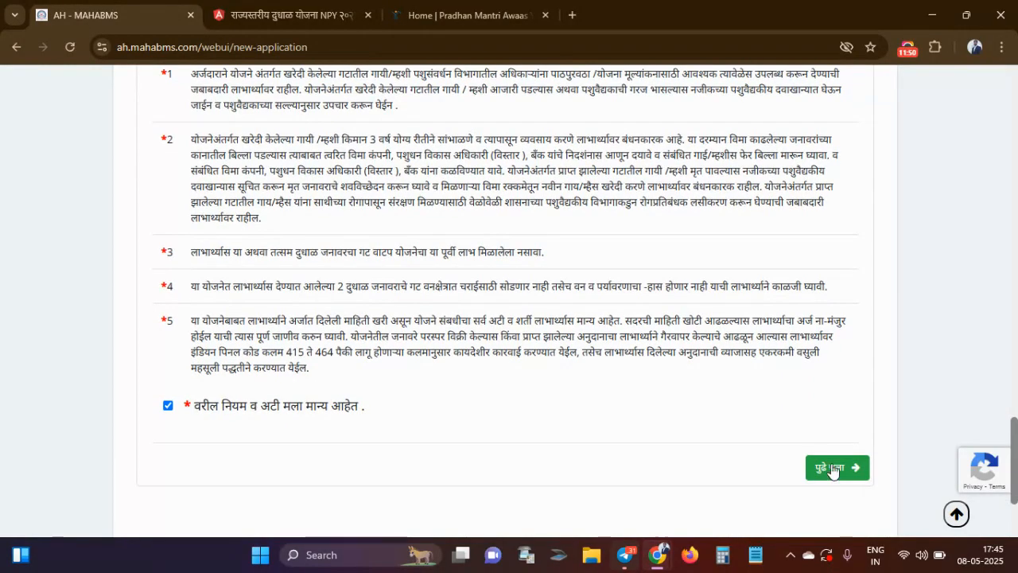
scroll(848, 238, "down", 1)
left_click(839, 397)
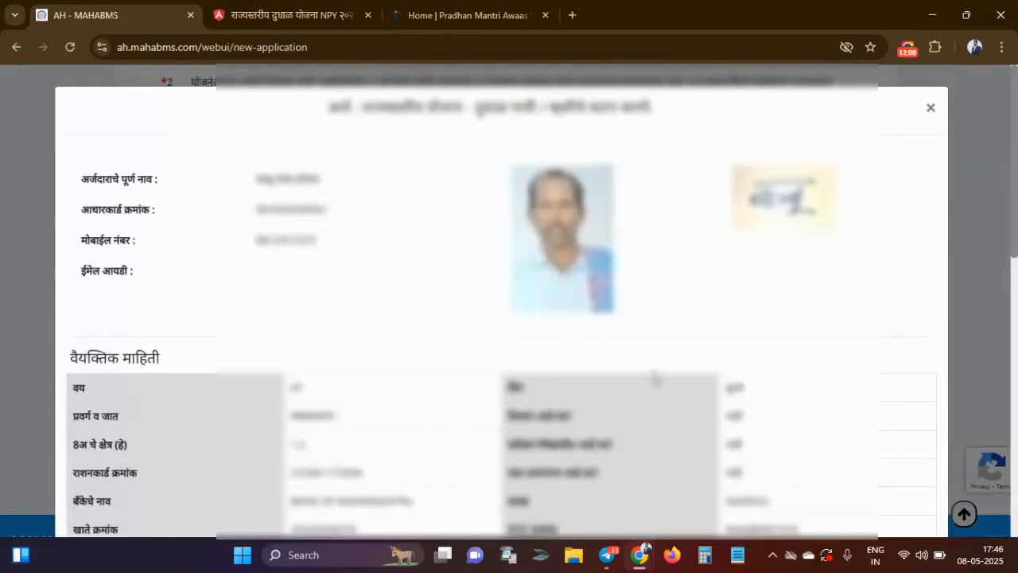
Step: Review the dairy application preview, accept the declaration मला मान्य आहे, and save the application
scroll(654, 378, "down", 8)
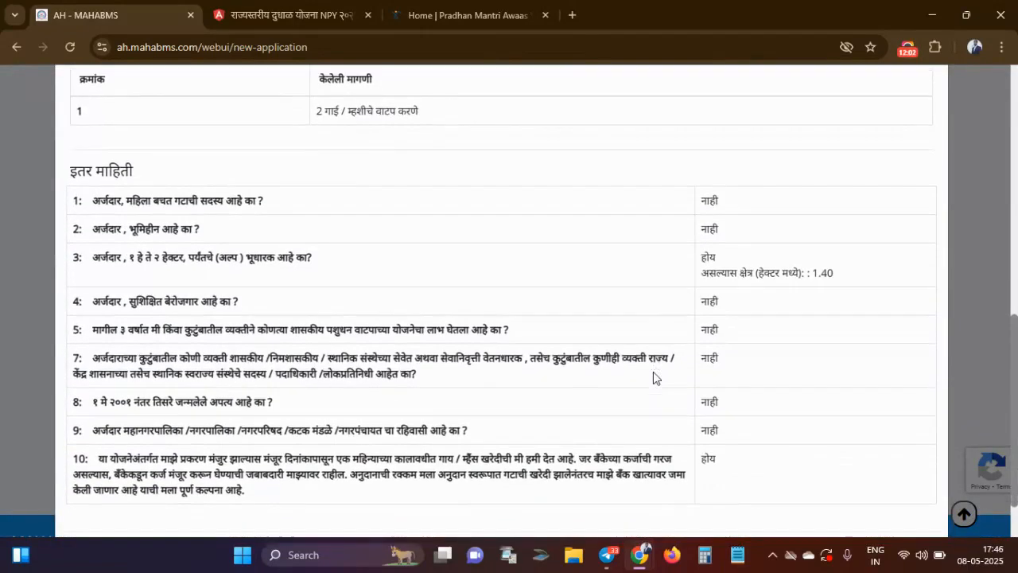
scroll(653, 371, "down", 1)
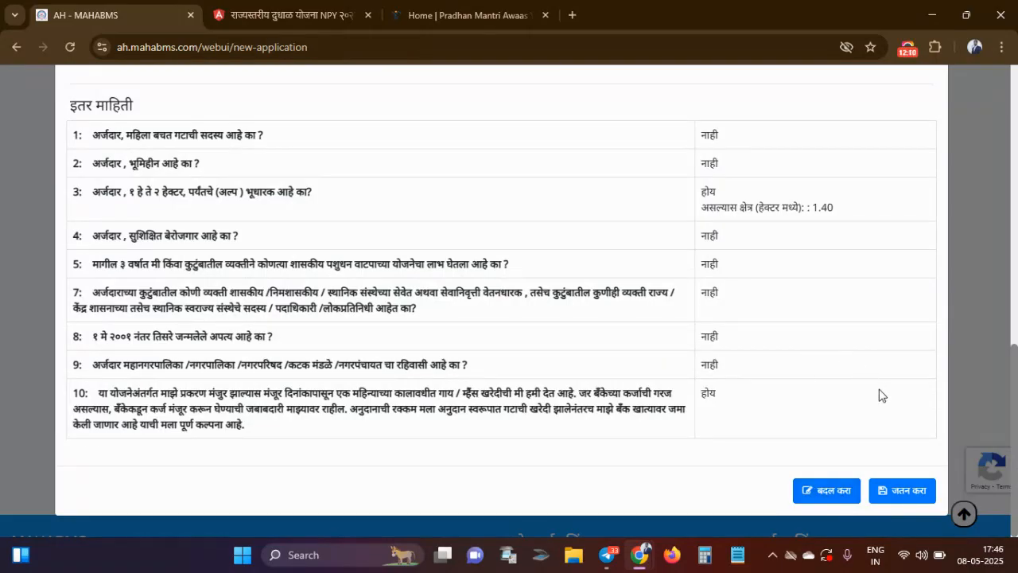
left_click(885, 491)
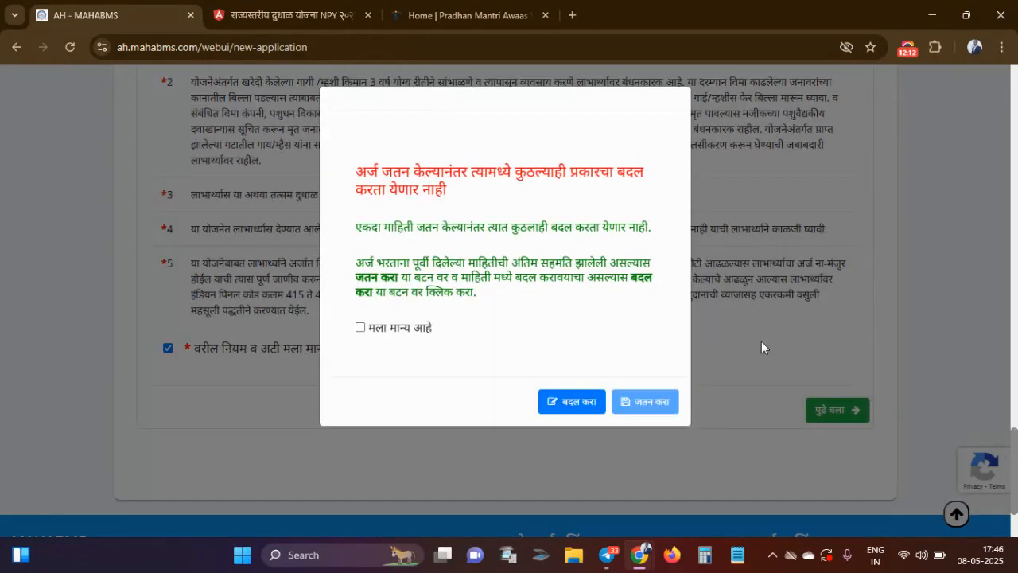
left_click(361, 328)
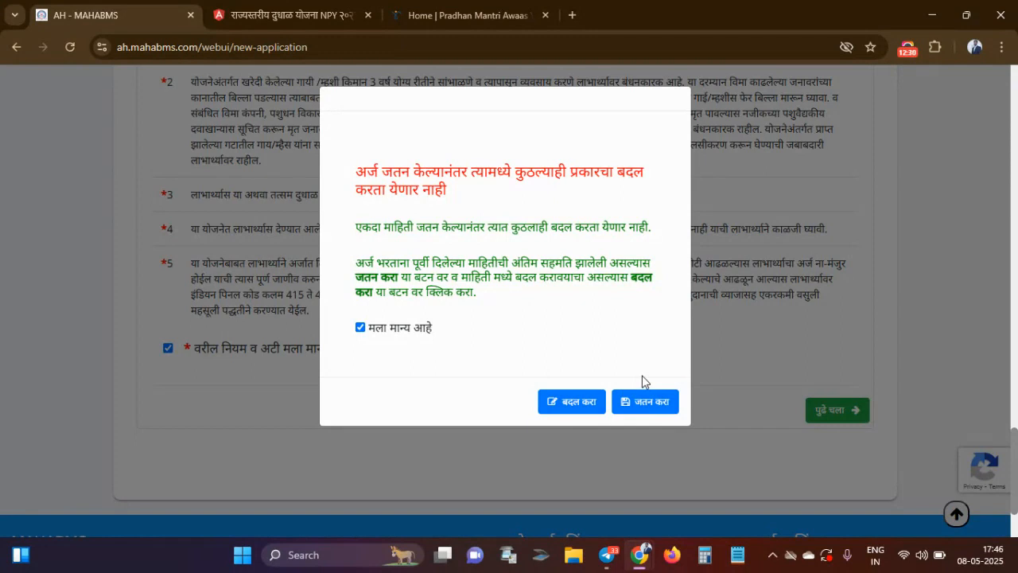
left_click(642, 401)
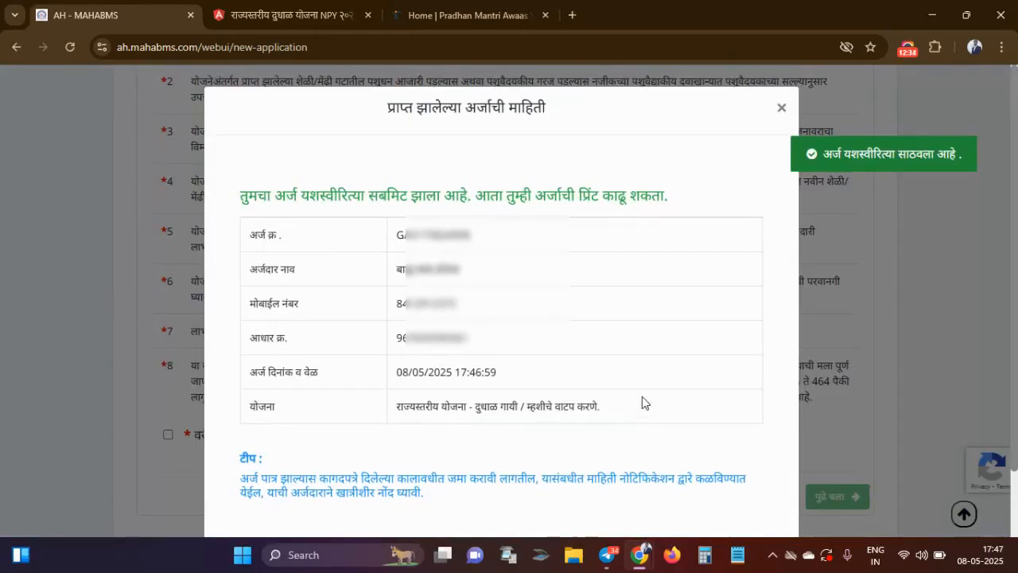
Step: Print the submitted dairy application's receipt and save it as a PDF
double_click(436, 235)
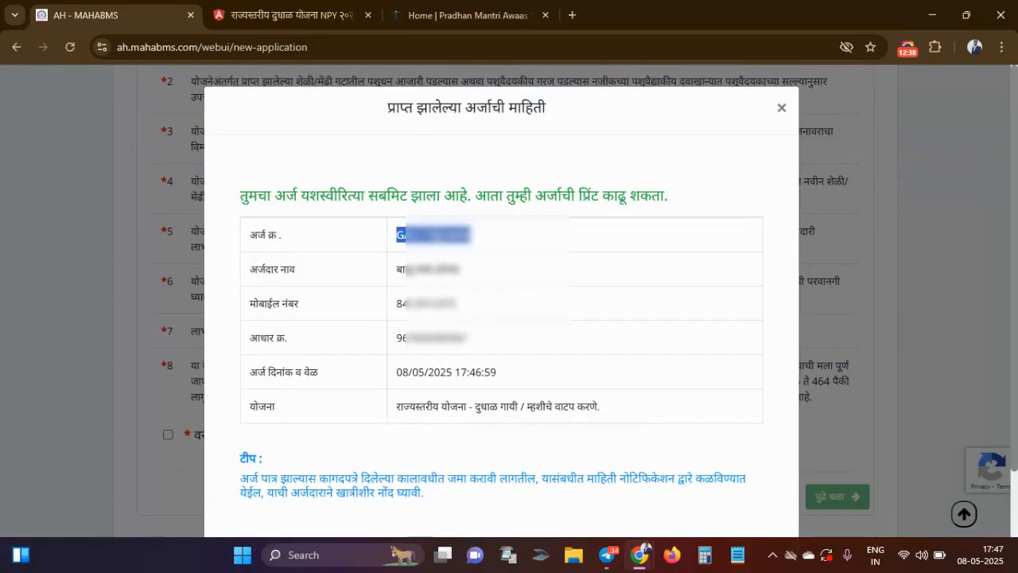
left_click(603, 202)
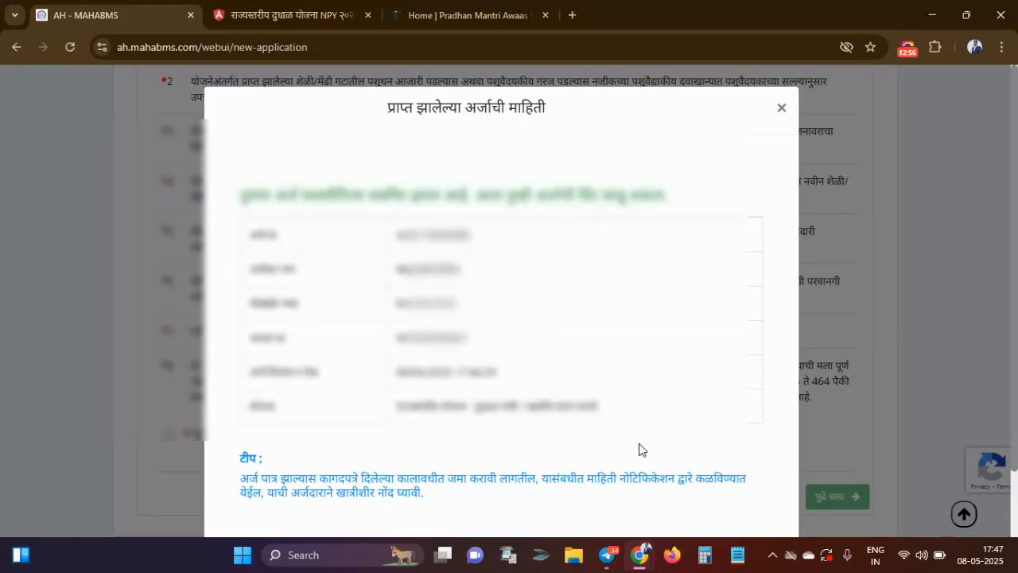
scroll(639, 449, "down", 1)
left_click(699, 501)
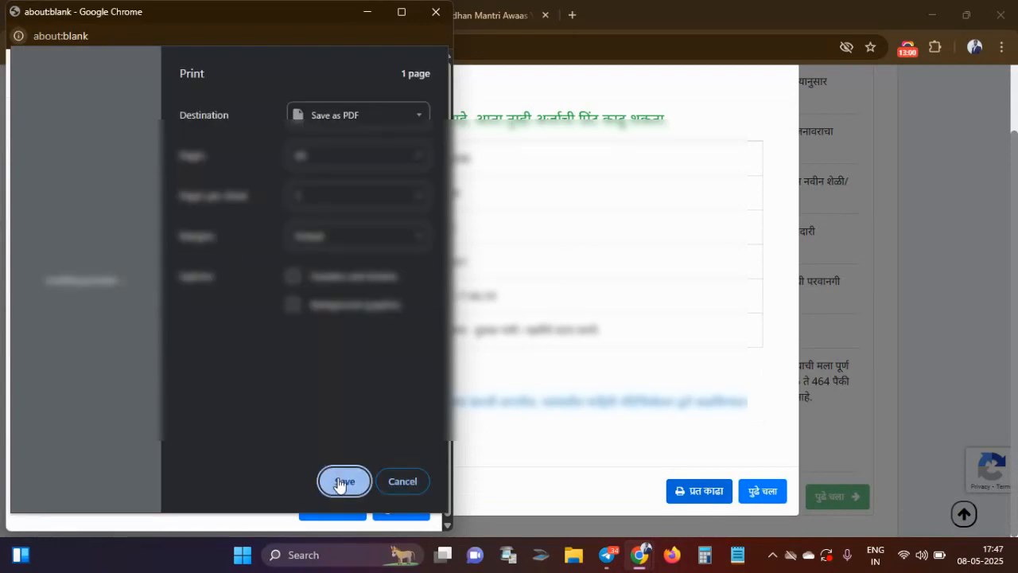
left_click(340, 482)
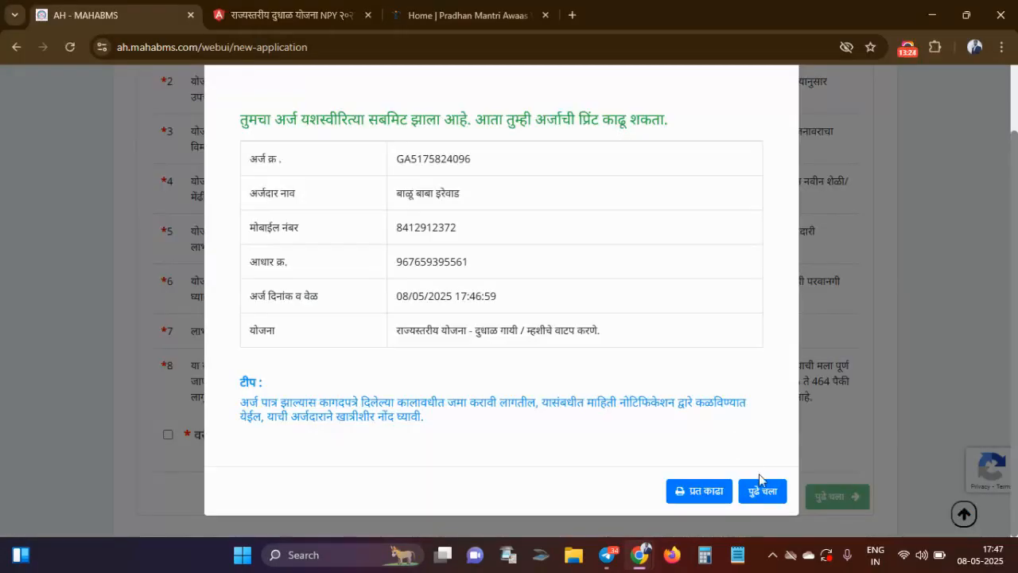
Step: Close the receipt and continue to the next scheme, राज्यस्तरीय योजना - शेळी / मेंढी गट वाटप करणे
left_click(760, 486)
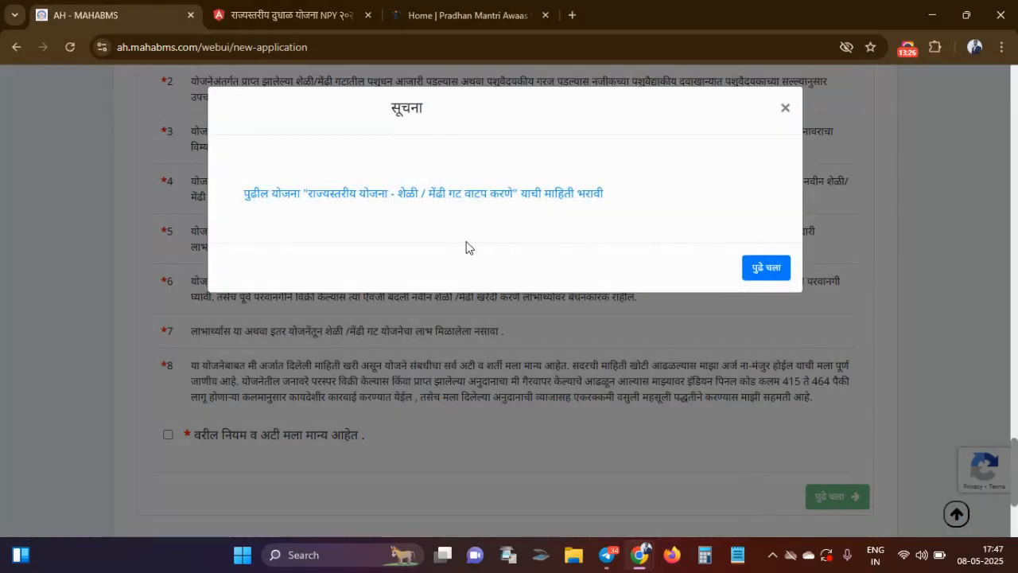
left_click_drag(244, 199, 680, 205)
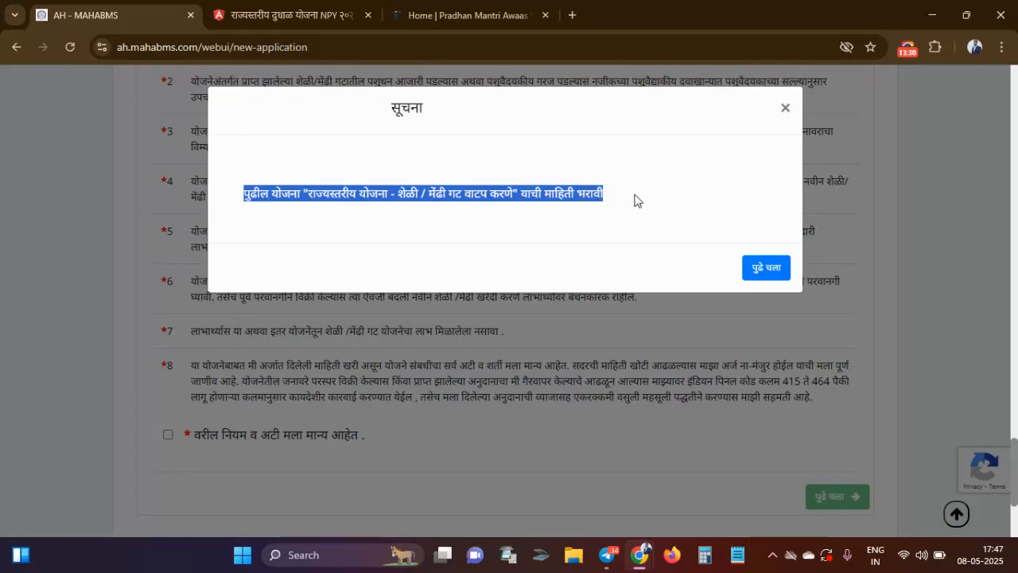
left_click(642, 198)
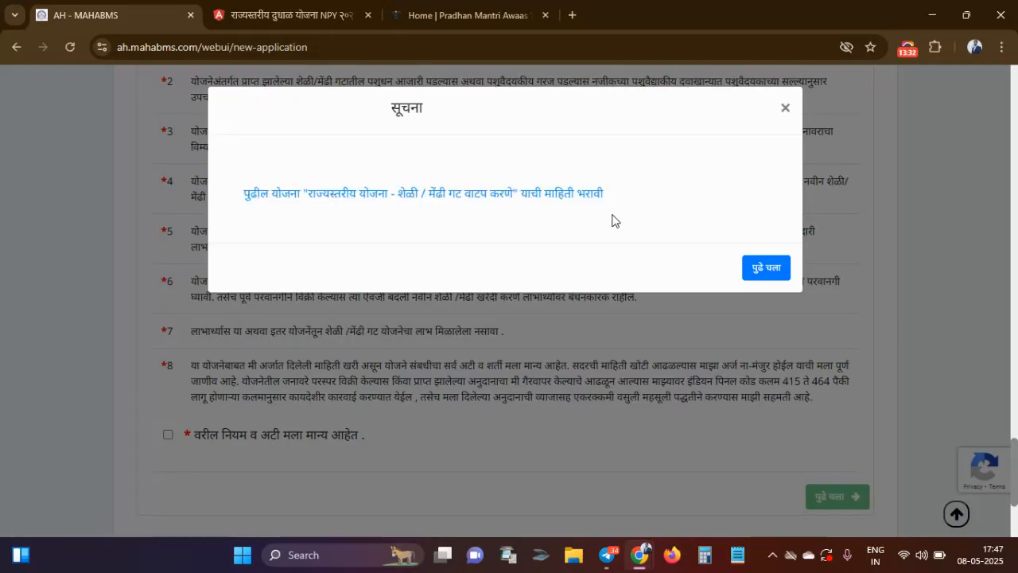
left_click(761, 271)
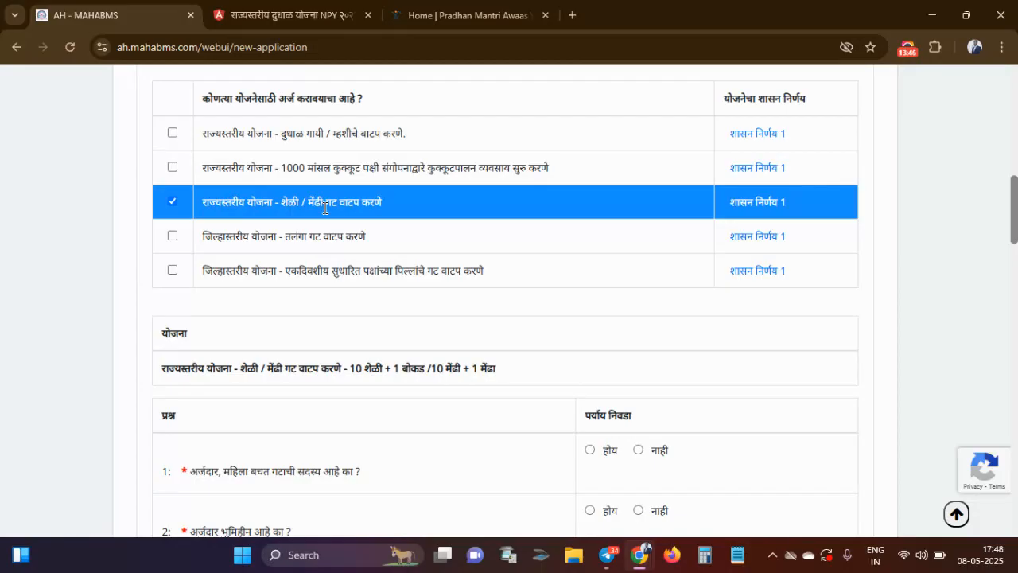
Step: For the goat/sheep scheme, answer नाही to question 1 on women's self-help group membership and question 2 on being landless
scroll(390, 366, "down", 3)
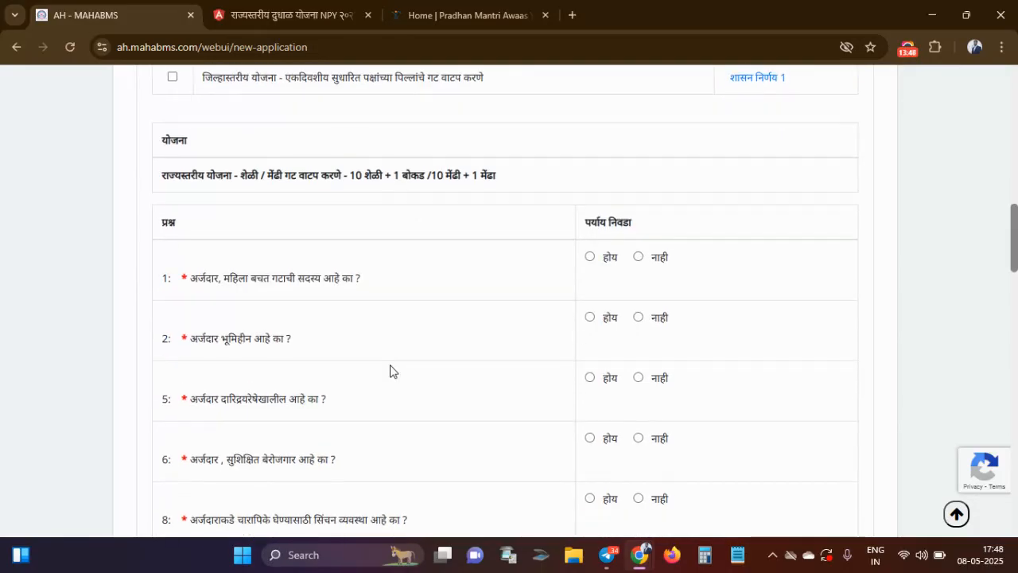
scroll(390, 371, "down", 1)
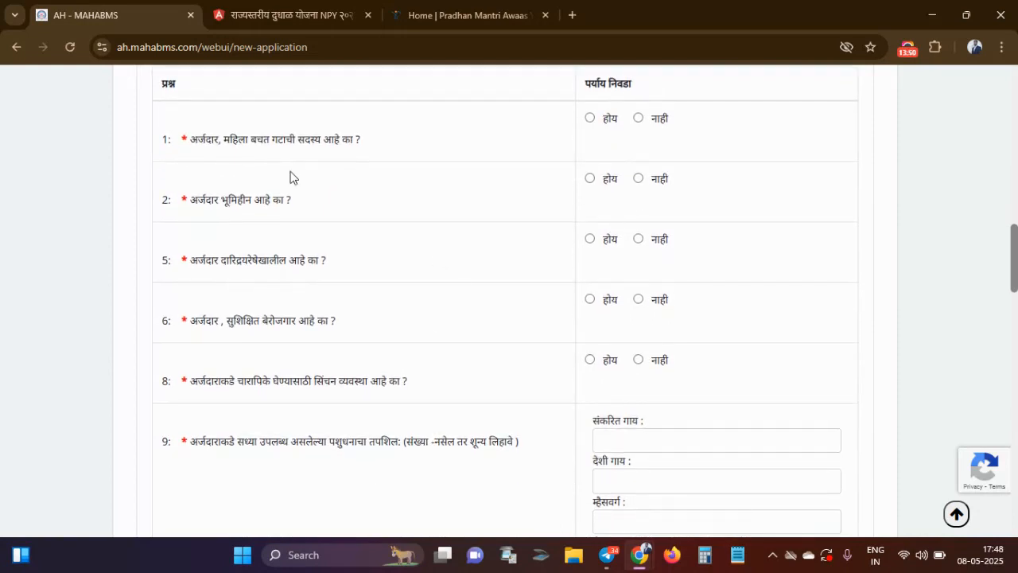
left_click(638, 118)
left_click(638, 178)
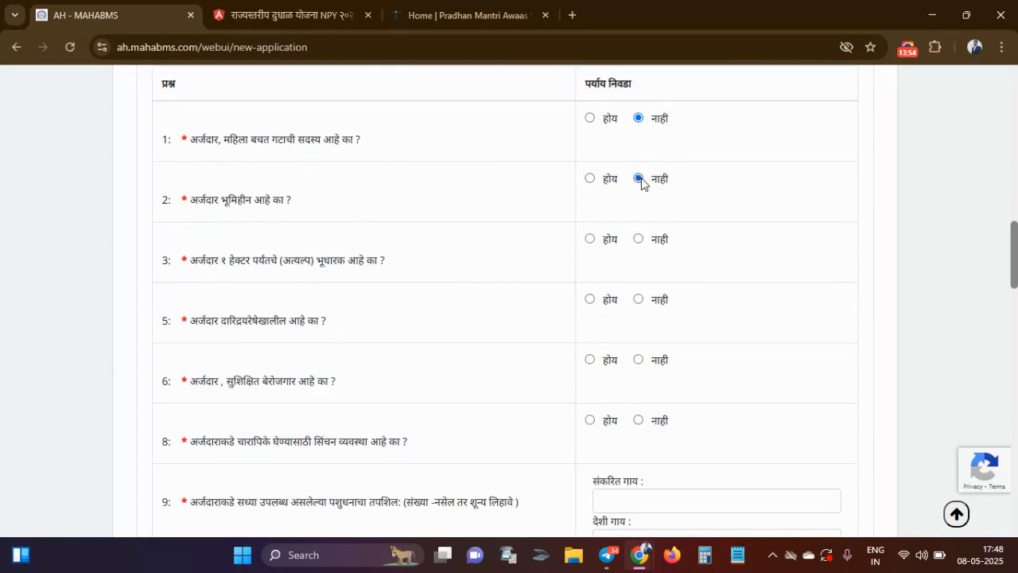
Step: Try होय for question 3 on holding up to 1 hectare, and change the answer to नाही
left_click(590, 241)
left_click(628, 283)
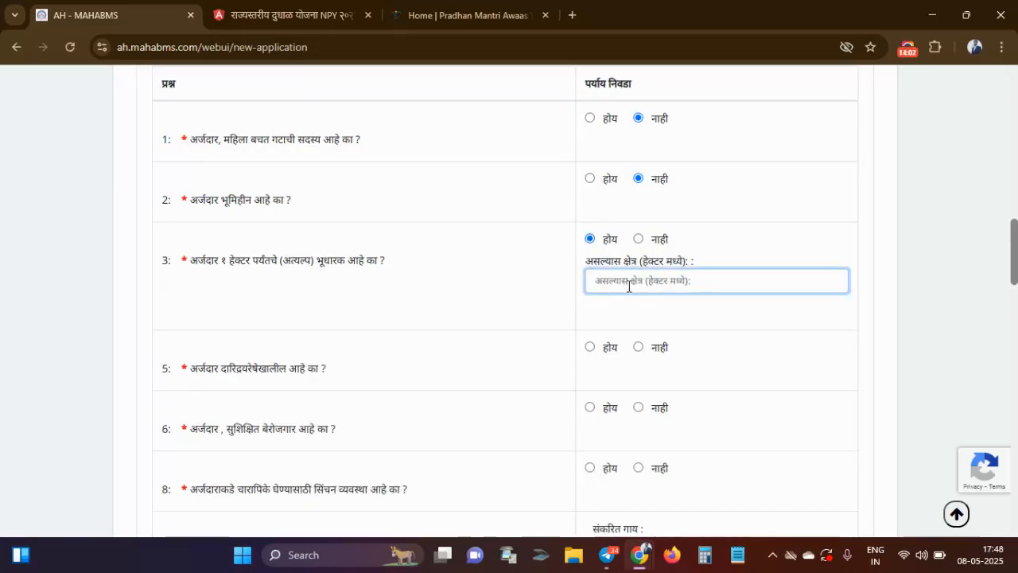
left_click(638, 239)
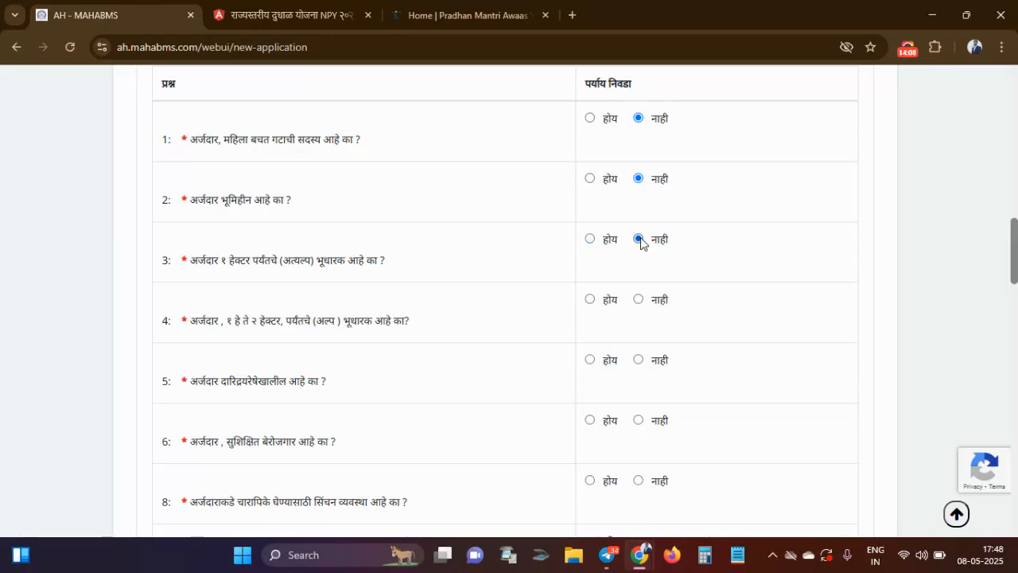
Step: Answer होय to question 4 on holding 1 to 2 hectares and enter 1.40 hectares as the area
scroll(561, 275, "down", 1)
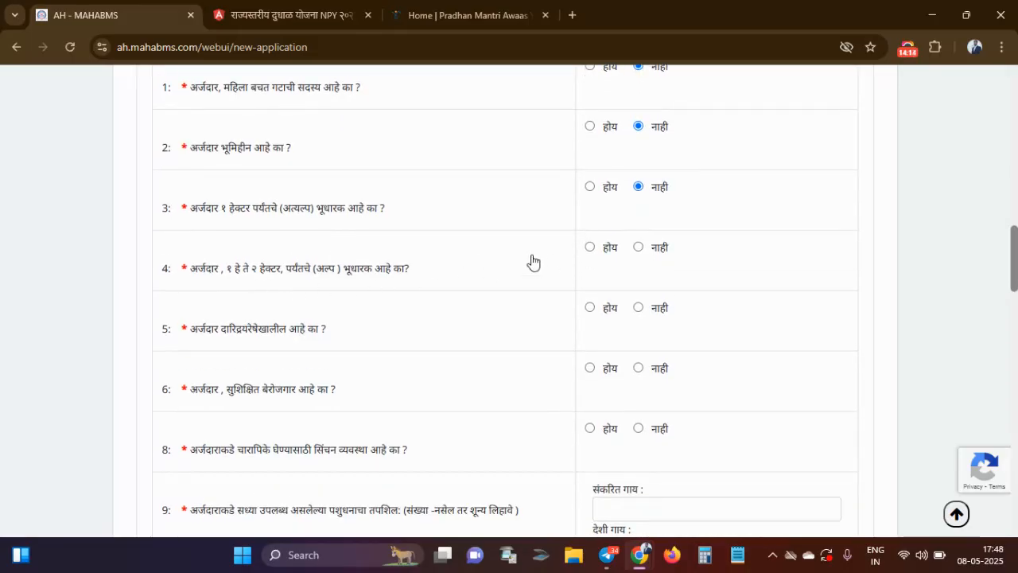
left_click(589, 247)
left_click(627, 280)
type("1.40")
left_click(620, 318)
scroll(620, 318, "down", 2)
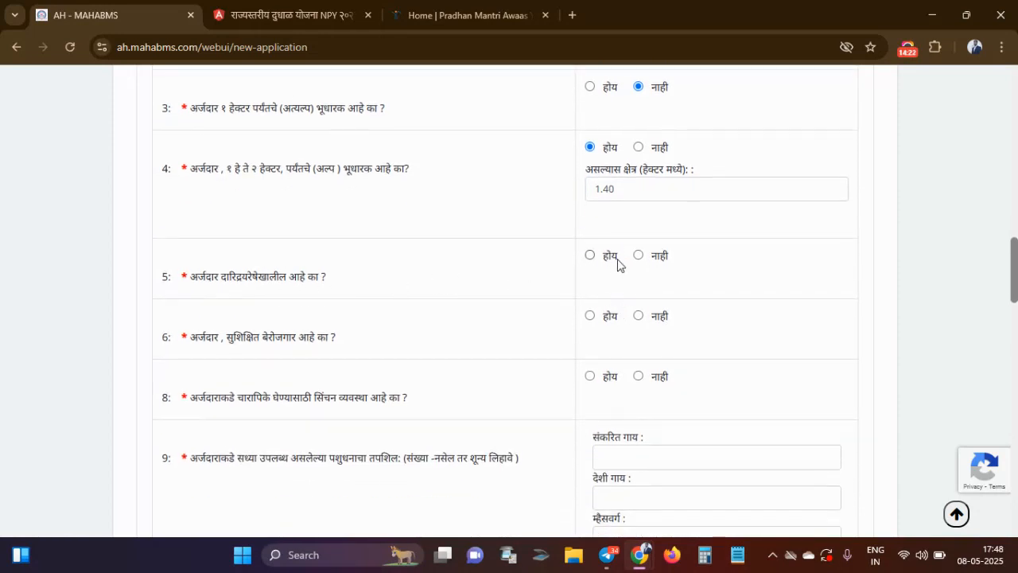
Step: Answer नाही to questions 5 and 6 on poverty line and educated unemployment, and होय to question 8 on fodder irrigation
left_click(638, 256)
scroll(631, 278, "down", 2)
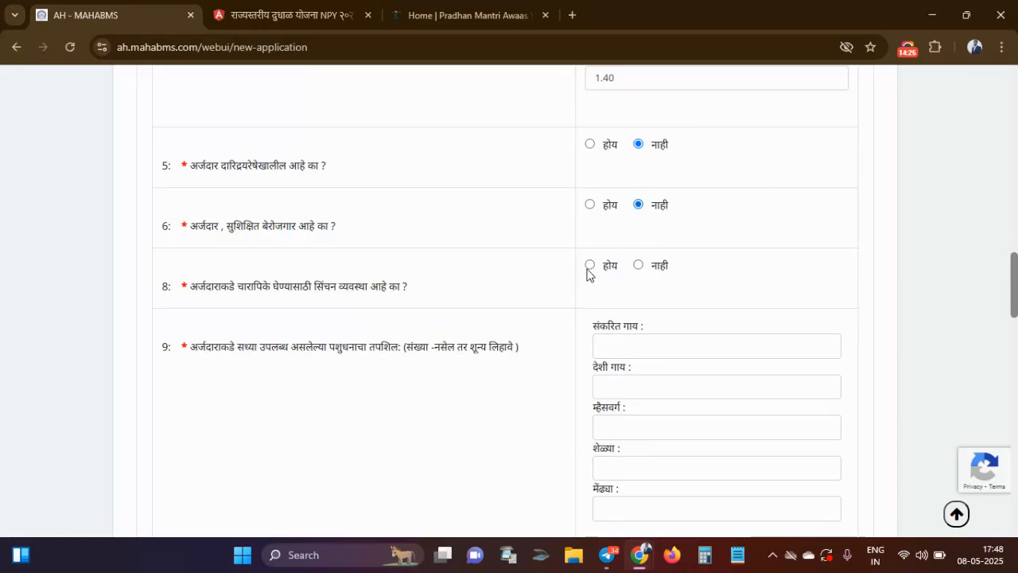
scroll(588, 266, "down", 1)
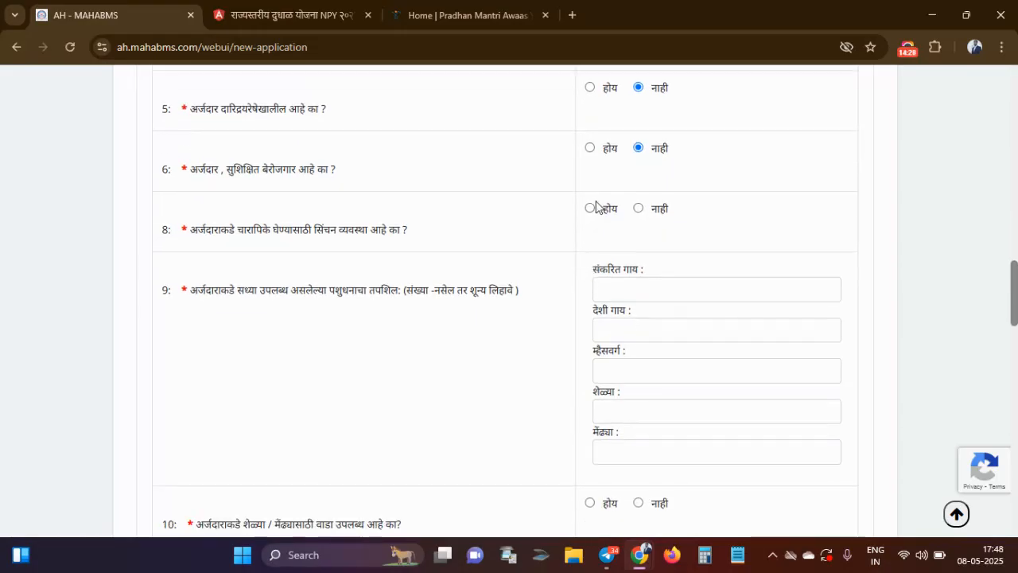
left_click(590, 210)
Step: Enter 0 for crossbred cows, native cows, buffaloes, goats and sheep in question 9's livestock details
scroll(590, 210, "down", 2)
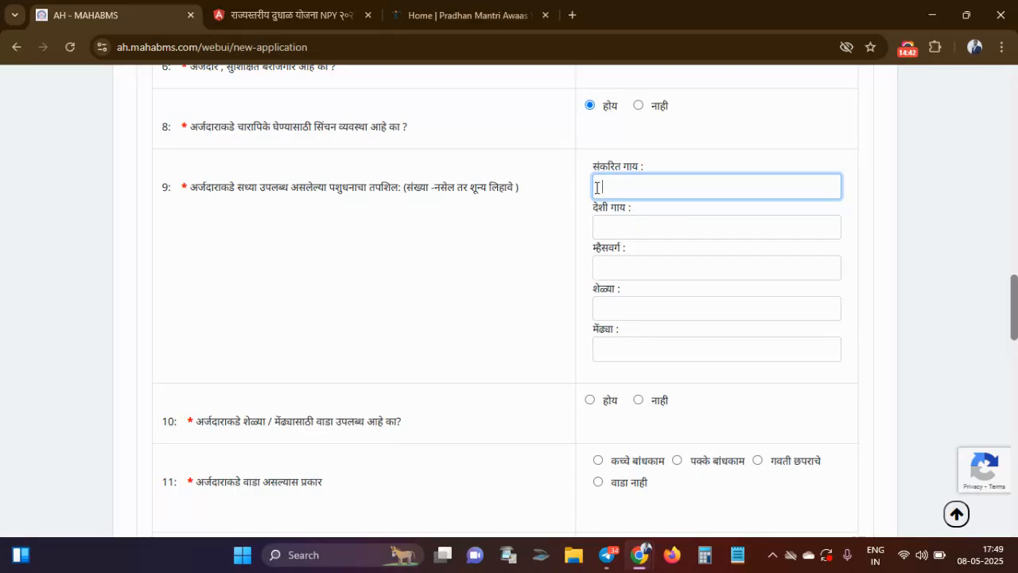
left_click(617, 226)
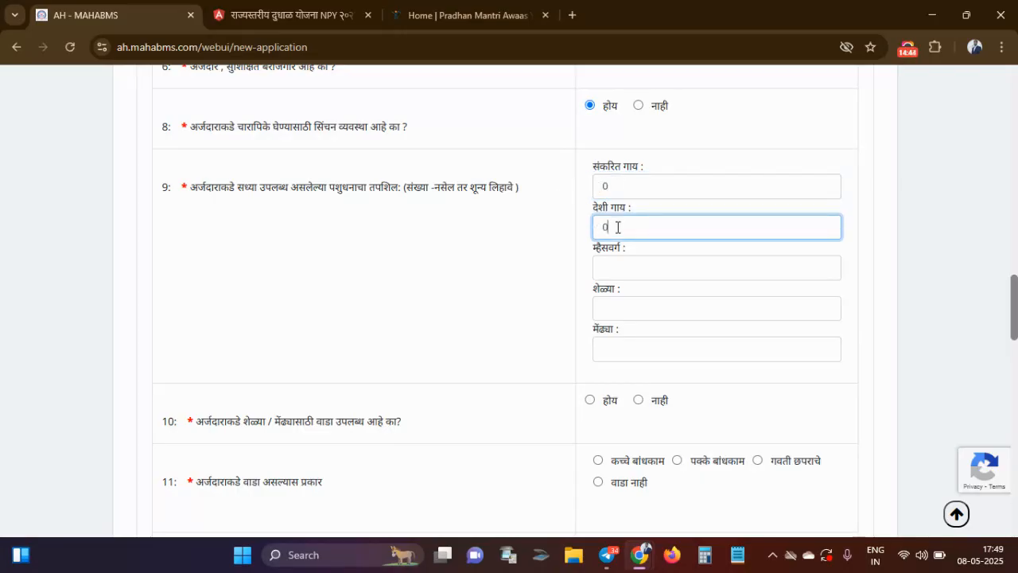
left_click(613, 273)
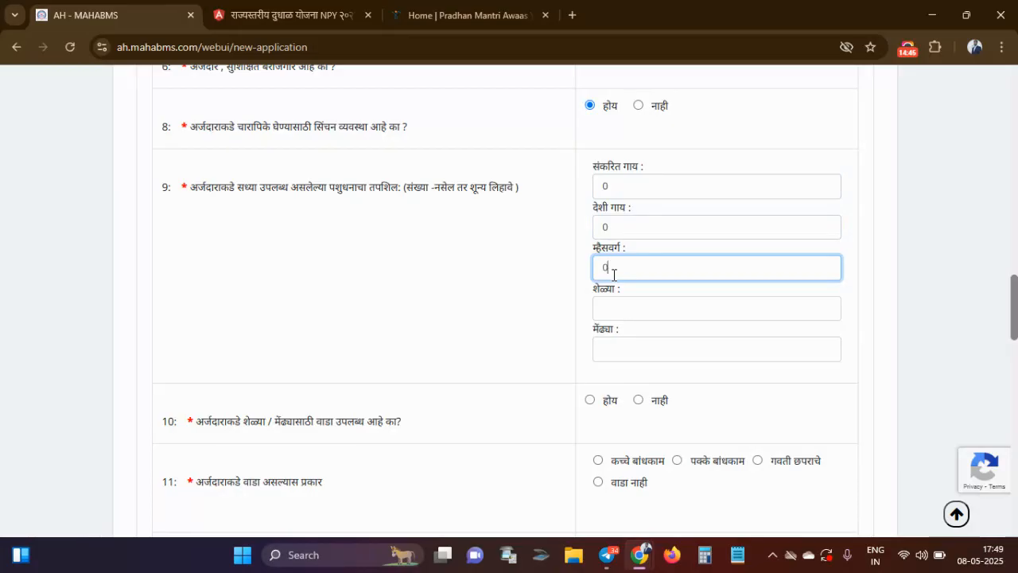
left_click(613, 310)
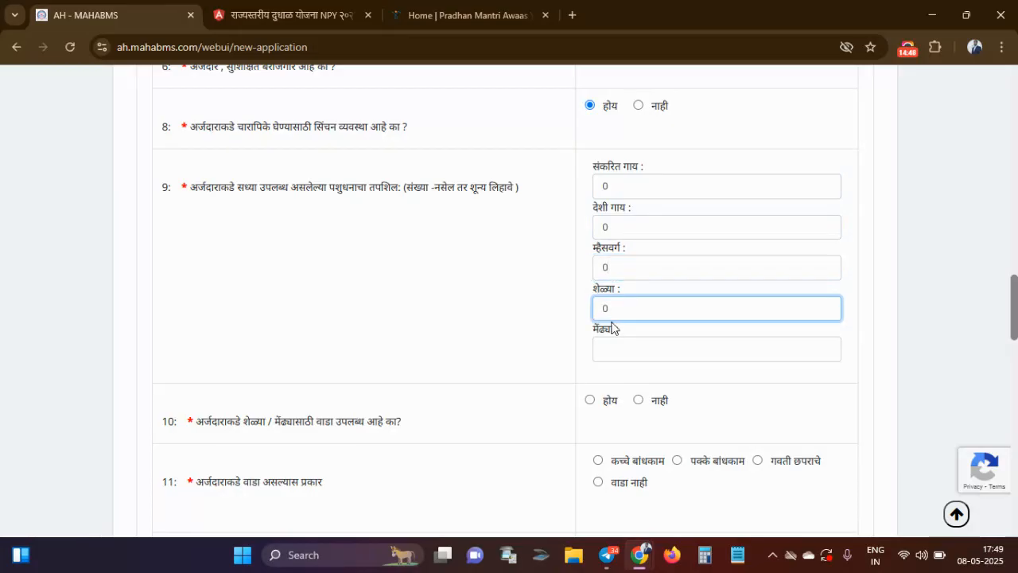
left_click(611, 344)
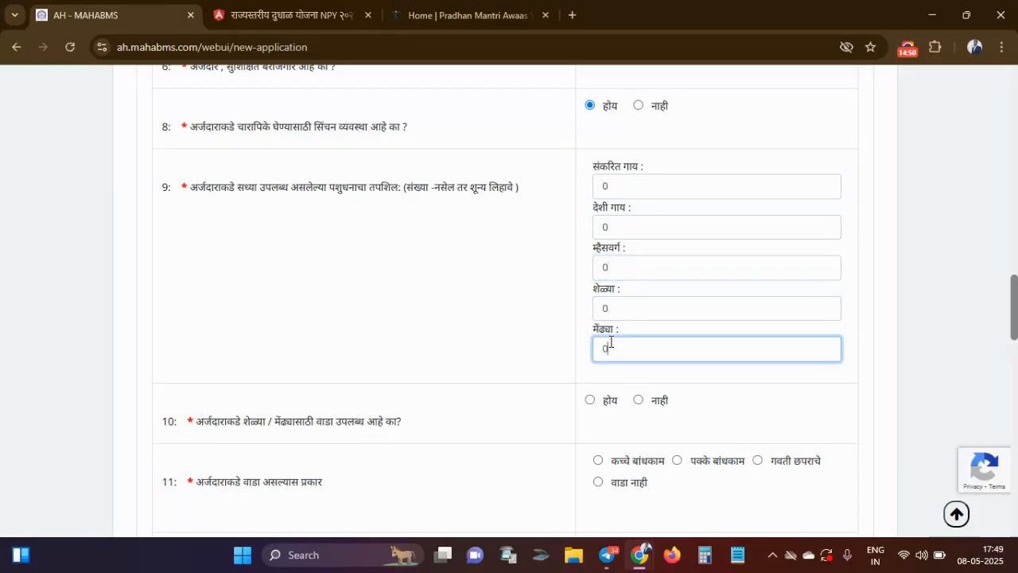
left_click(548, 355)
Step: Answer होय to question 10 on having a goat/sheep shed and enter 20 as the number of animals it holds
scroll(548, 355, "down", 3)
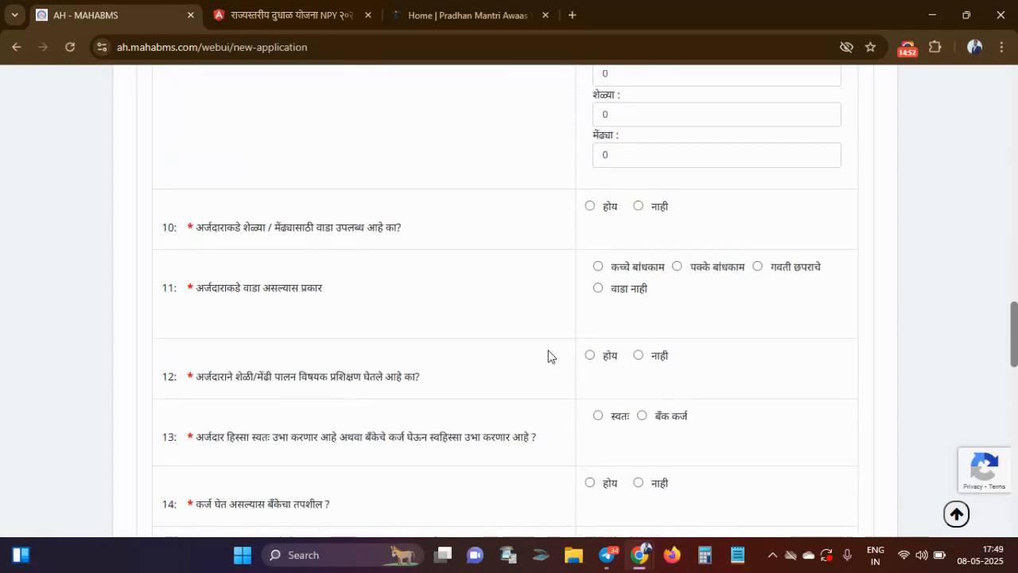
scroll(549, 355, "up", 1)
scroll(549, 355, "down", 2)
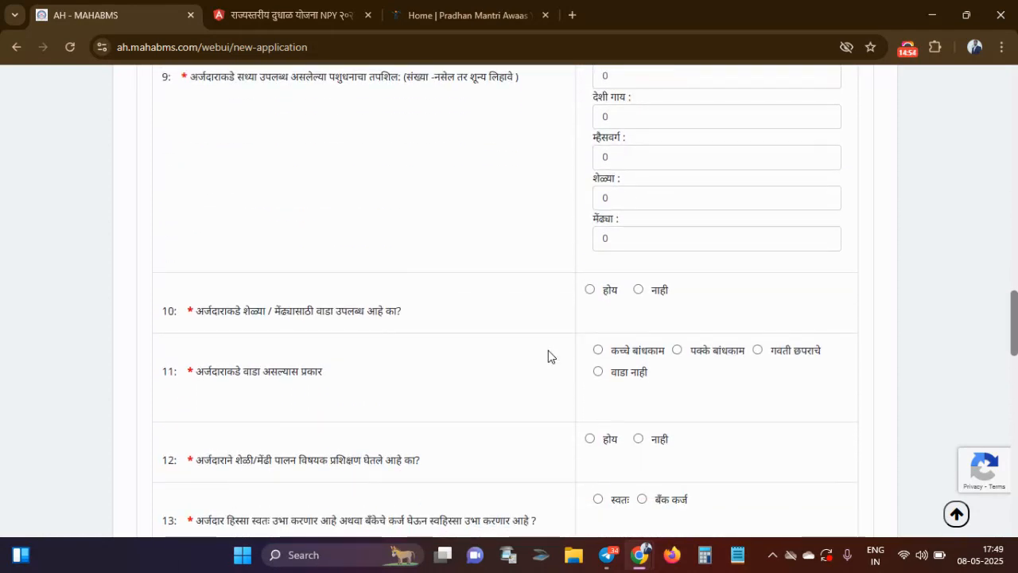
scroll(446, 278, "down", 1)
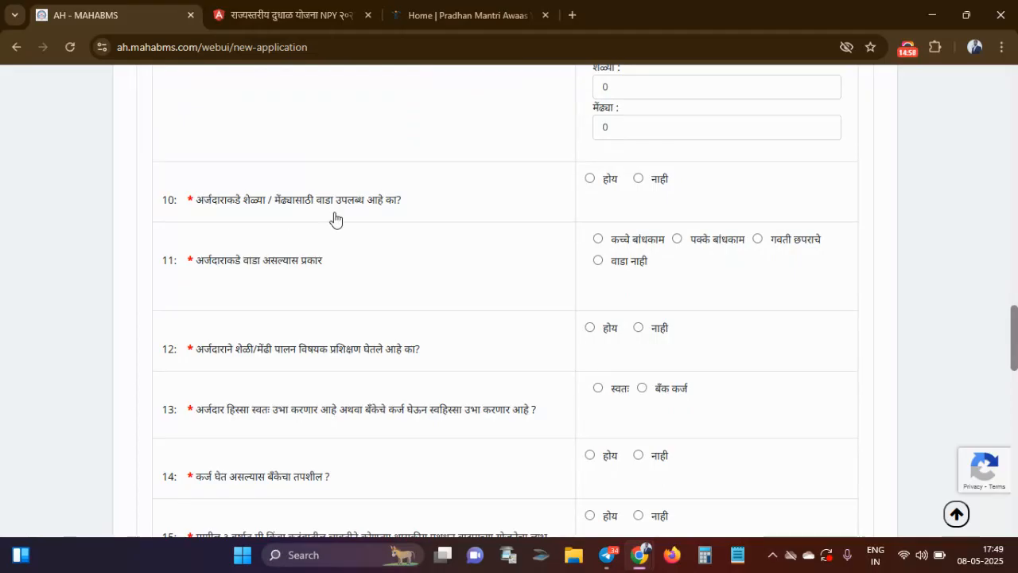
left_click(590, 180)
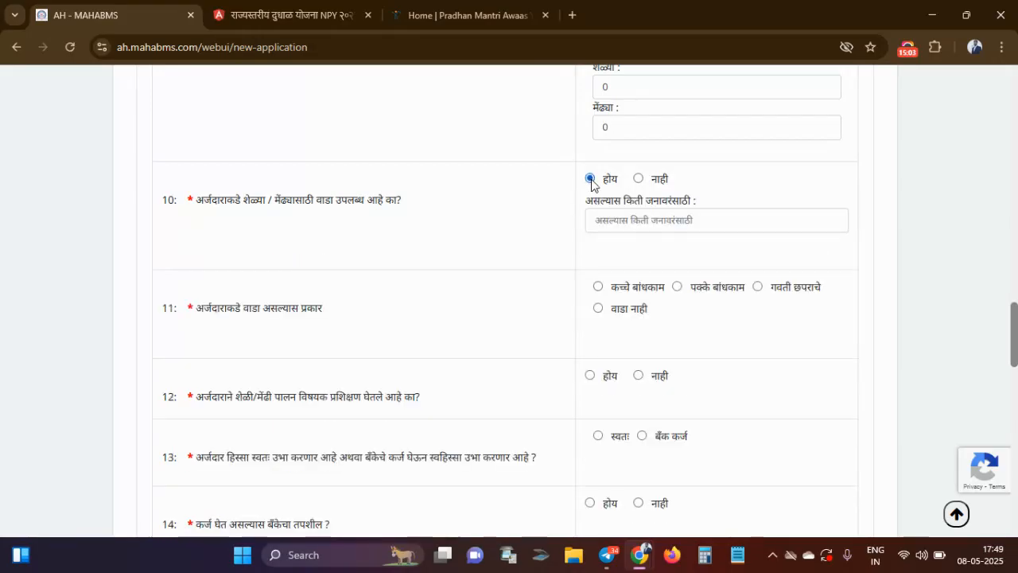
left_click(610, 225)
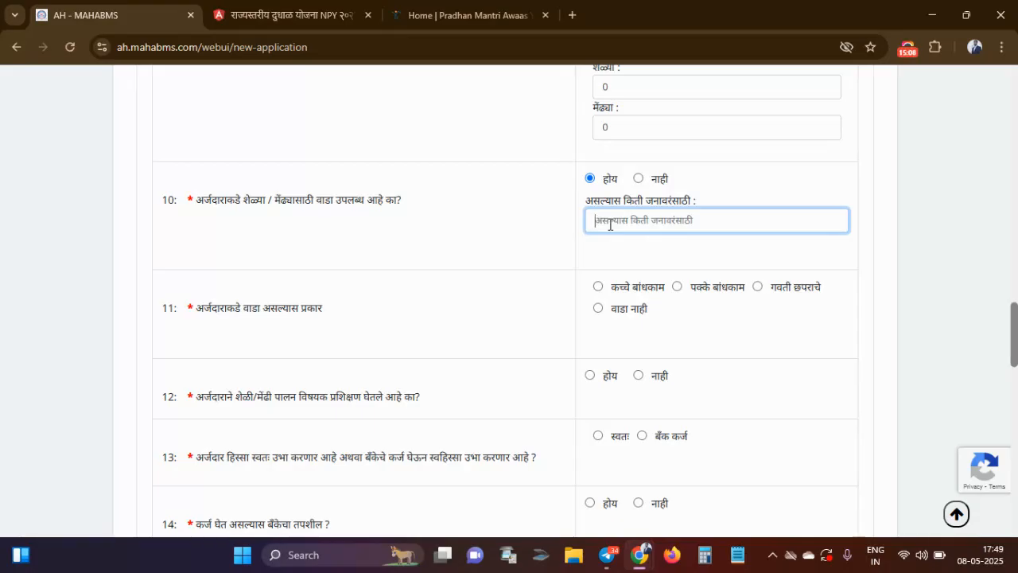
type("15")
left_click(602, 262)
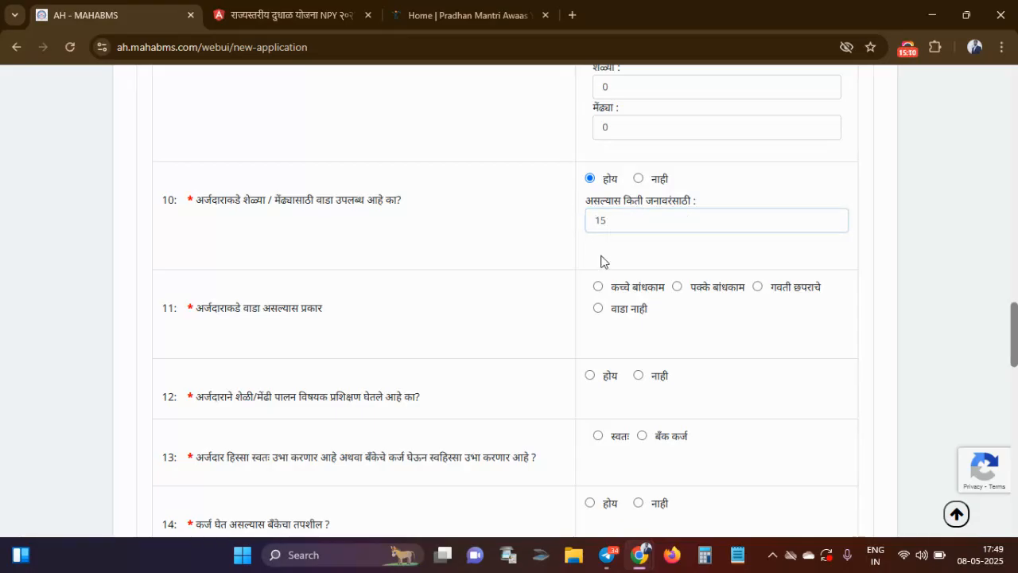
left_click_drag(613, 227, 578, 232)
type("20")
left_click(590, 247)
Step: Choose गवती छपराचे as the shed type in question 11 and answer नाही to question 12 on goat/sheep rearing training
scroll(594, 248, "down", 1)
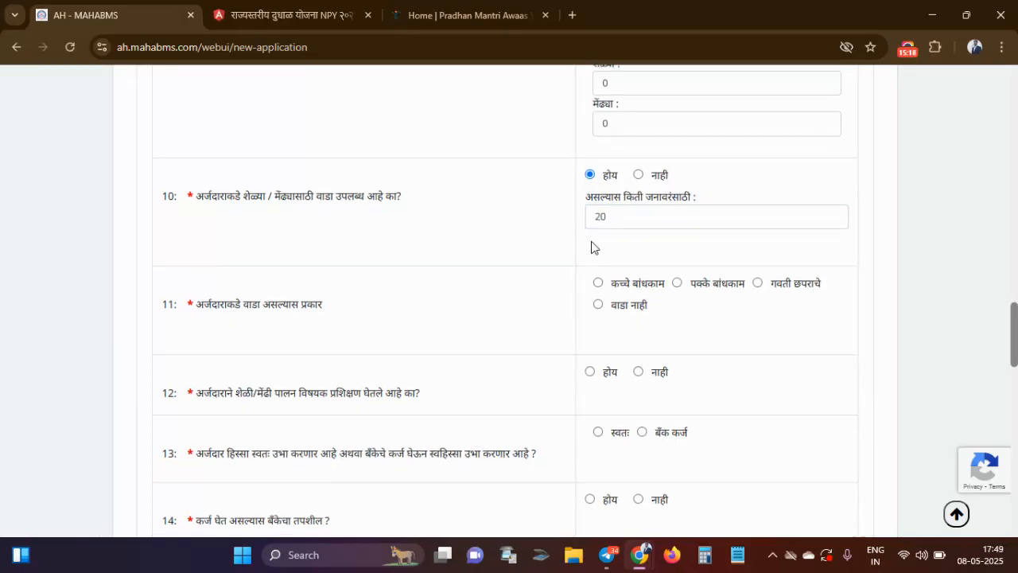
scroll(592, 247, "down", 3)
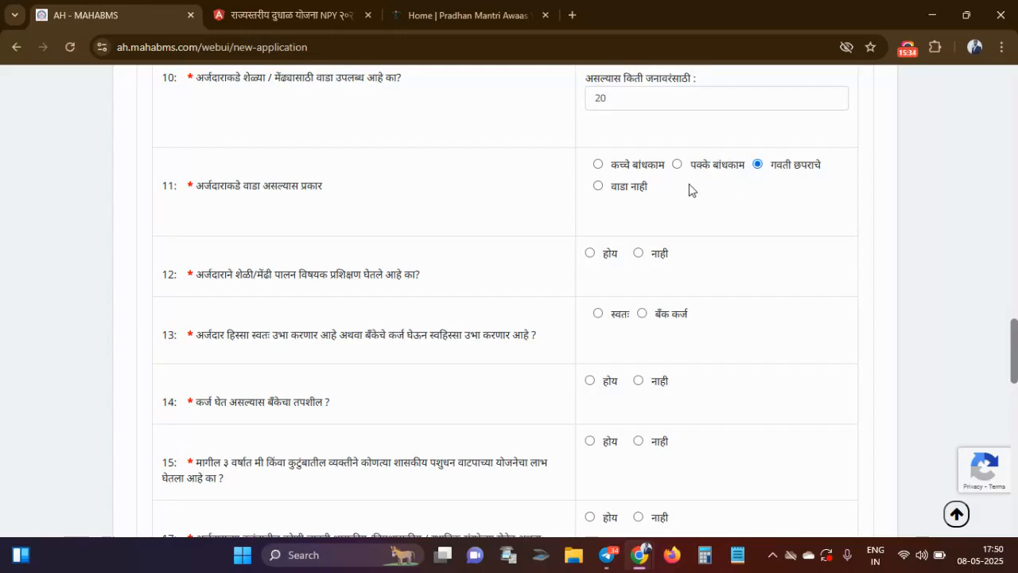
scroll(670, 206, "down", 1)
scroll(669, 206, "down", 1)
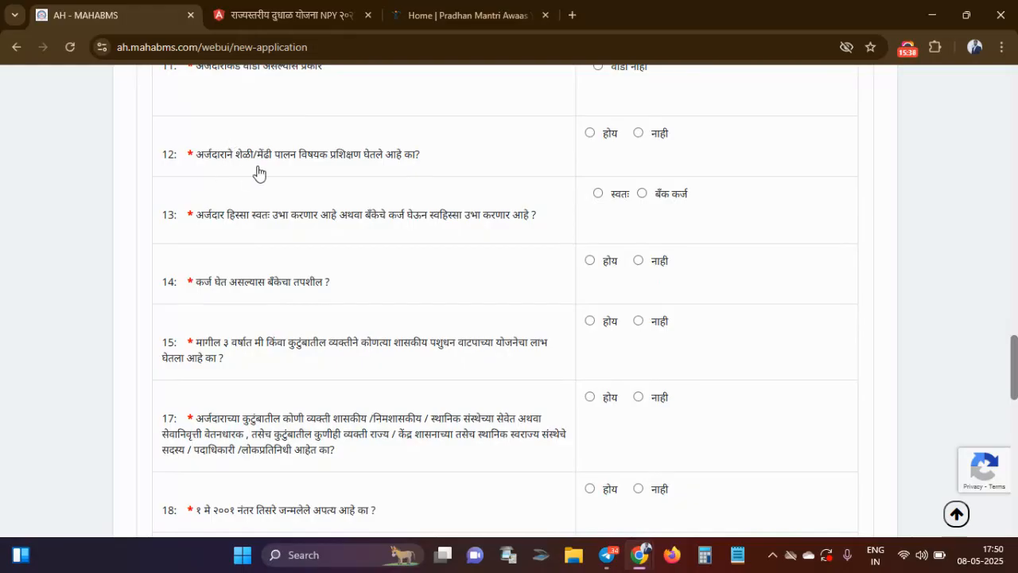
left_click(637, 134)
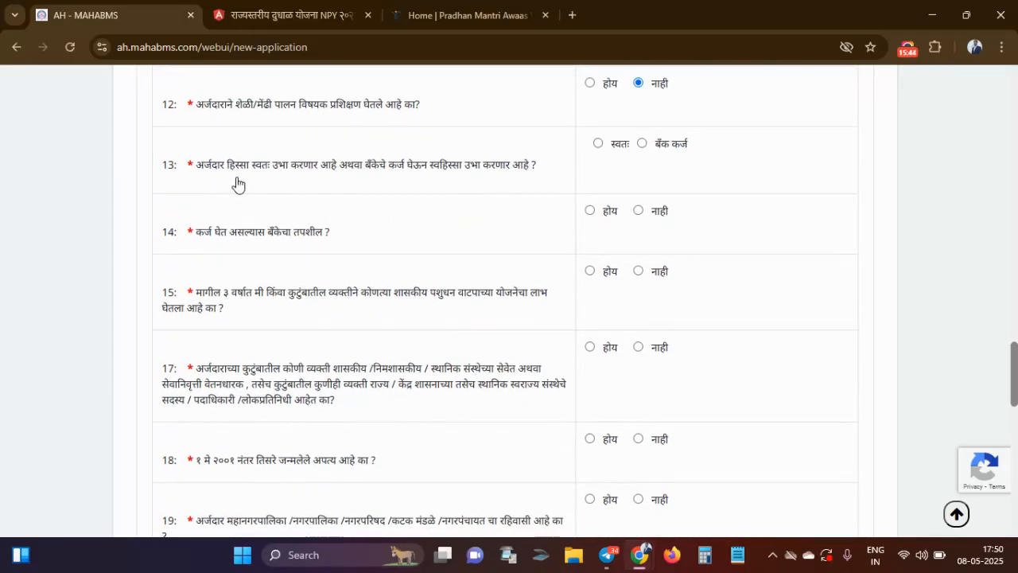
Step: Choose स्वतः for raising the applicant's share in question 13, and answer नाही to questions 14 and 15 on bank loan and past scheme benefits
scroll(274, 185, "down", 1)
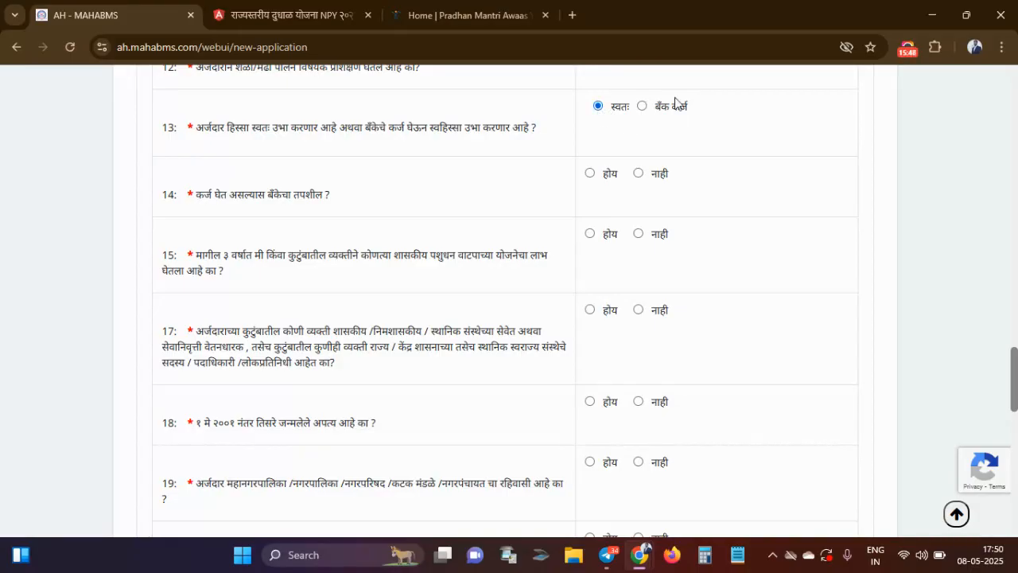
scroll(561, 155, "down", 1)
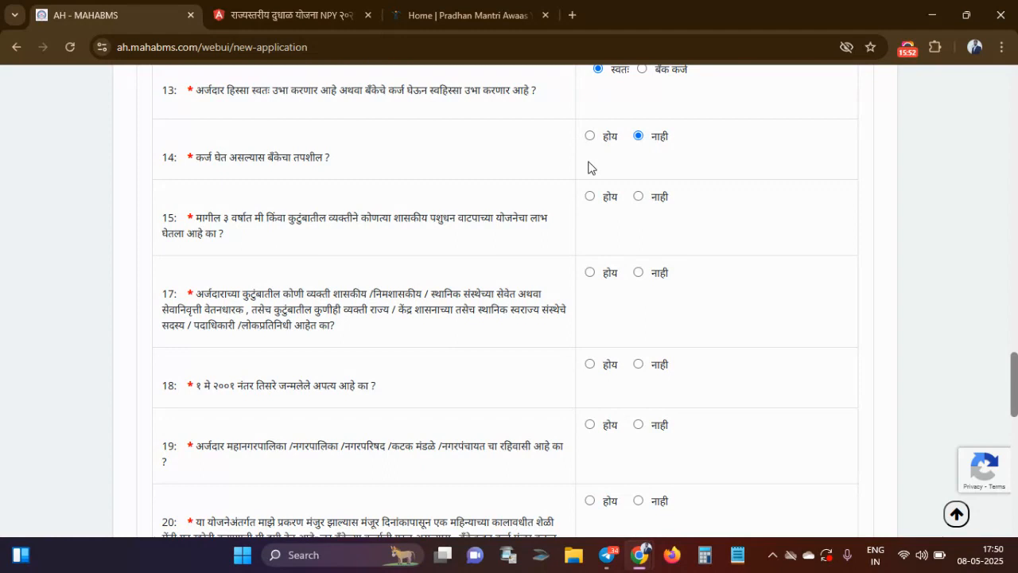
scroll(588, 167, "down", 1)
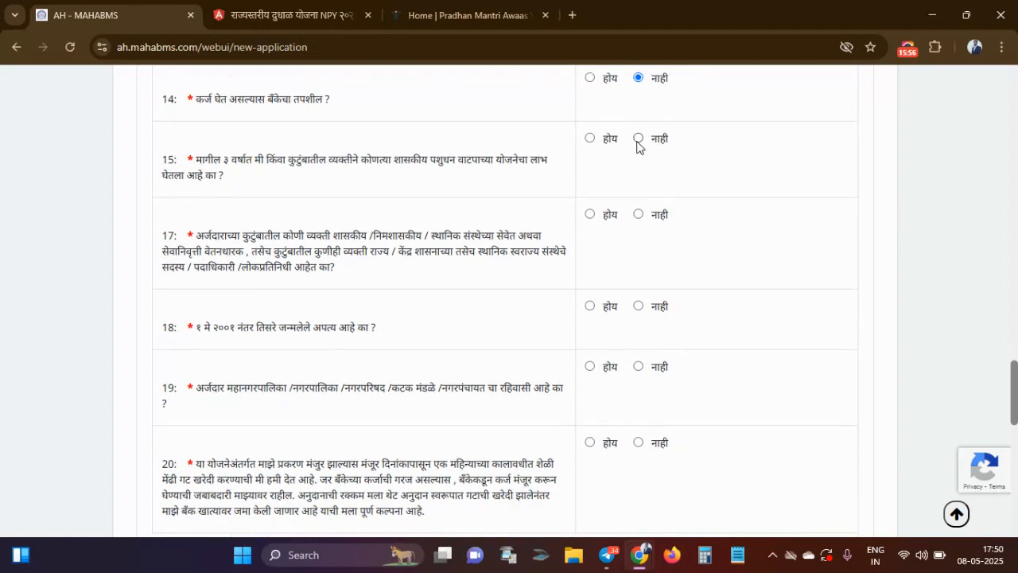
scroll(634, 205, "down", 1)
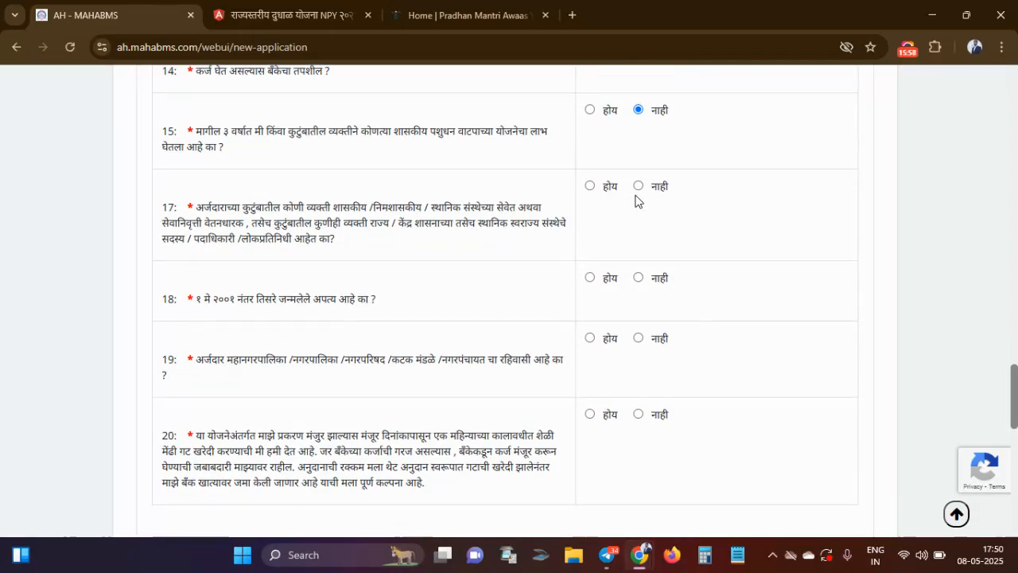
Step: Answer नाही to questions 17, 18 and 19, and होय to the one-month purchase undertaking in question 20
left_click(639, 187)
scroll(592, 232, "down", 1)
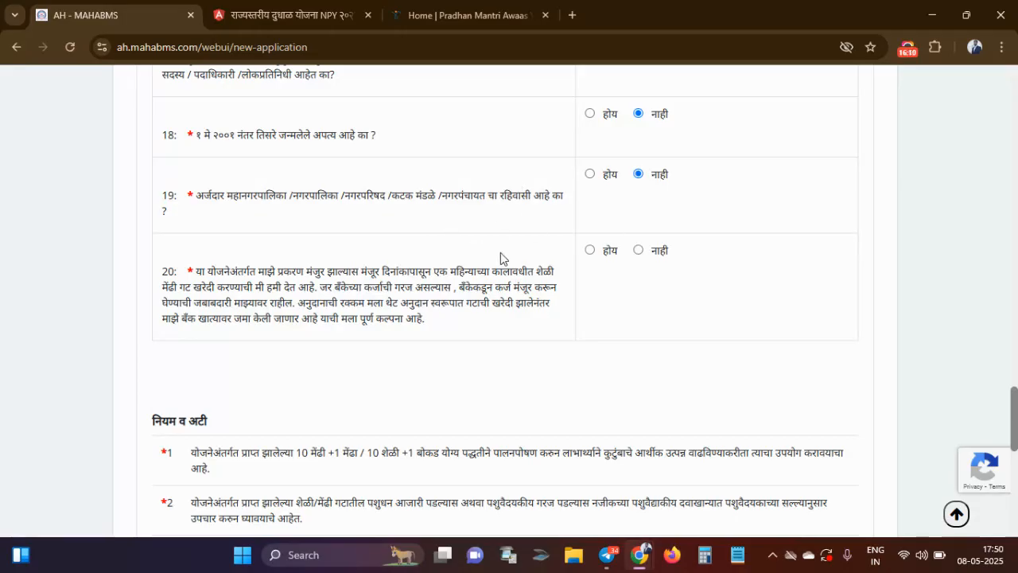
left_click(590, 250)
Step: Accept the goat/sheep scheme's terms and conditions and proceed to the application preview
scroll(518, 337, "down", 3)
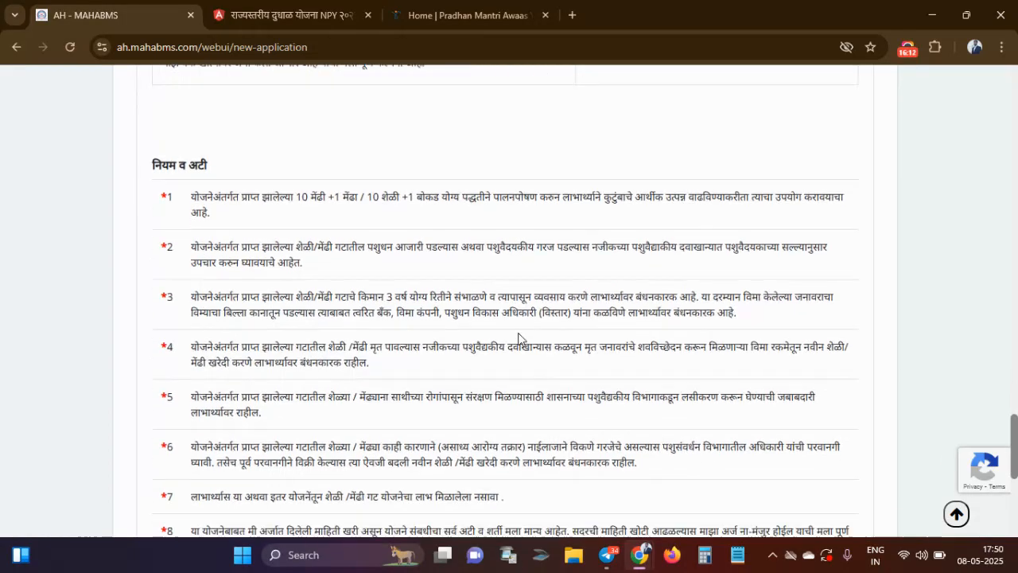
scroll(178, 226, "down", 1)
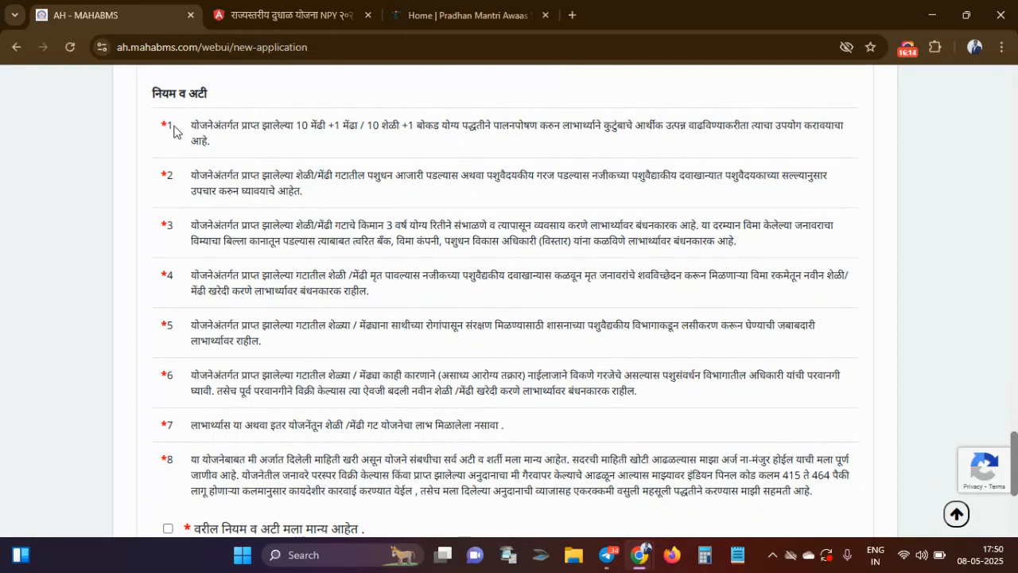
scroll(251, 245, "down", 2)
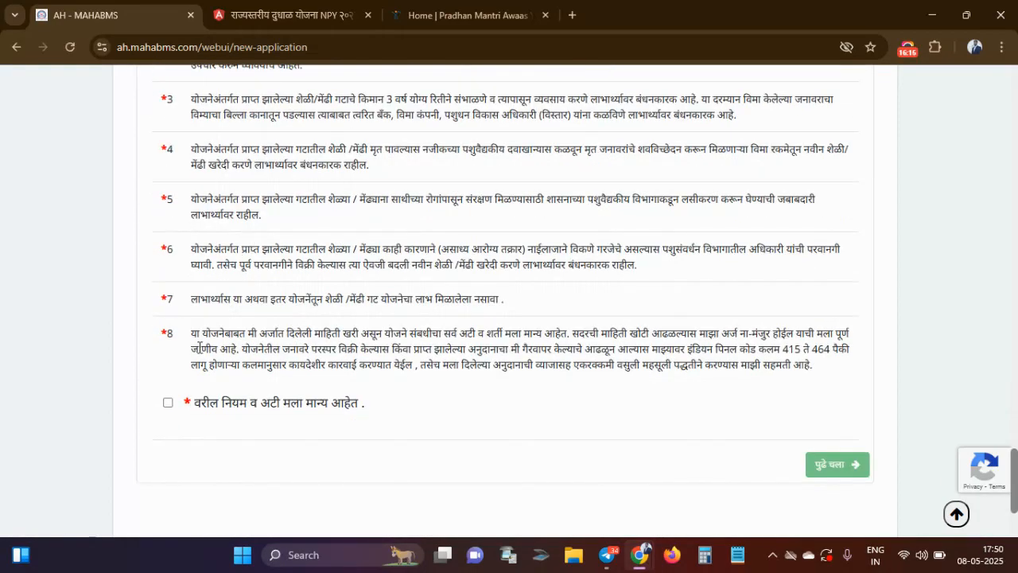
left_click(168, 402)
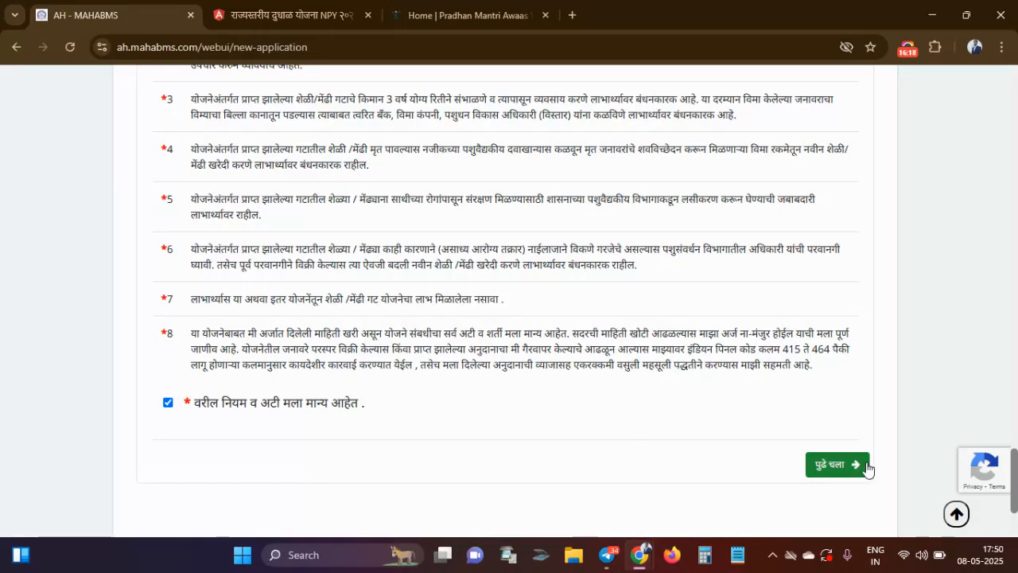
left_click(838, 469)
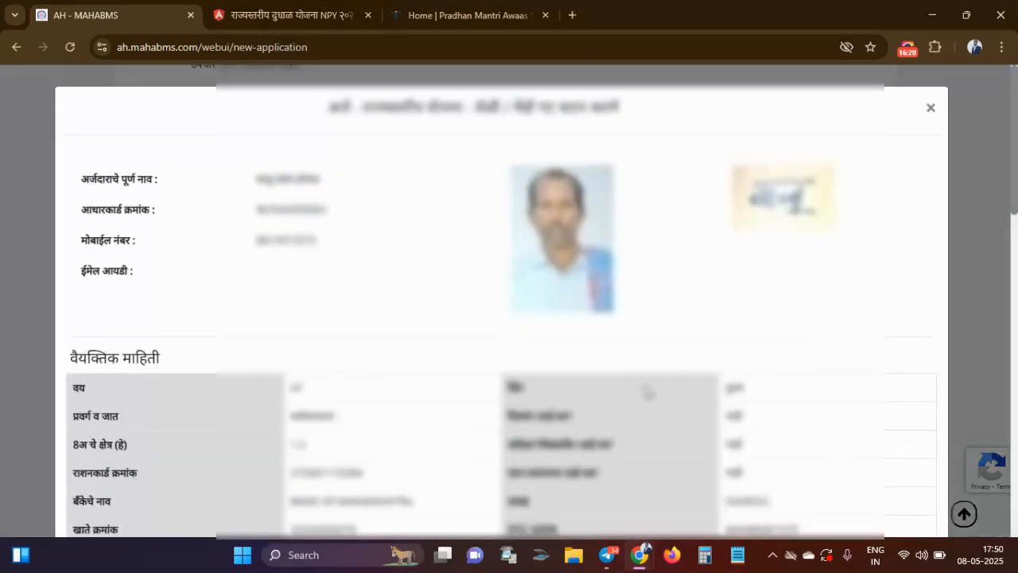
Step: Review the application preview, save it, agree to the no-further-changes declaration and submit the goat/sheep application
scroll(562, 384, "down", 5)
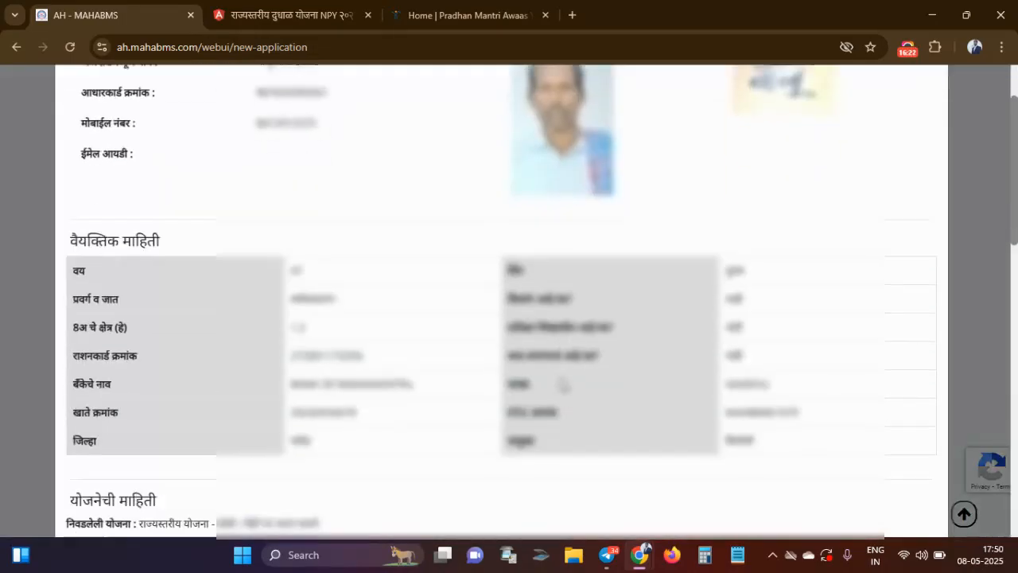
scroll(562, 385, "down", 7)
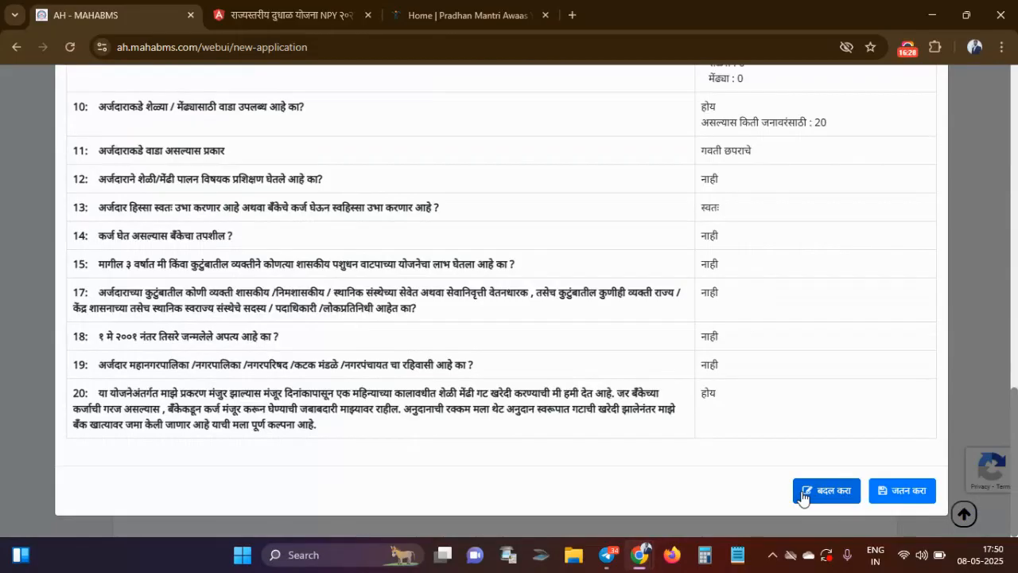
left_click(914, 493)
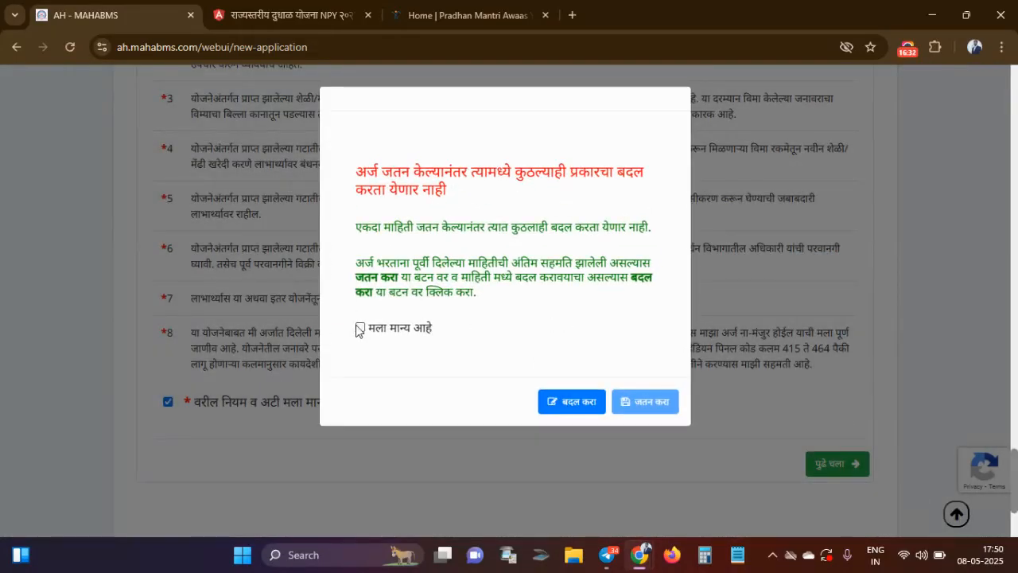
left_click(359, 327)
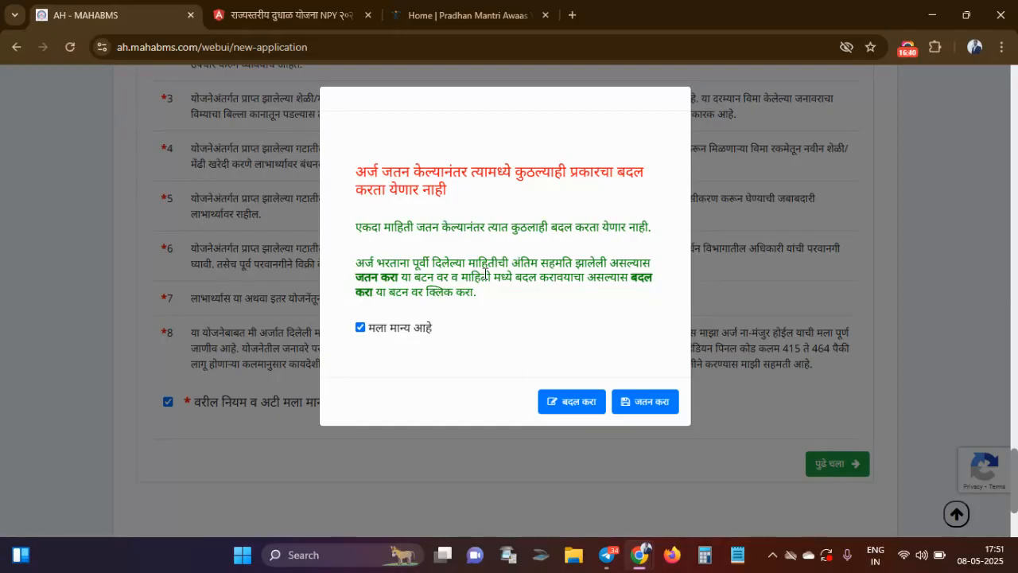
left_click(655, 410)
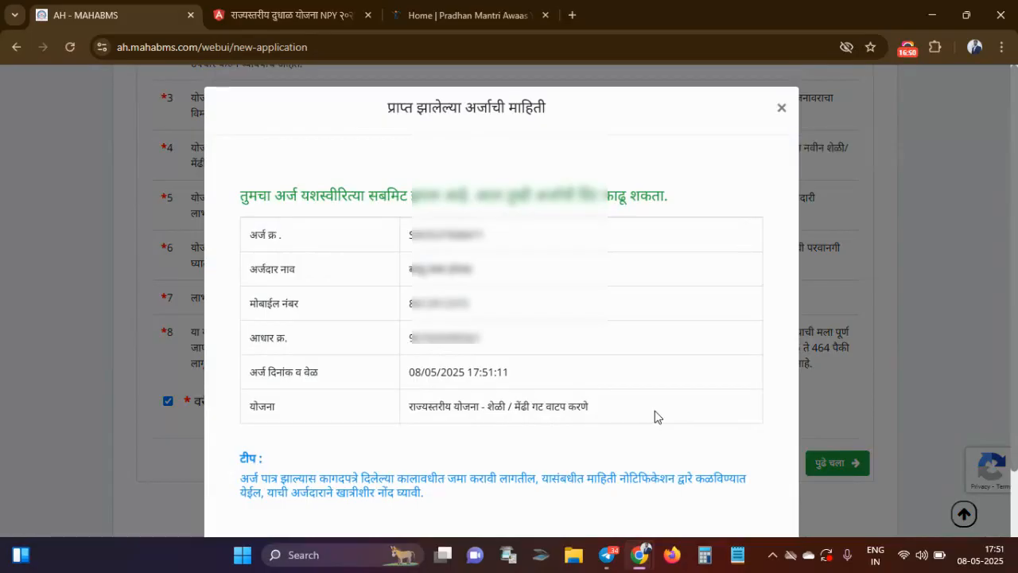
Step: Print a copy of the submitted goat/sheep application and close its receipt
scroll(654, 411, "down", 1)
left_click(693, 493)
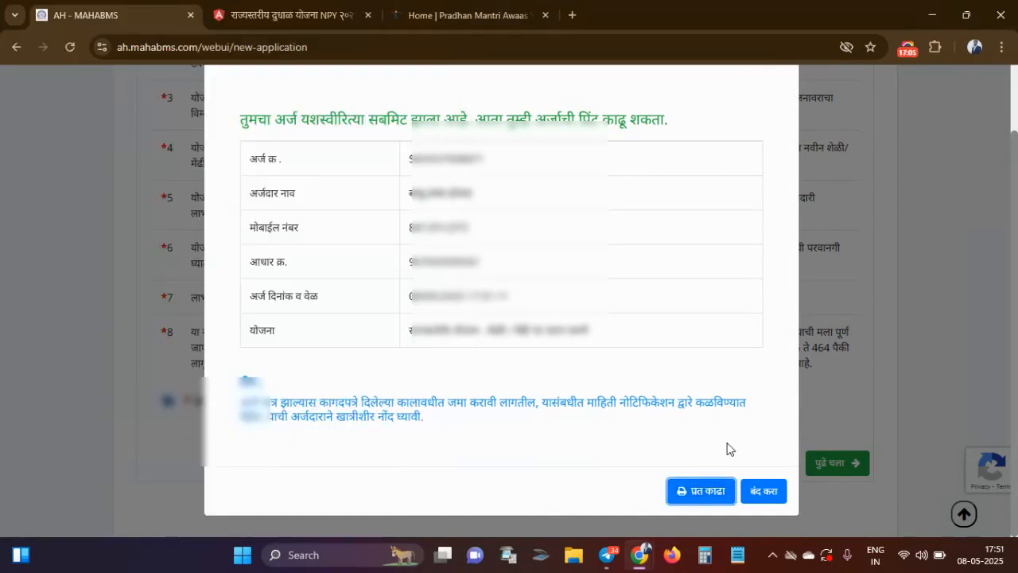
left_click(763, 490)
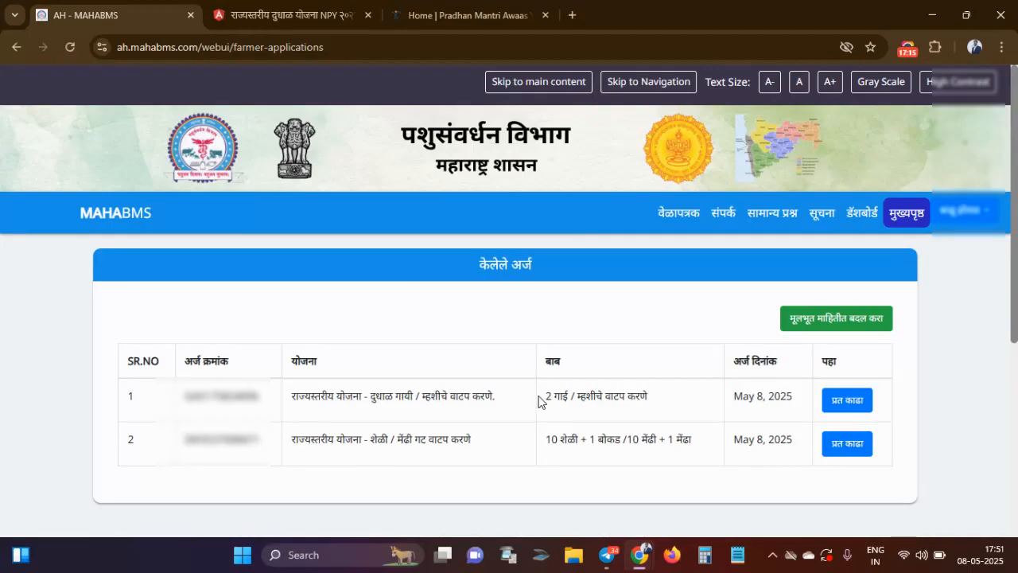
Step: Examine the scheme and item details of the dairy and goat/sheep applications in the submitted applications list
left_click_drag(546, 395, 657, 401)
left_click(657, 397)
left_click_drag(311, 445, 582, 443)
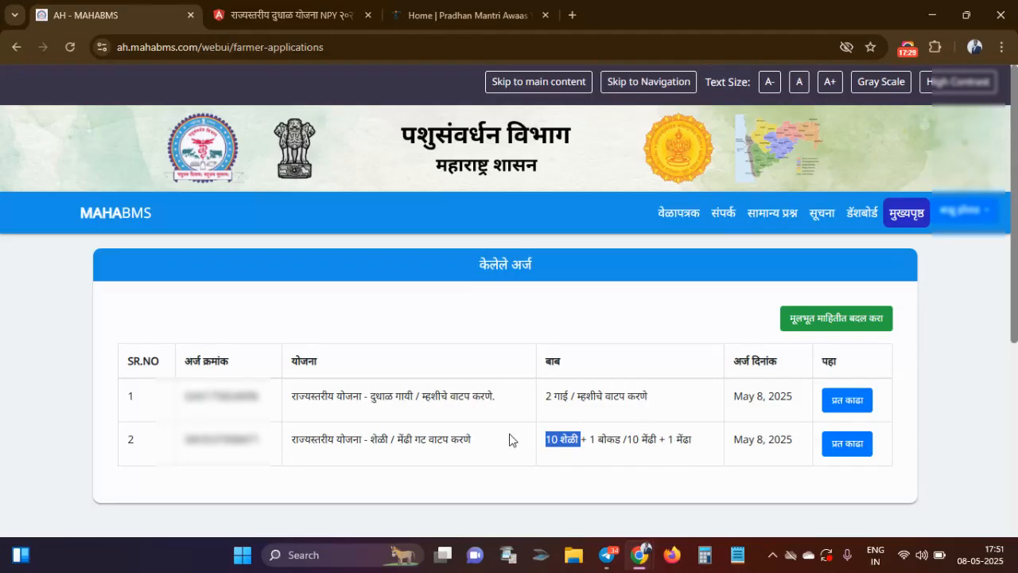
left_click(611, 346)
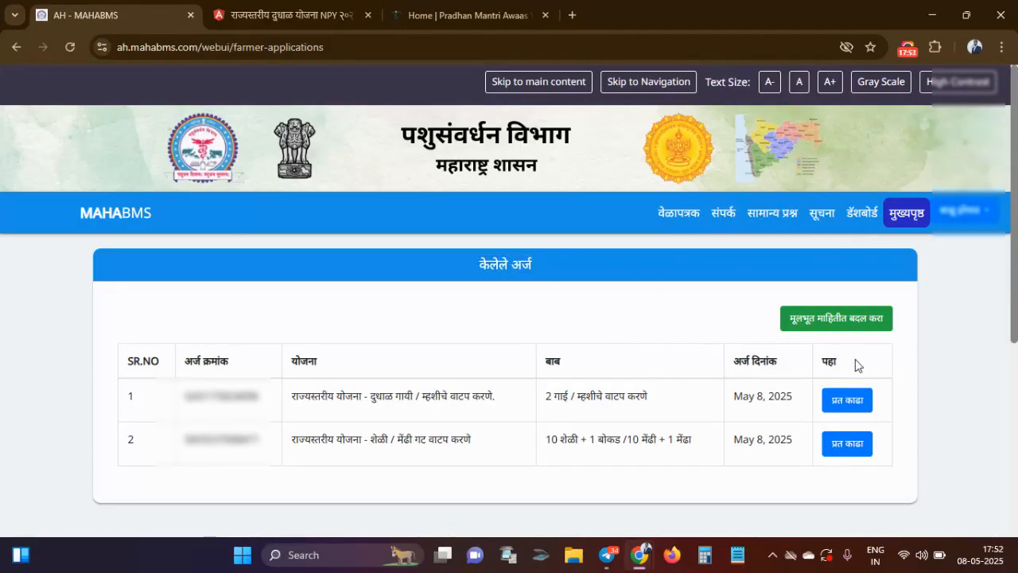
Step: Open the 2025-26 scheme timetable and read the start and end dates of each application stage
left_click(682, 223)
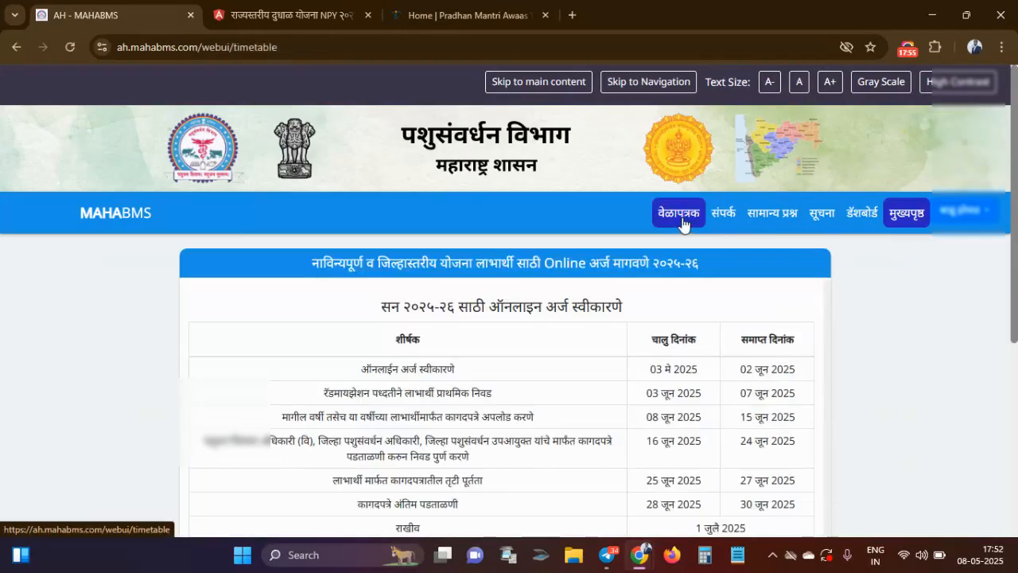
scroll(627, 359, "down", 1)
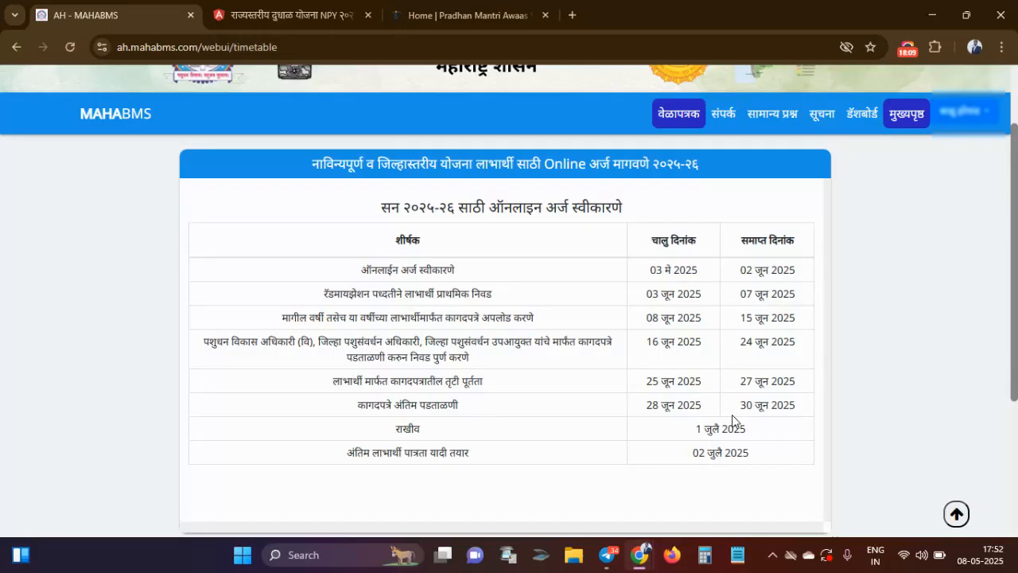
scroll(732, 420, "up", 2)
scroll(733, 420, "down", 5)
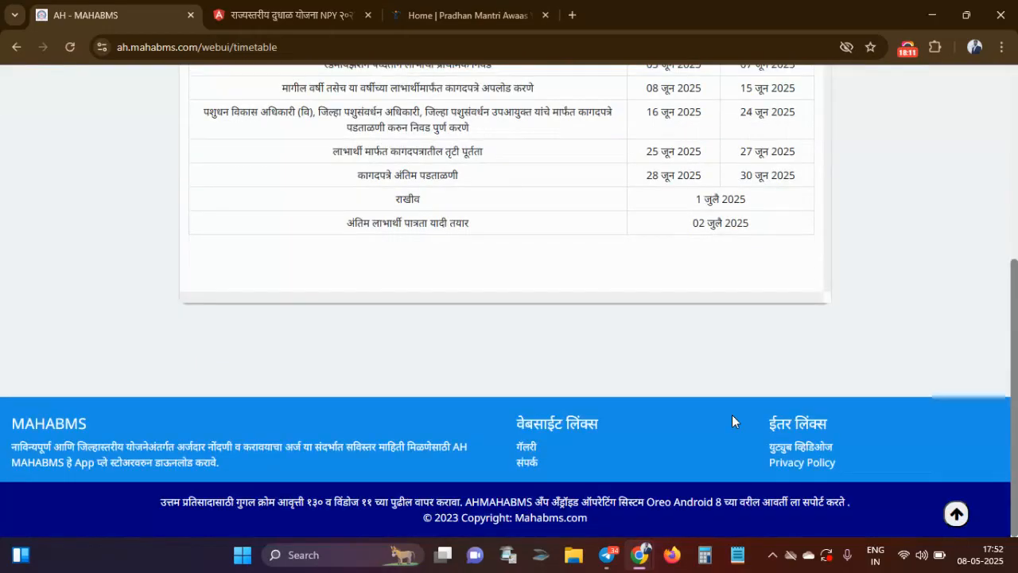
Step: Log out of the applicant's account
scroll(732, 415, "up", 3)
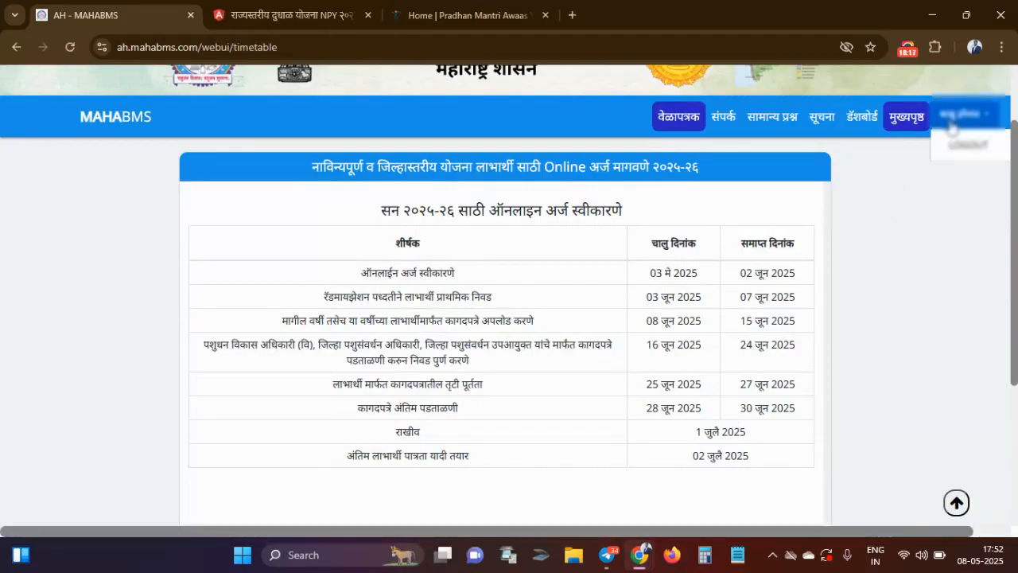
left_click(952, 149)
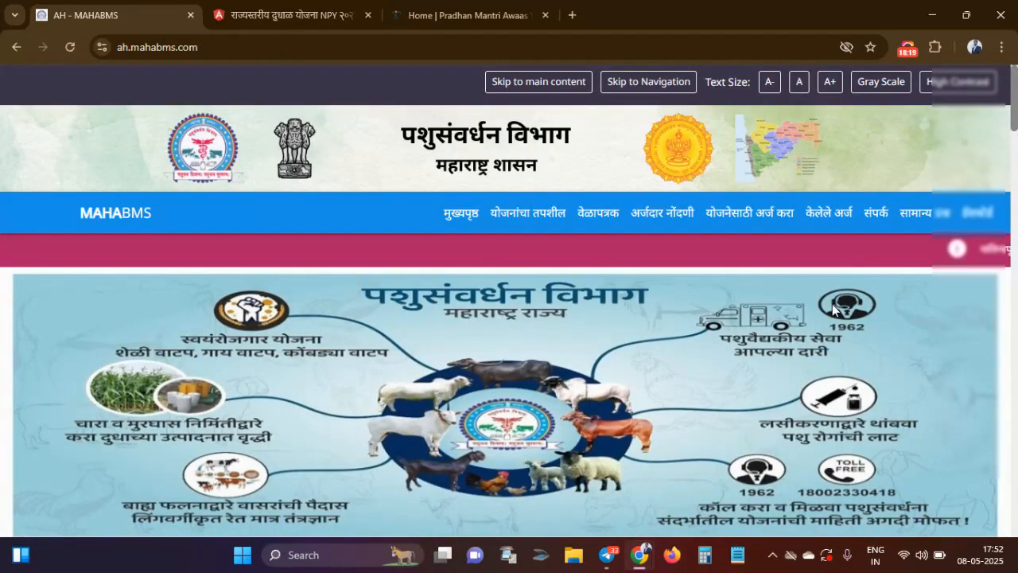
Step: Look through the portal home page's scheme list, information videos, app link and application workflow
scroll(831, 304, "down", 10)
scroll(832, 310, "down", 15)
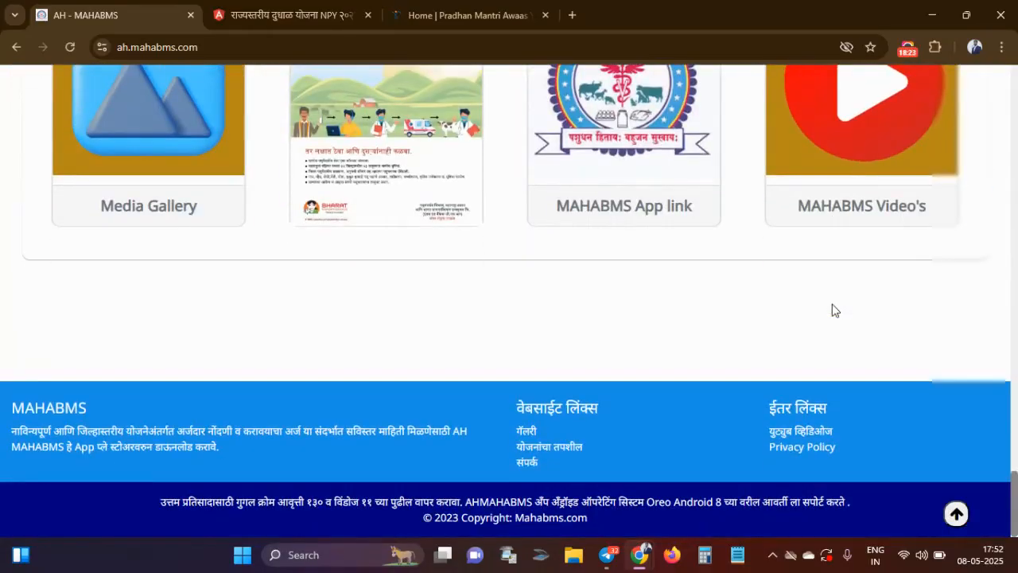
scroll(832, 310, "up", 8)
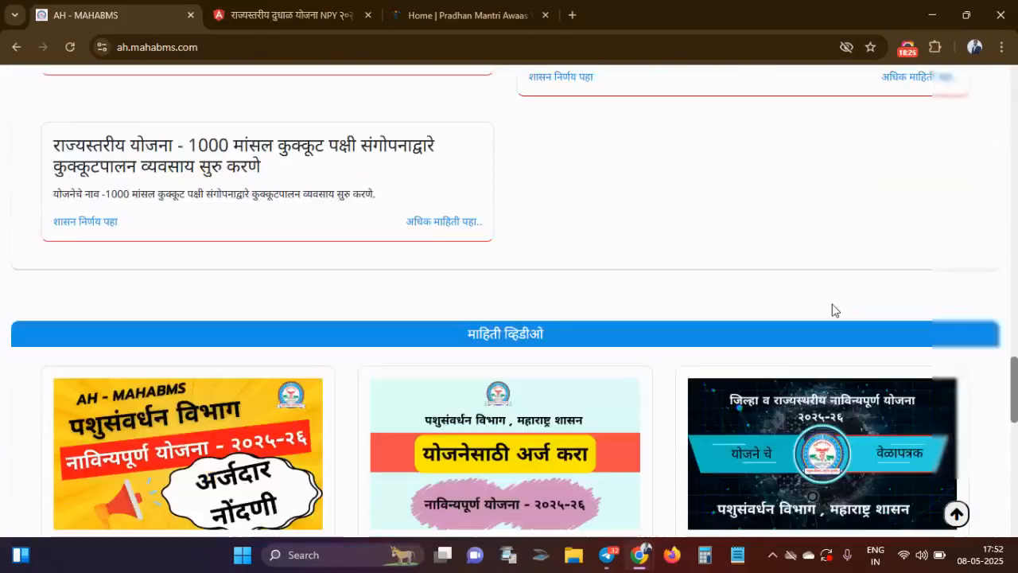
scroll(832, 310, "down", 8)
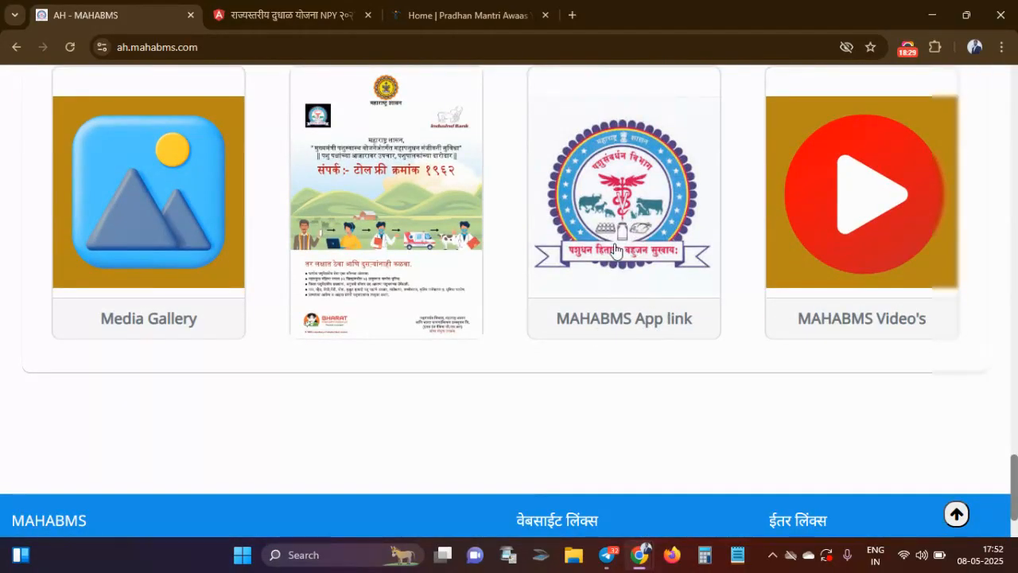
scroll(628, 218, "up", 10)
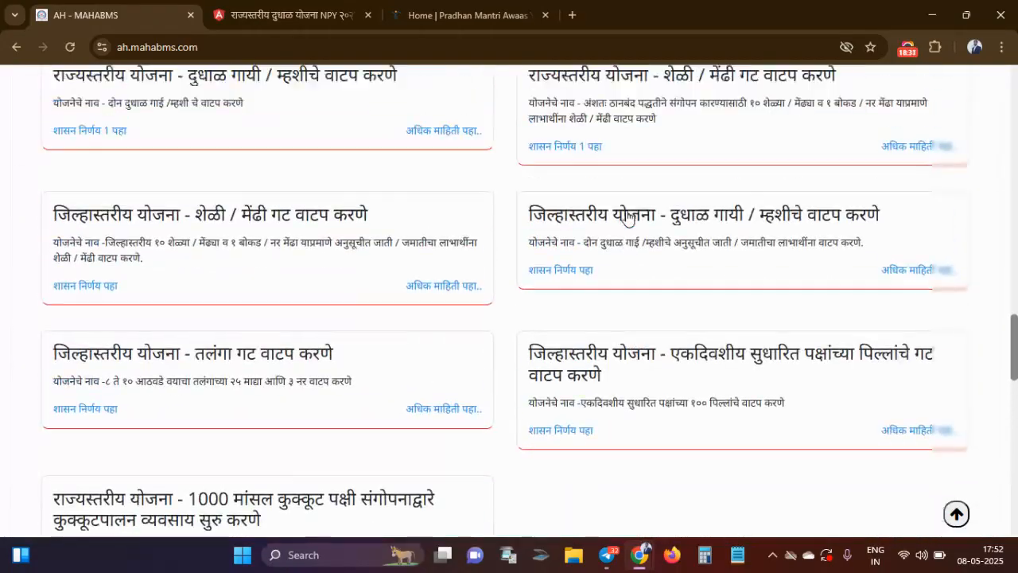
scroll(628, 218, "up", 10)
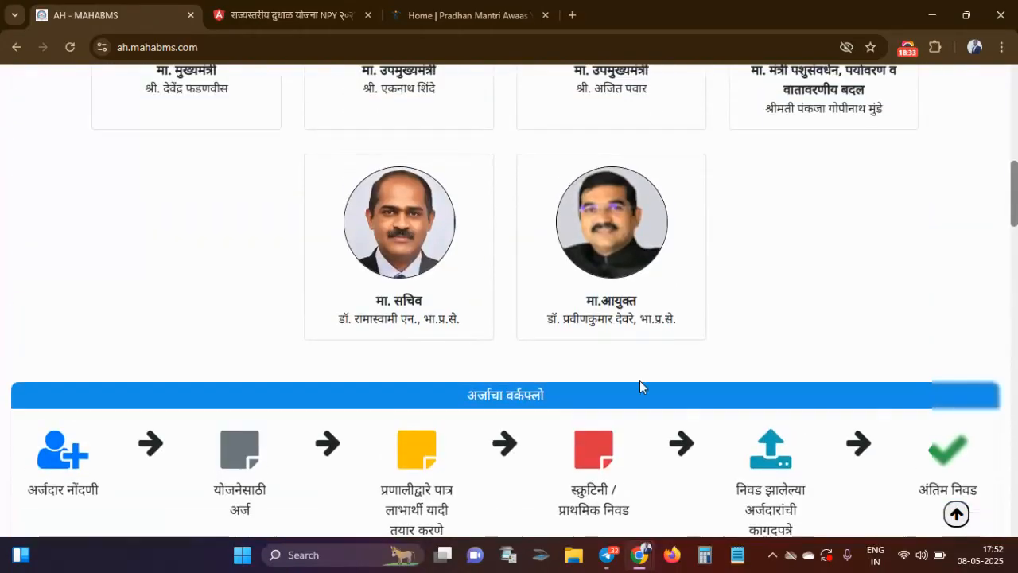
scroll(640, 381, "up", 8)
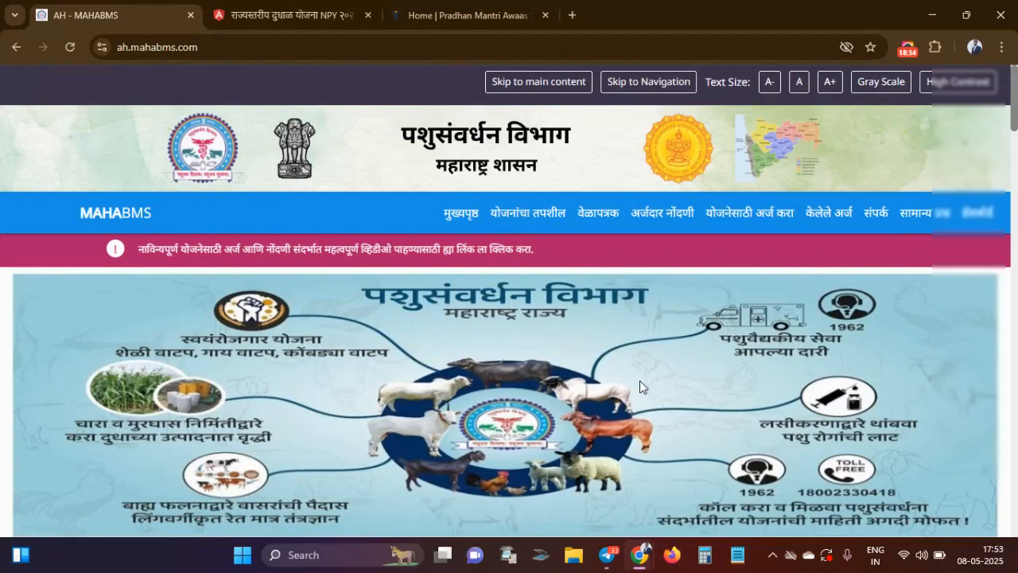